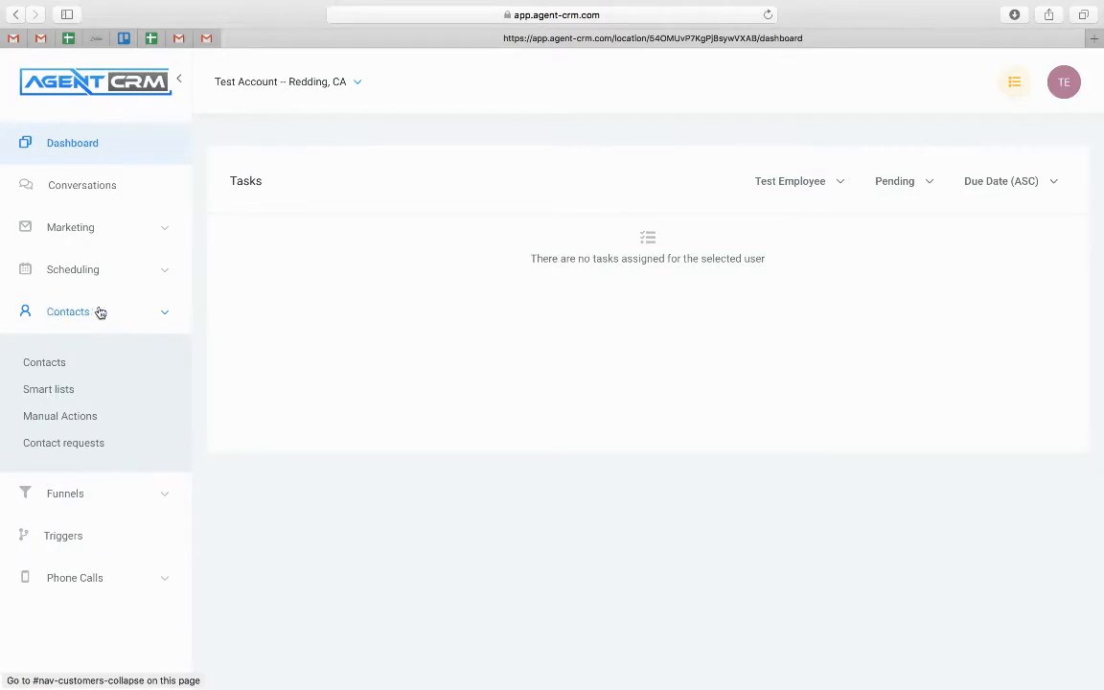
# Open the test contact's detail record from the Contacts list
pyautogui.click(48, 365)
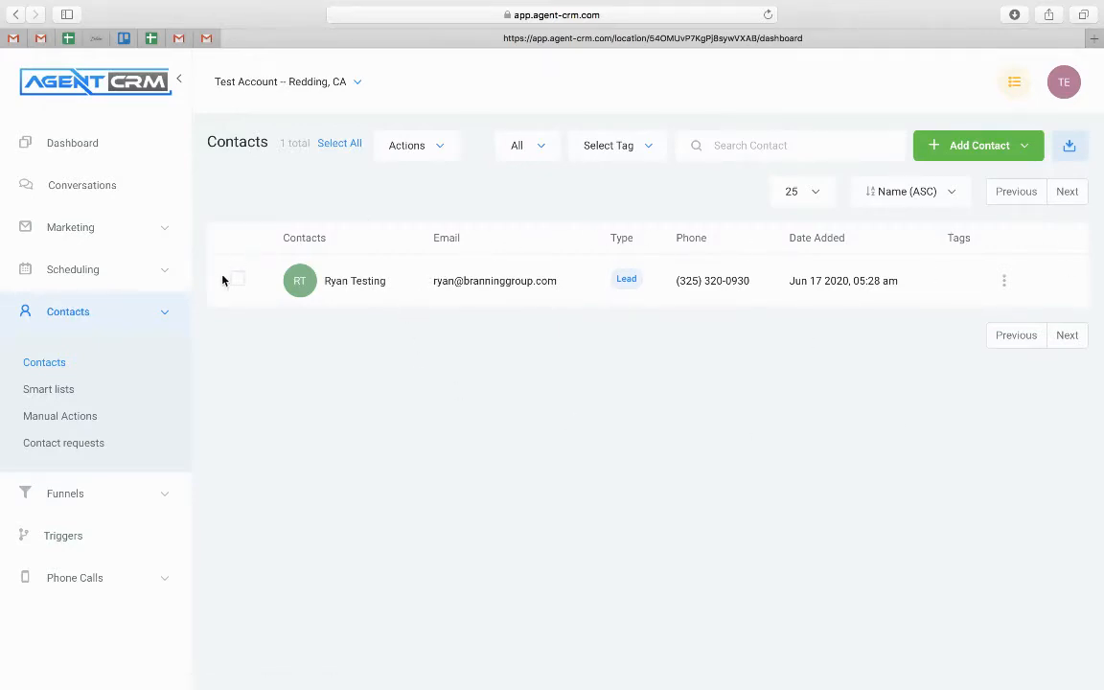
pyautogui.click(353, 282)
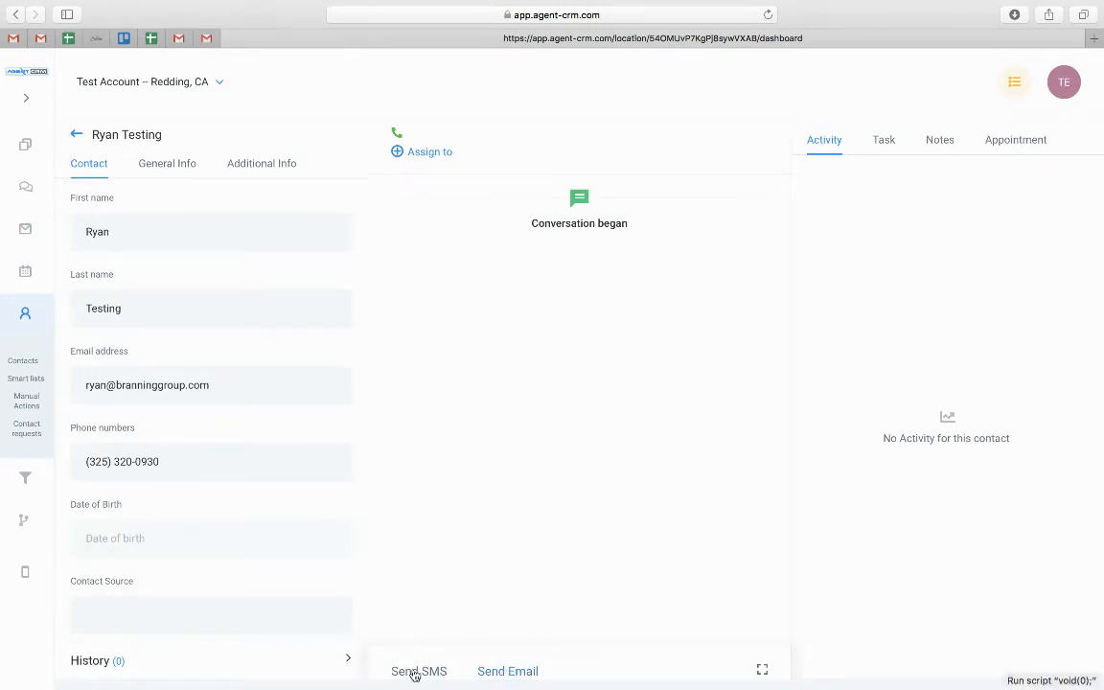
# Open and collapse the contact's email and text message composers
pyautogui.click(529, 671)
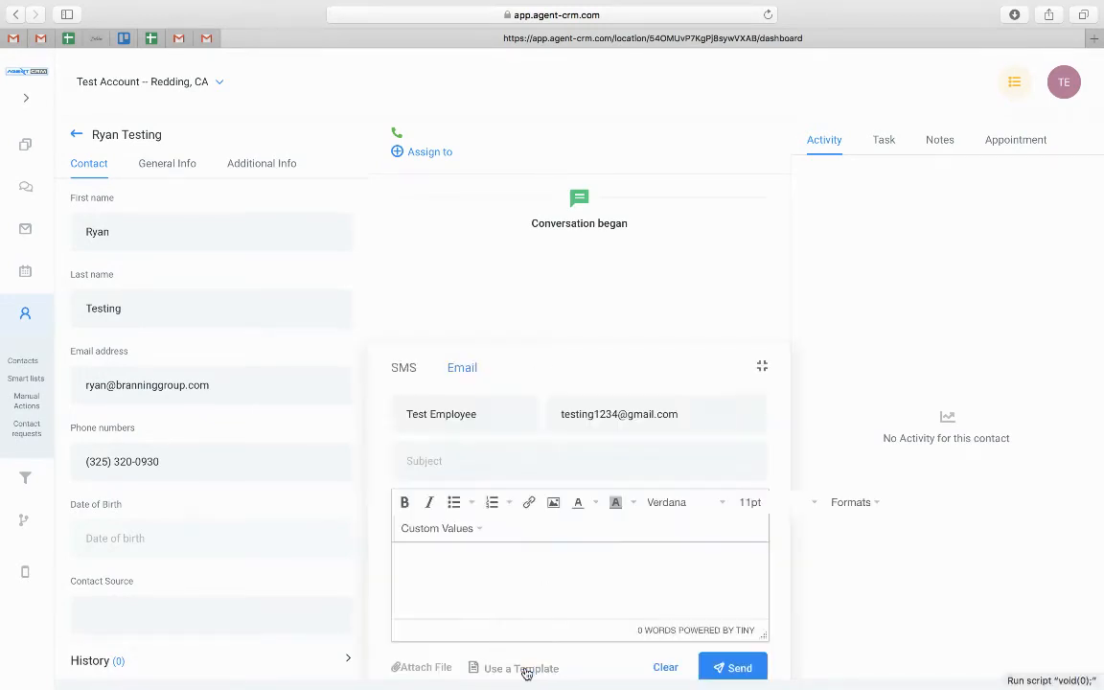
pyautogui.click(760, 369)
pyautogui.click(401, 671)
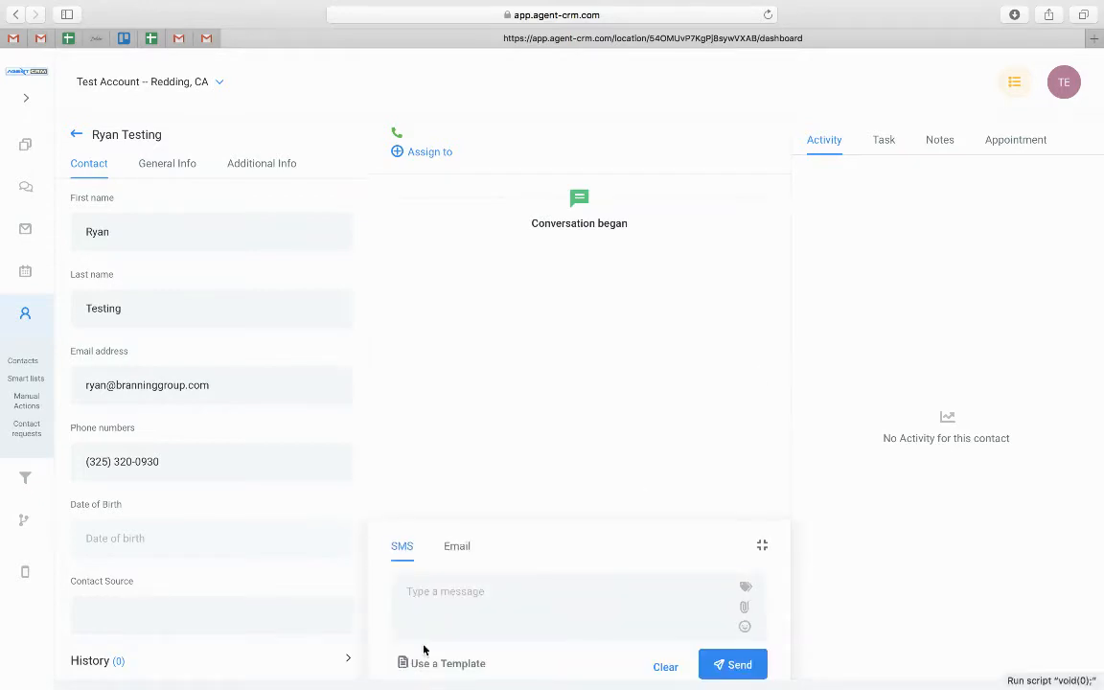
pyautogui.click(763, 543)
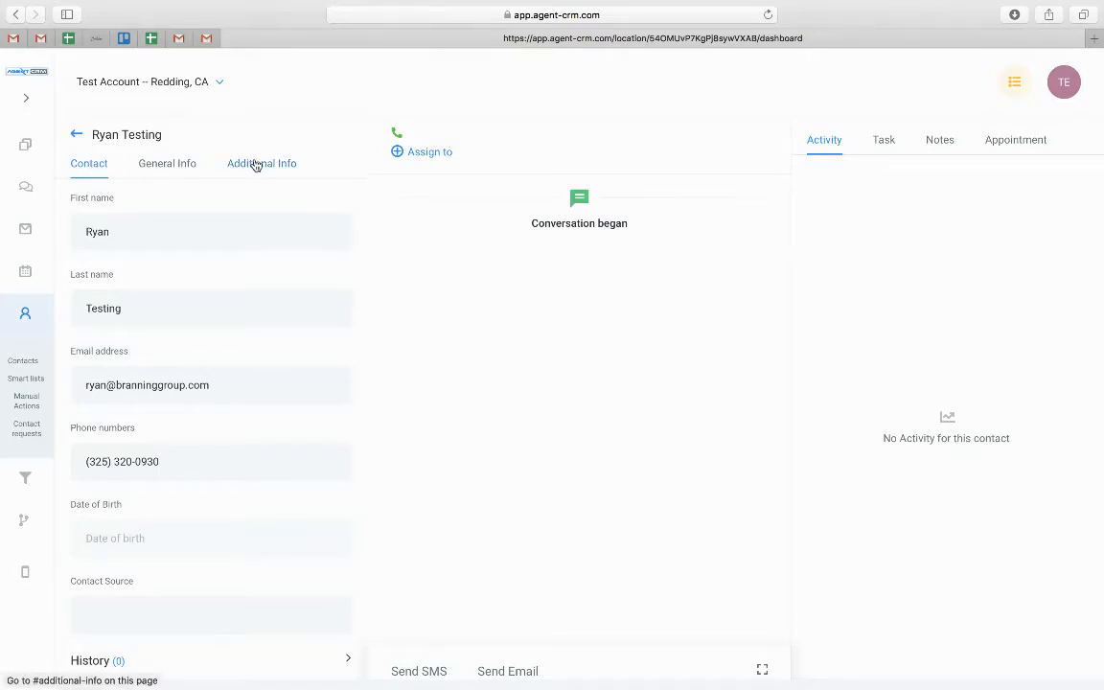
# Answer Yes to the three Final Expense questions in Additional Info and save
pyautogui.scroll(-3, 120, 369)
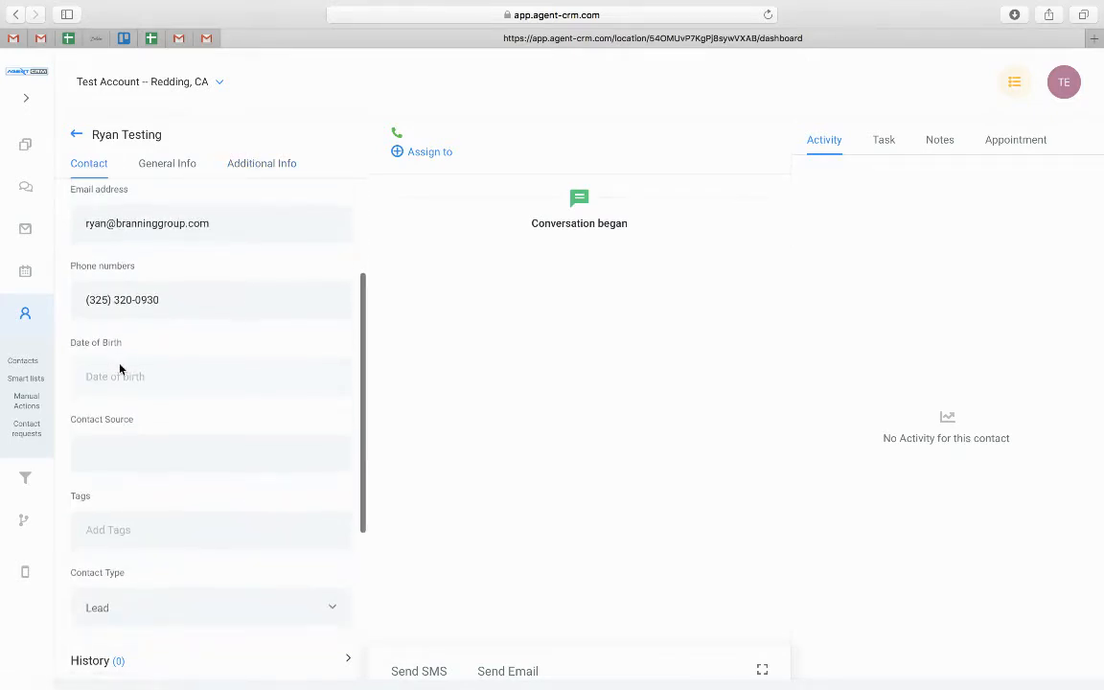
pyautogui.scroll(-2, 120, 369)
pyautogui.scroll(5, 118, 370)
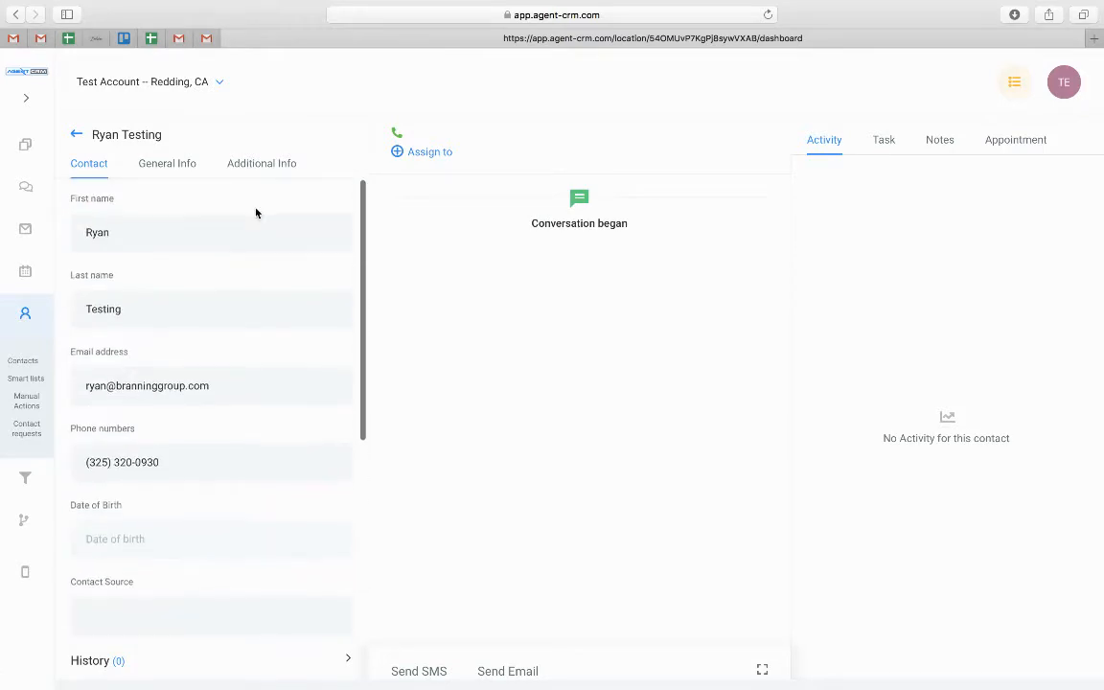
pyautogui.click(260, 162)
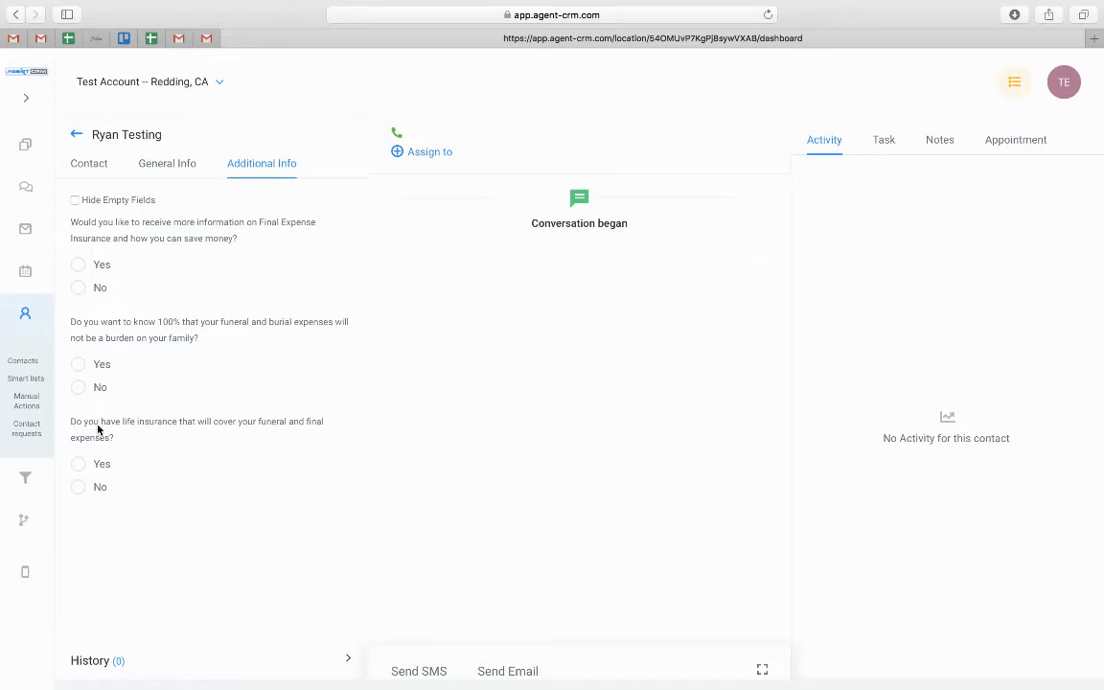
pyautogui.click(79, 270)
pyautogui.click(80, 365)
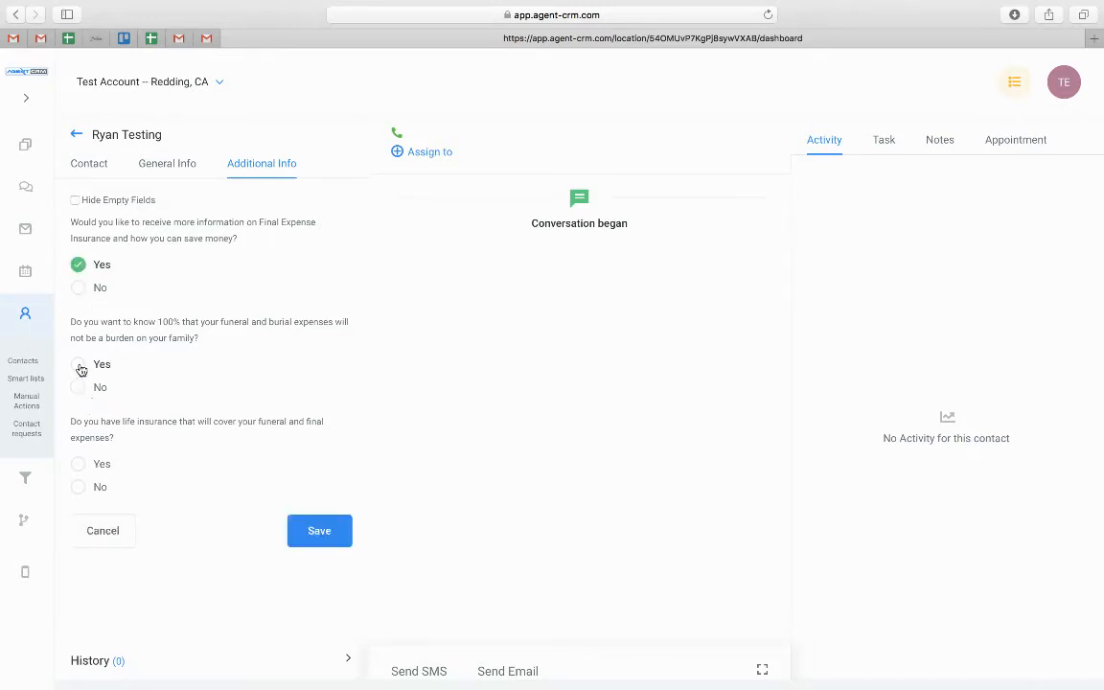
pyautogui.click(80, 467)
pyautogui.click(293, 530)
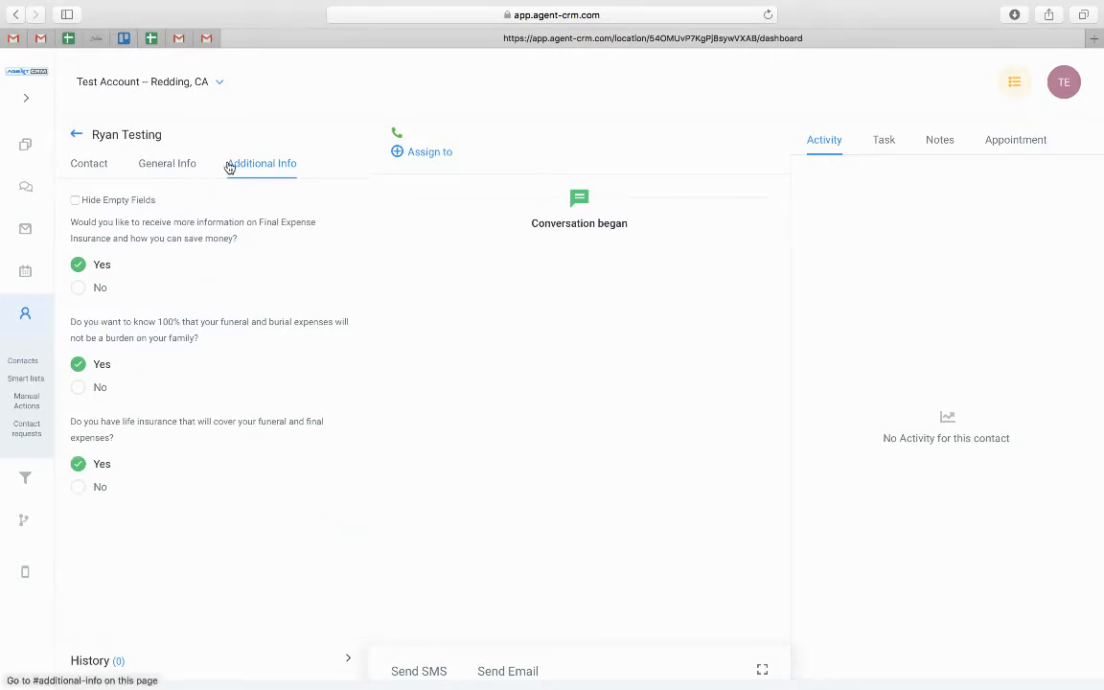
pyautogui.click(92, 164)
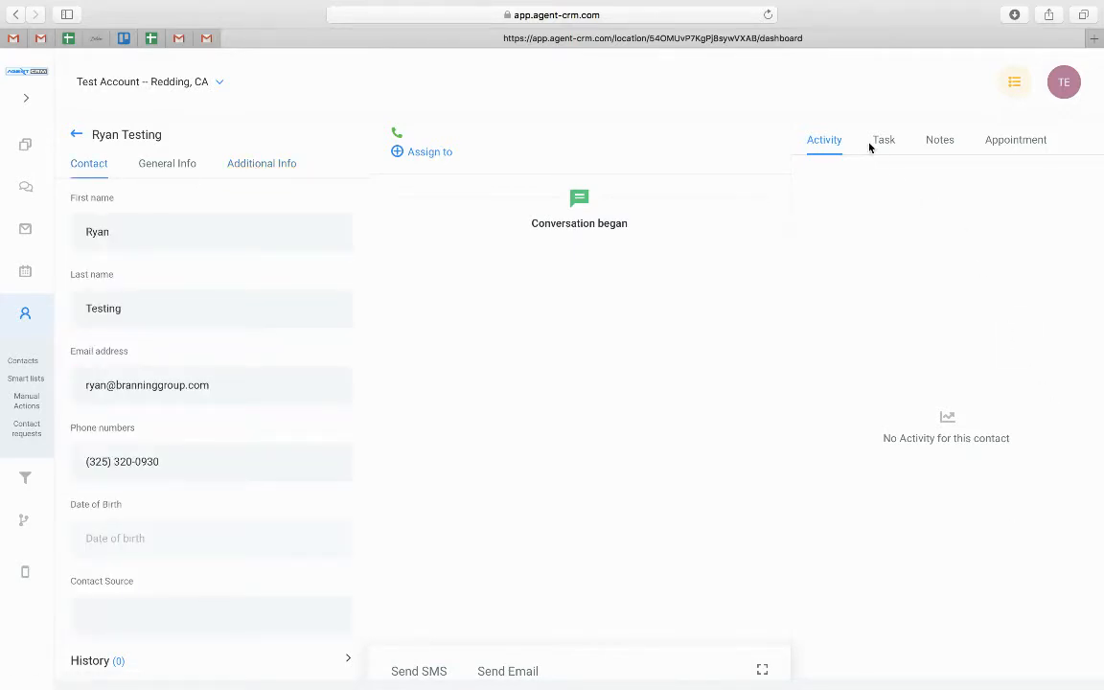
# Check the contact's notes and appointments, then go to Marketing > Campaigns
pyautogui.click(952, 147)
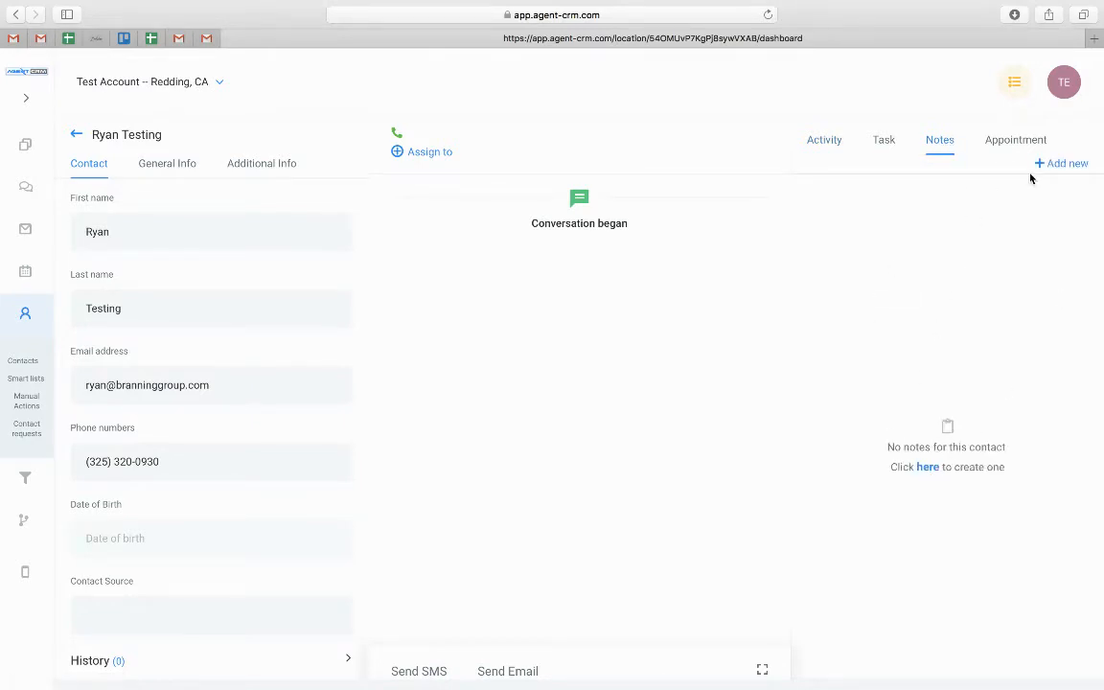
pyautogui.click(1021, 139)
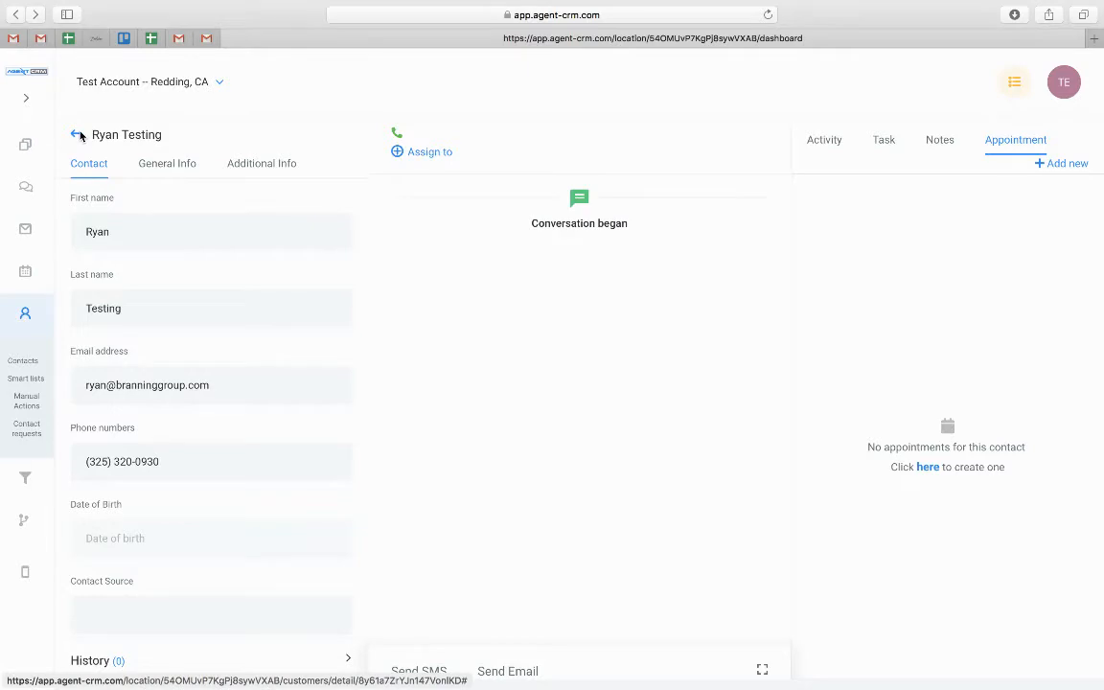
pyautogui.click(26, 232)
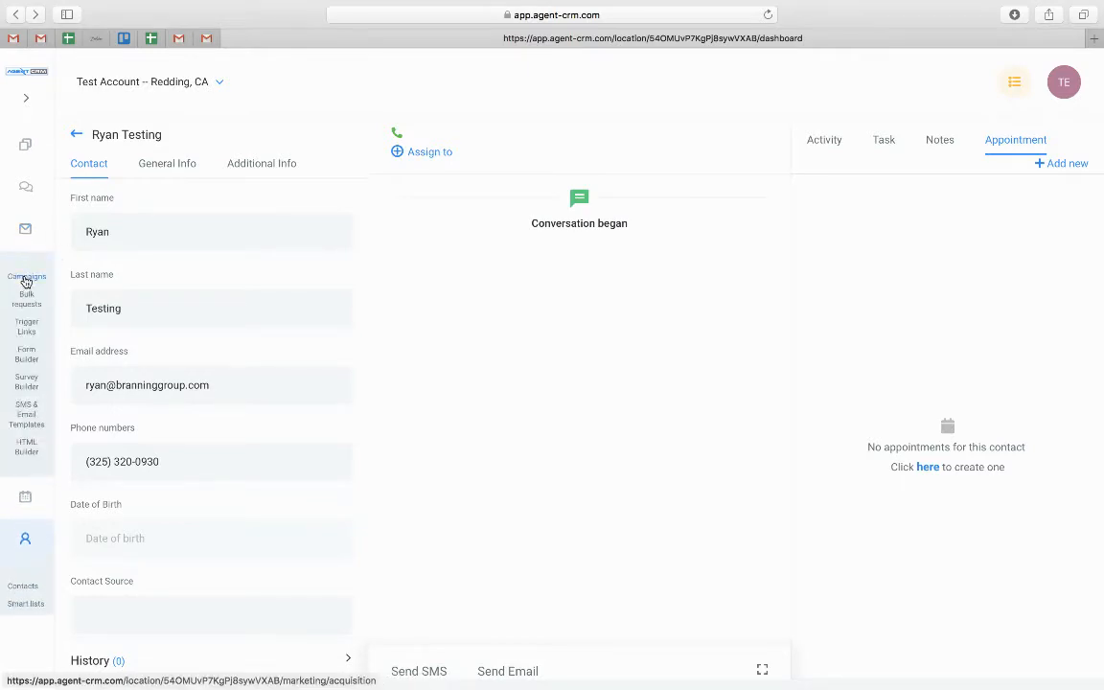
pyautogui.click(26, 280)
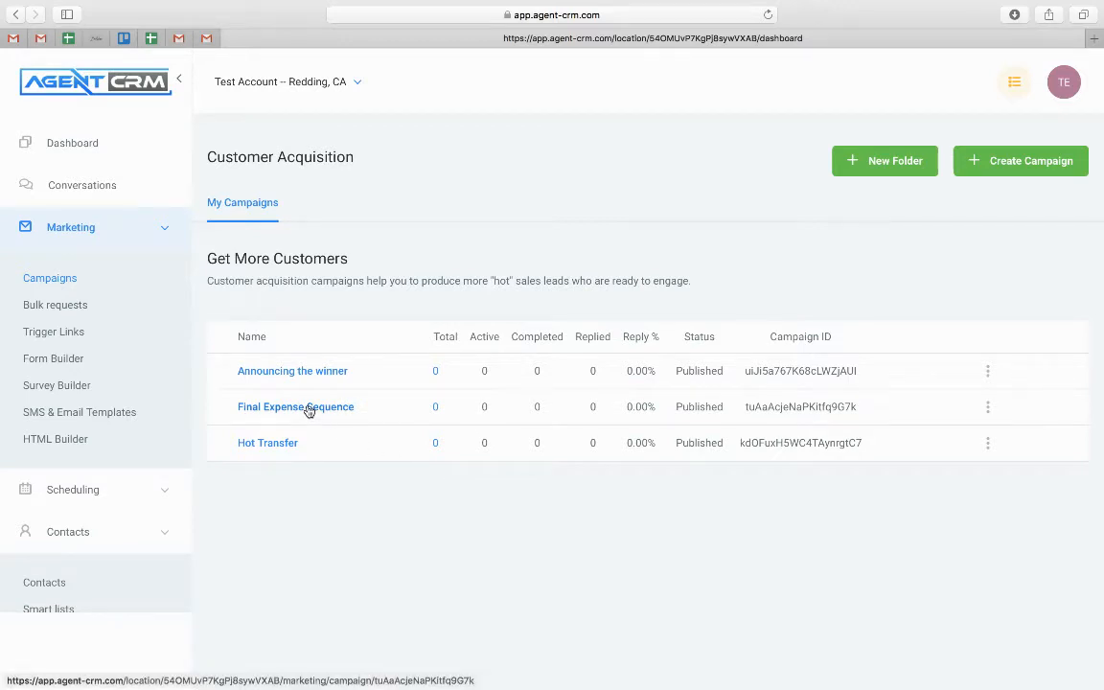
# Create and save a new draft campaign named Testing
pyautogui.click(1015, 163)
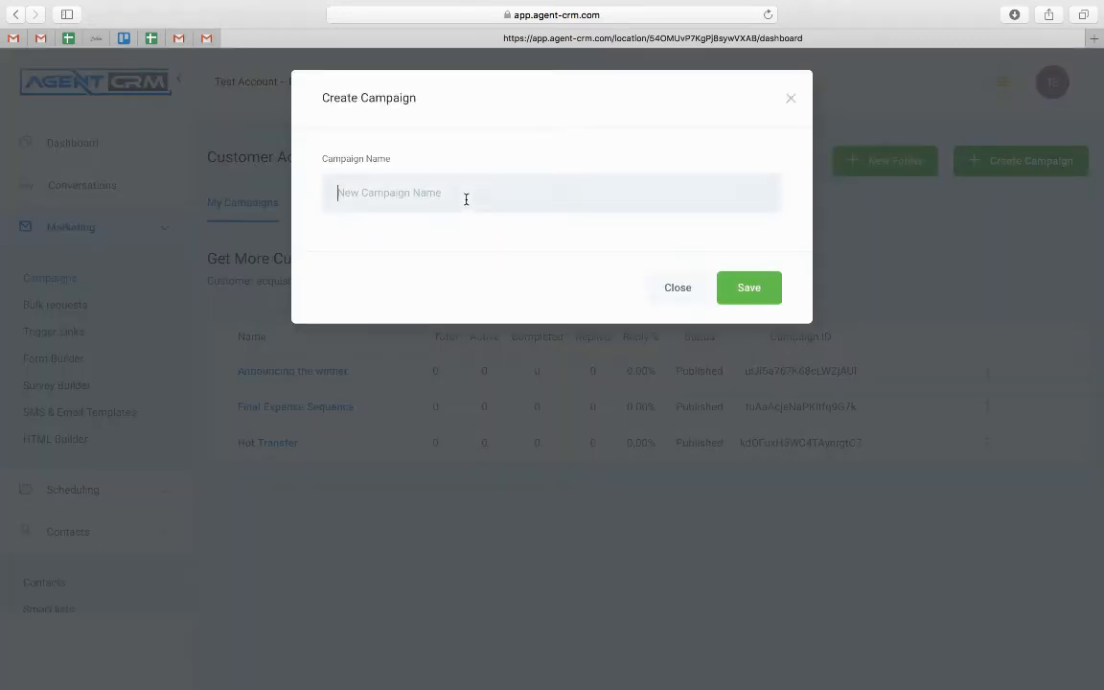
pyautogui.write('Testing campagin')
pyautogui.press('BackSpace')
pyautogui.press('BackSpace')
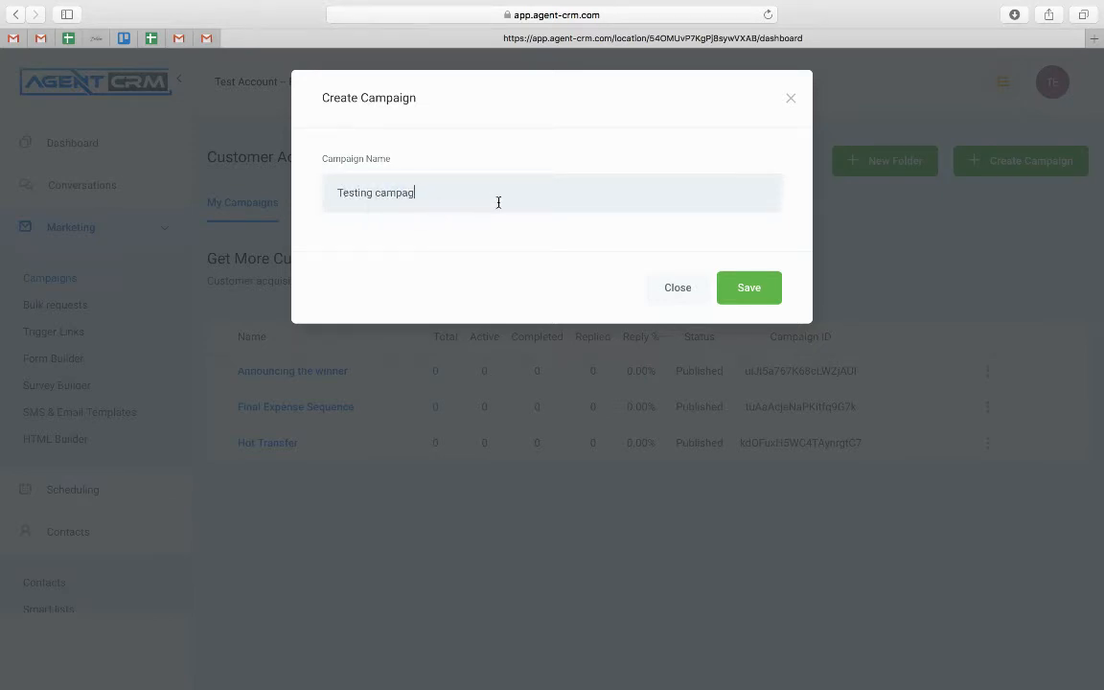
pyautogui.click(777, 291)
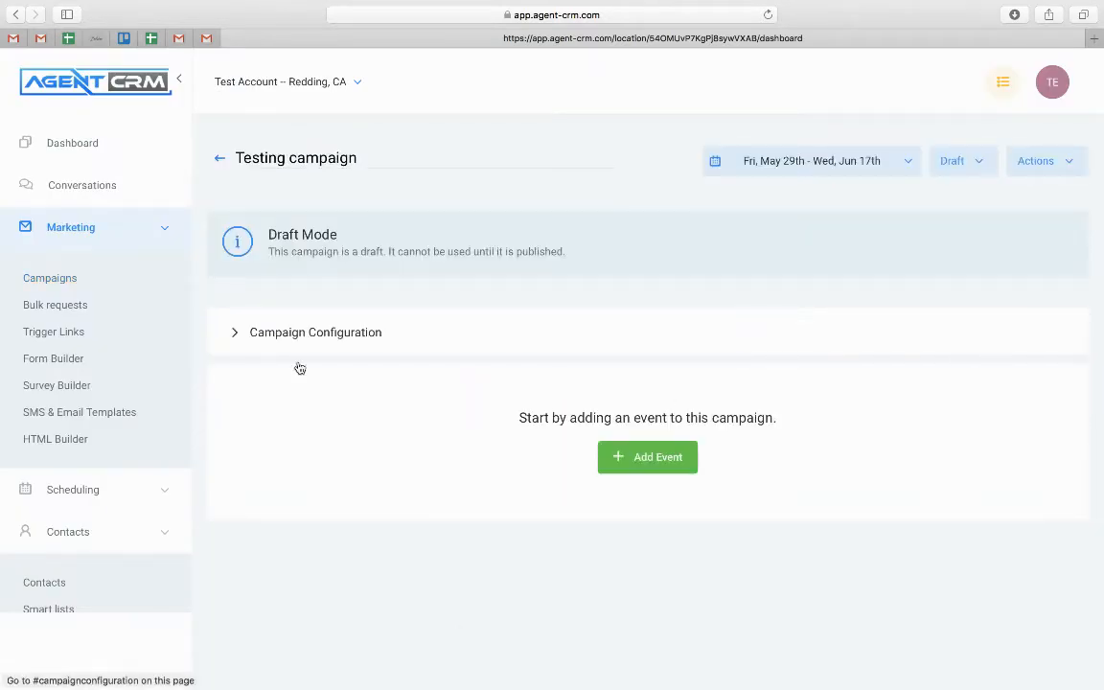
# Assign the employee user and set the sender email and sender name 'Test Emp'
pyautogui.click(277, 337)
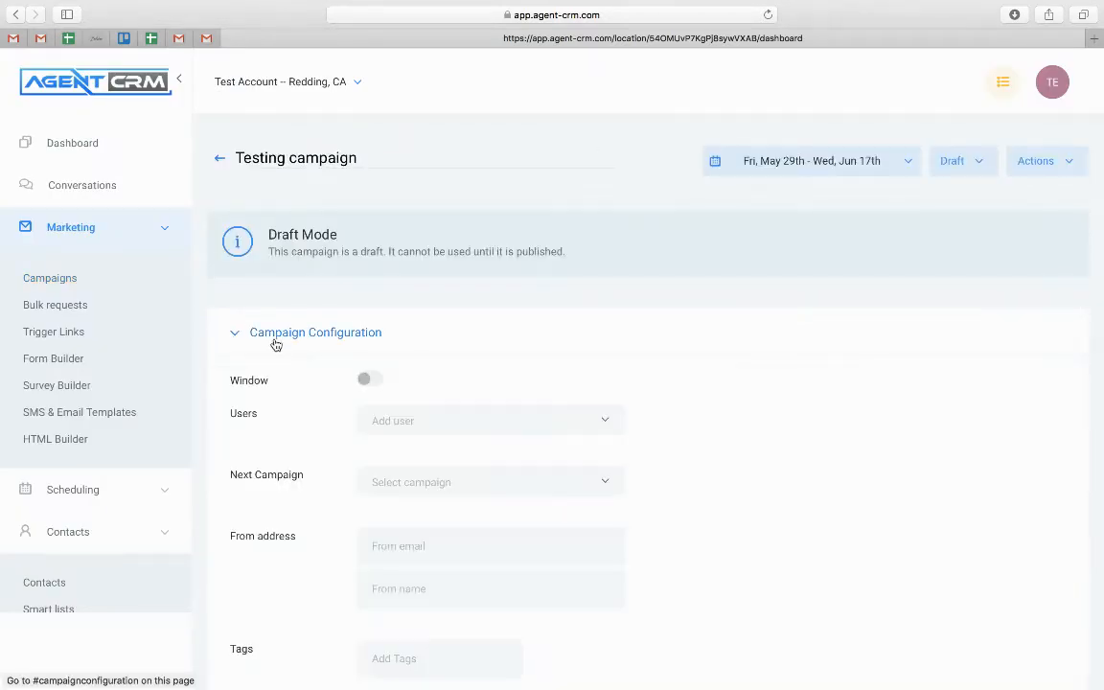
pyautogui.click(433, 426)
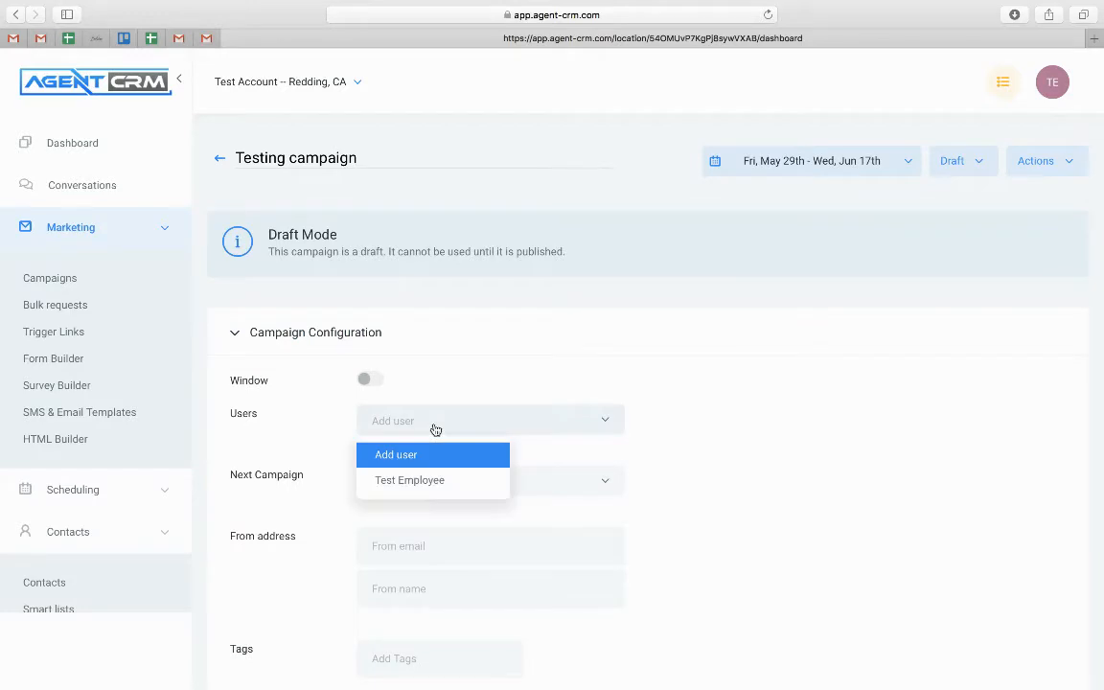
pyautogui.click(408, 484)
pyautogui.scroll(-3, 299, 491)
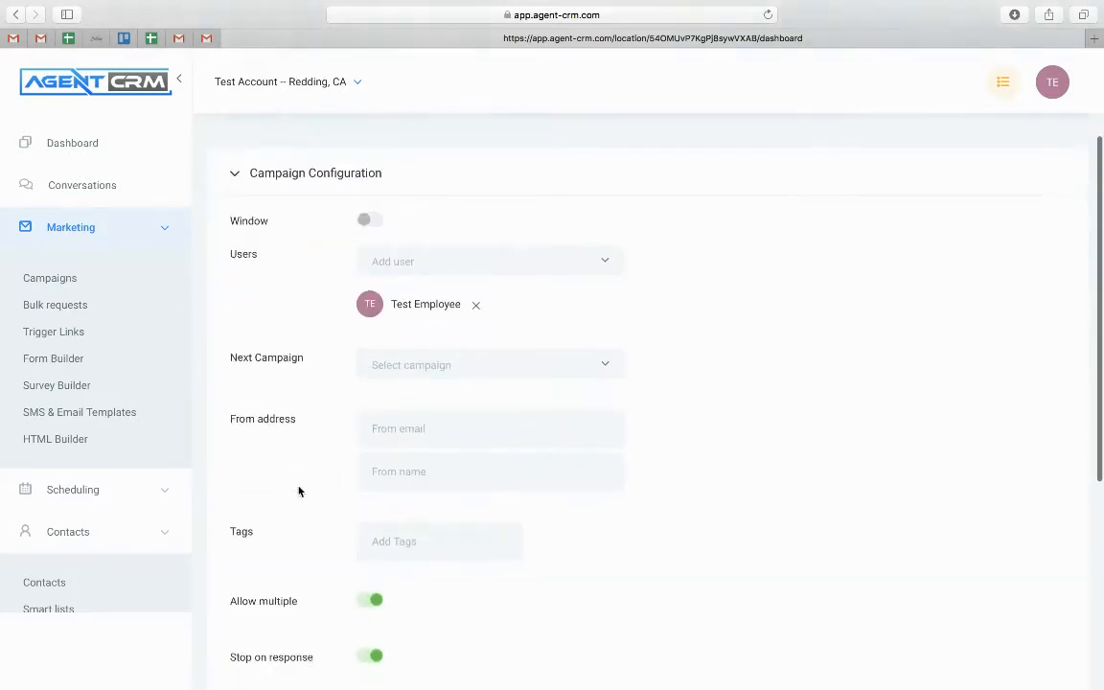
pyautogui.click(407, 397)
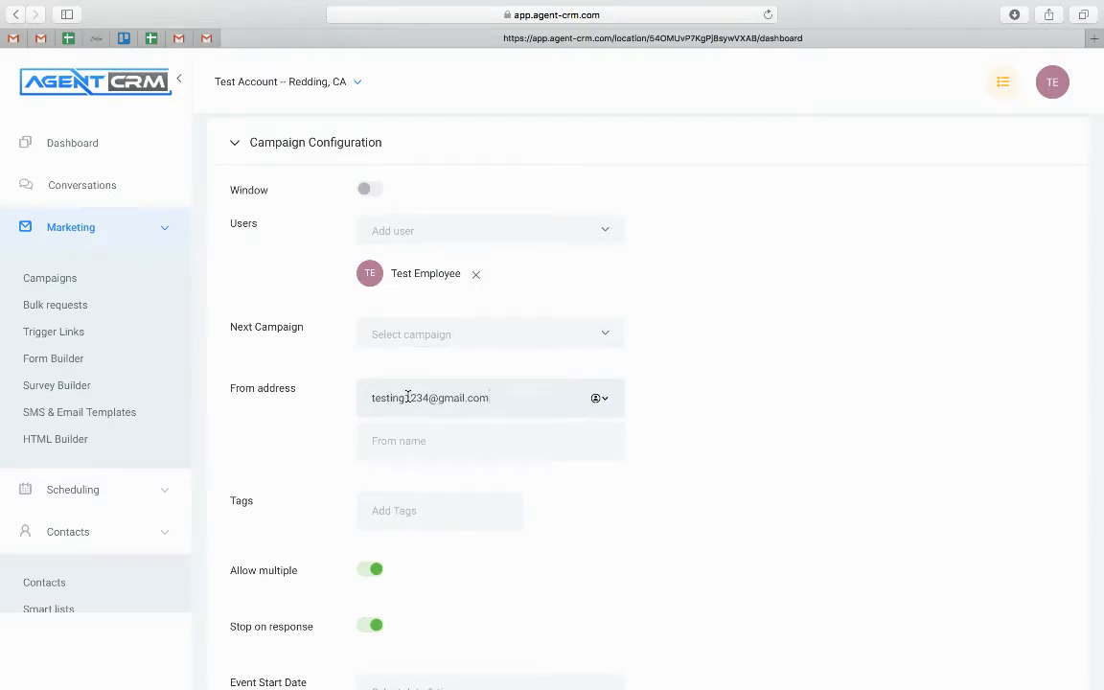
pyautogui.press('Tab')
pyautogui.write('Test ')
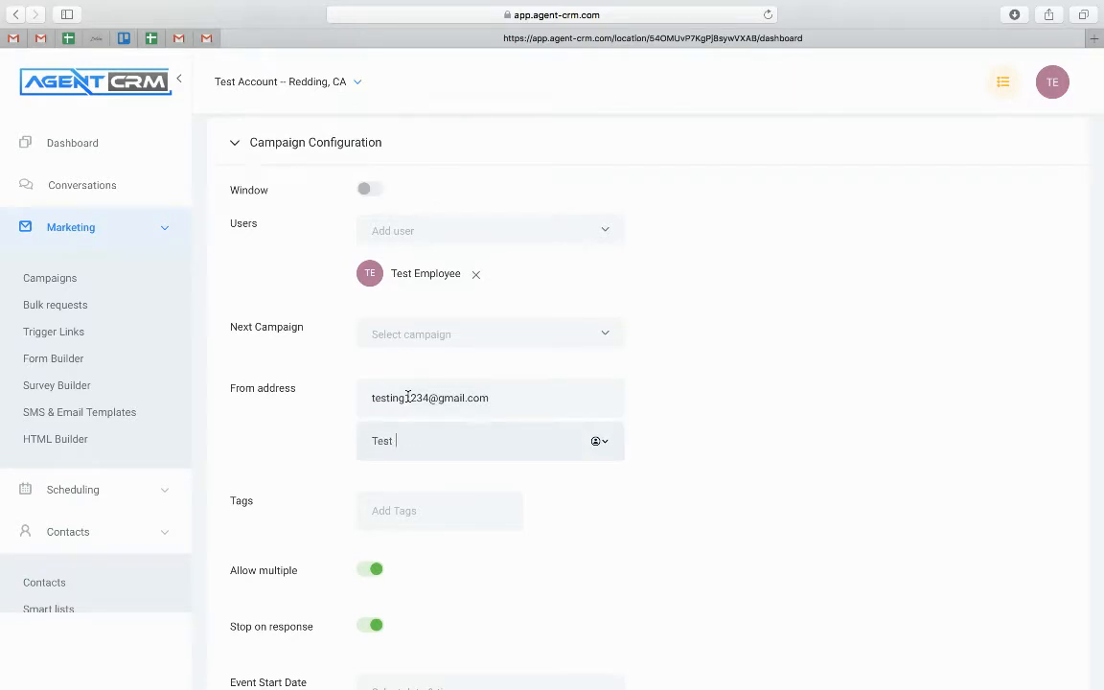
pyautogui.write('Employee')
# Switch off Allow multiple and Stop on response, and save the configuration
pyautogui.scroll(-2, 408, 395)
pyautogui.scroll(-2, 444, 441)
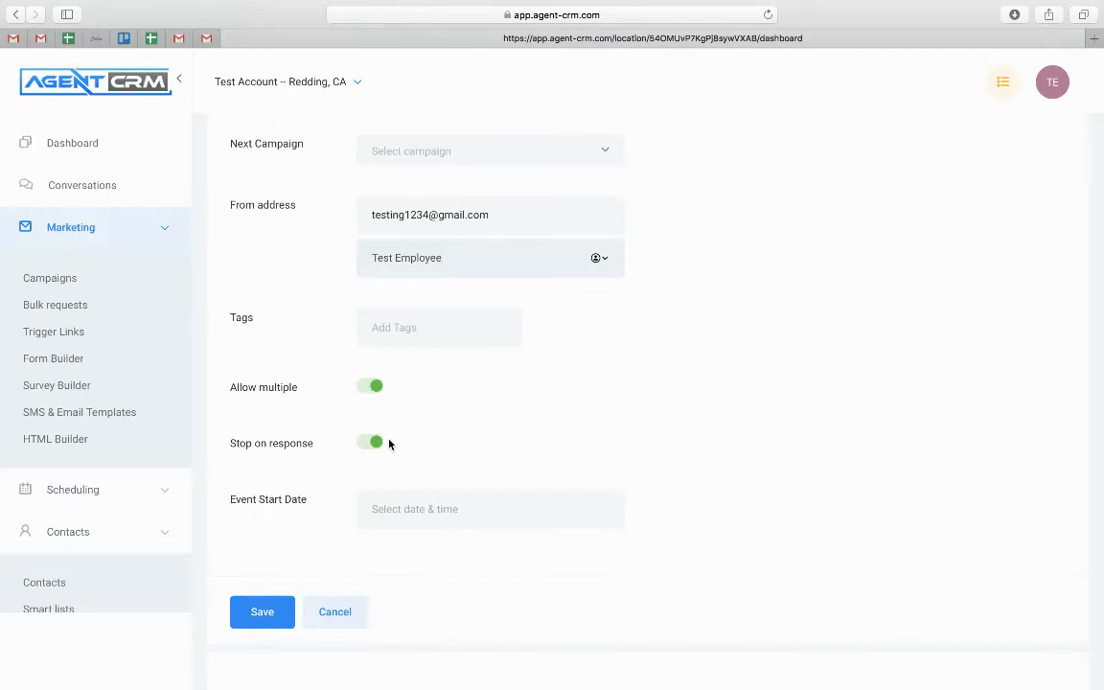
pyautogui.click(375, 387)
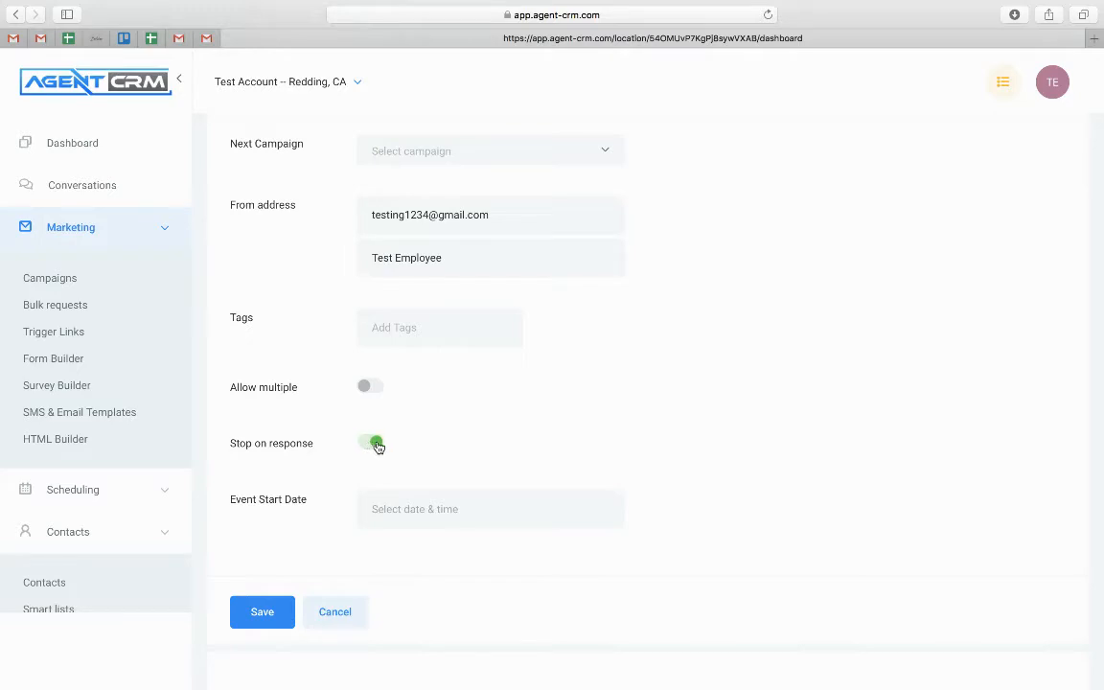
pyautogui.click(375, 446)
pyautogui.scroll(-2, 290, 537)
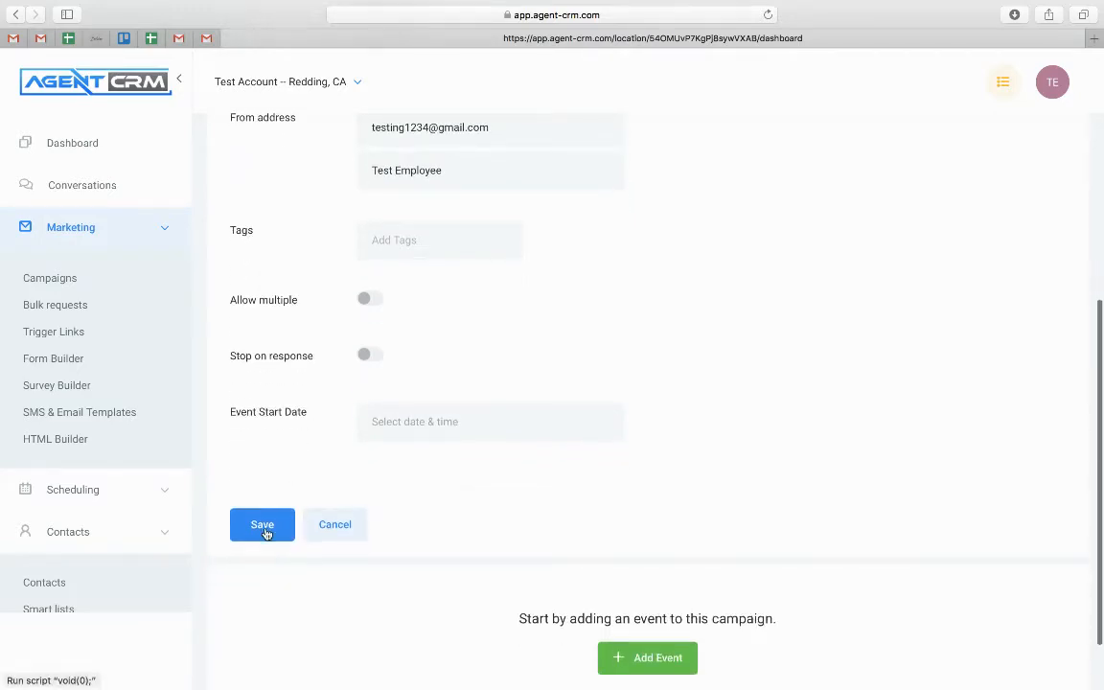
pyautogui.click(267, 531)
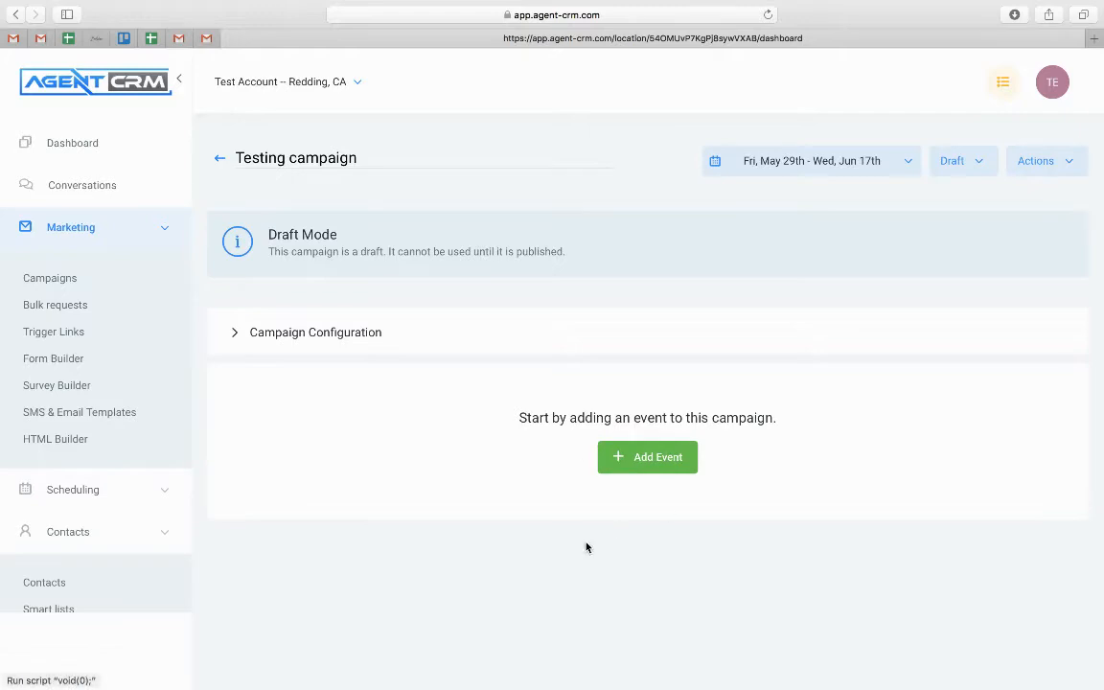
# Add an SMS event reading 'Type out what you want sent here' and save it
pyautogui.click(634, 457)
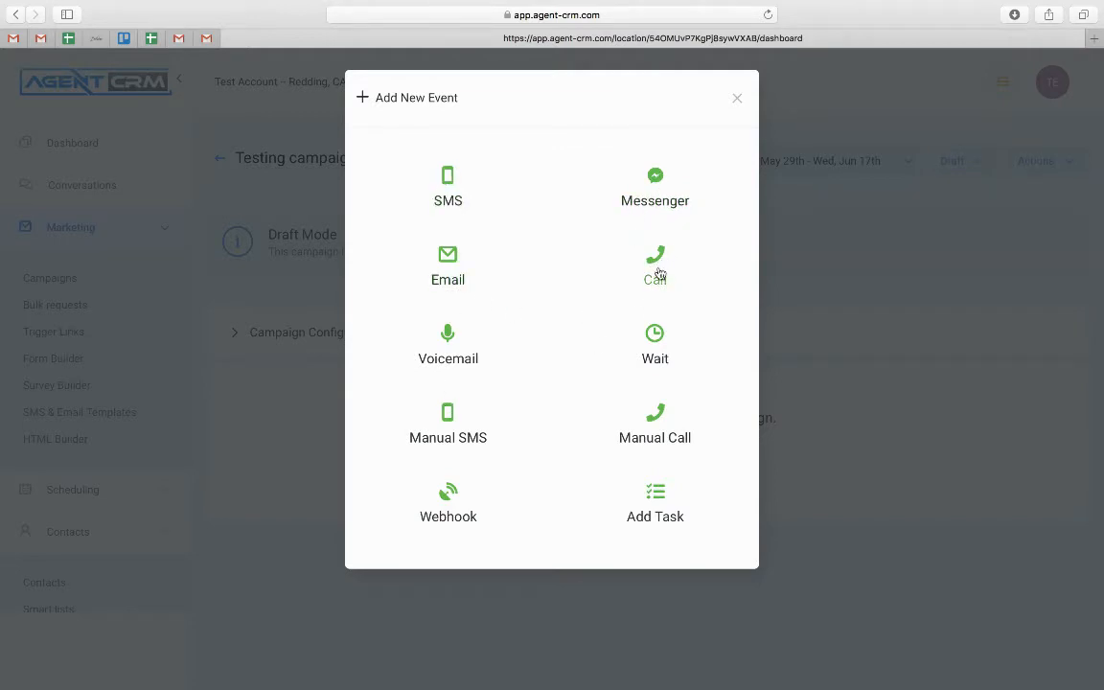
pyautogui.click(448, 180)
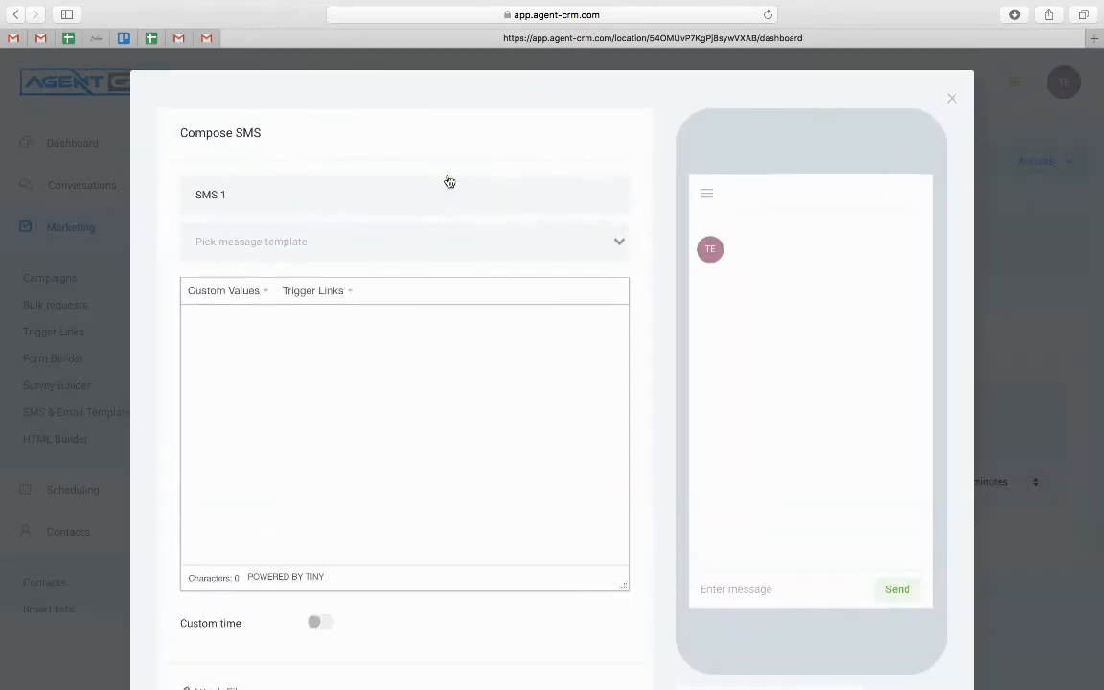
pyautogui.click(284, 347)
pyautogui.write('Ty')
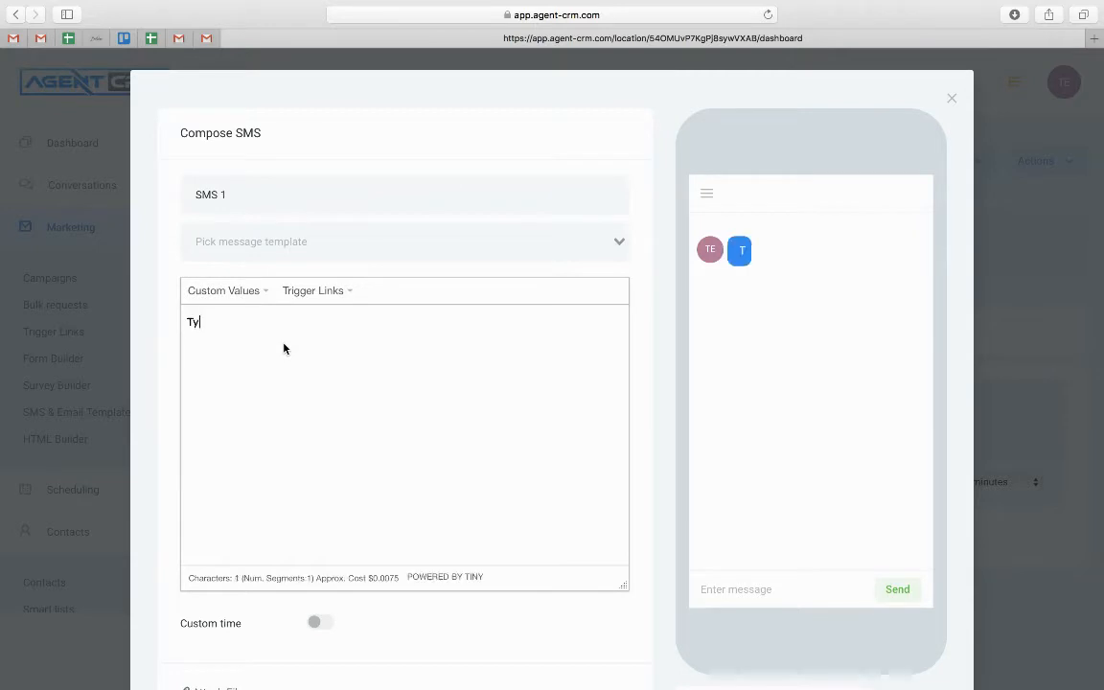
pyautogui.write('pe ou')
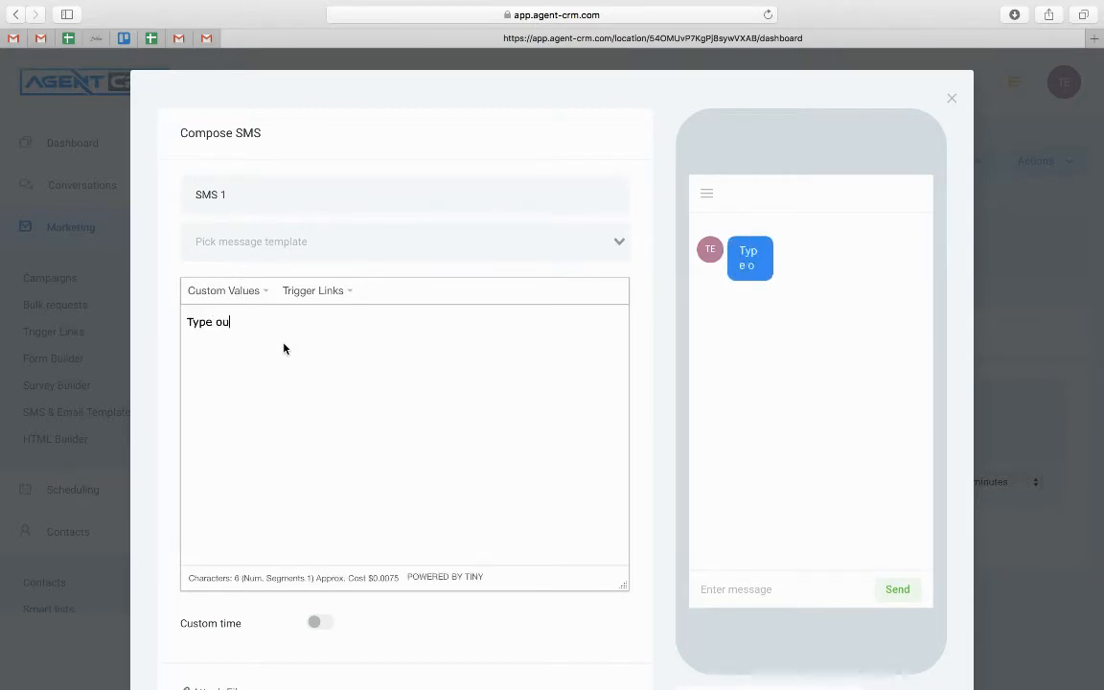
pyautogui.write('t what you wan')
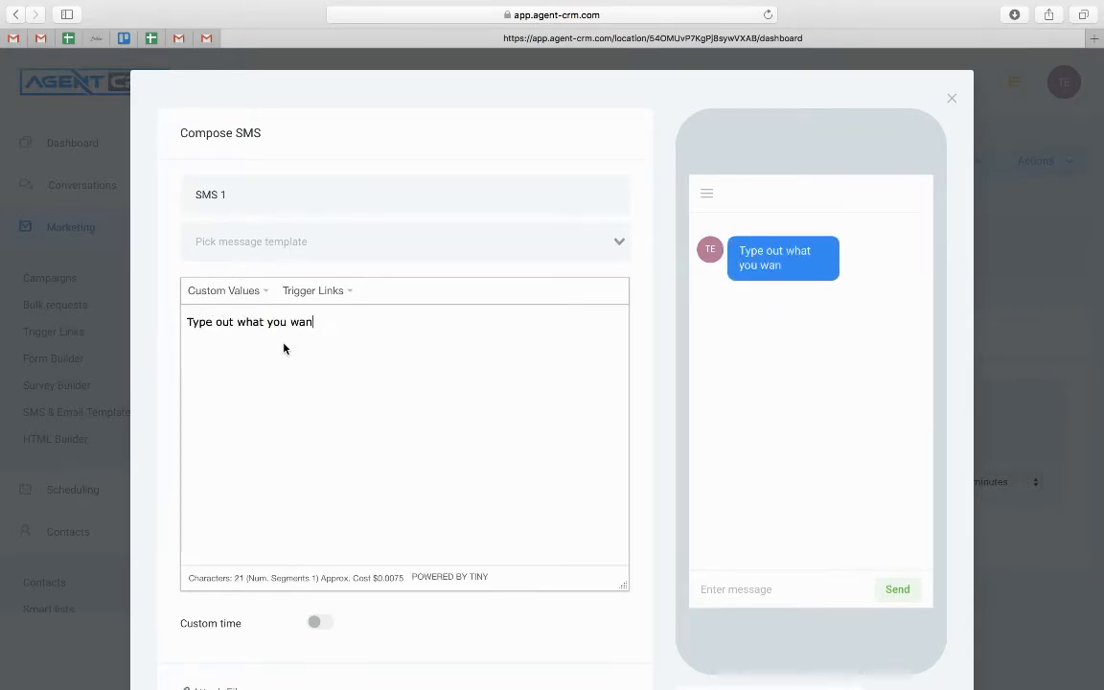
pyautogui.write('t sent here')
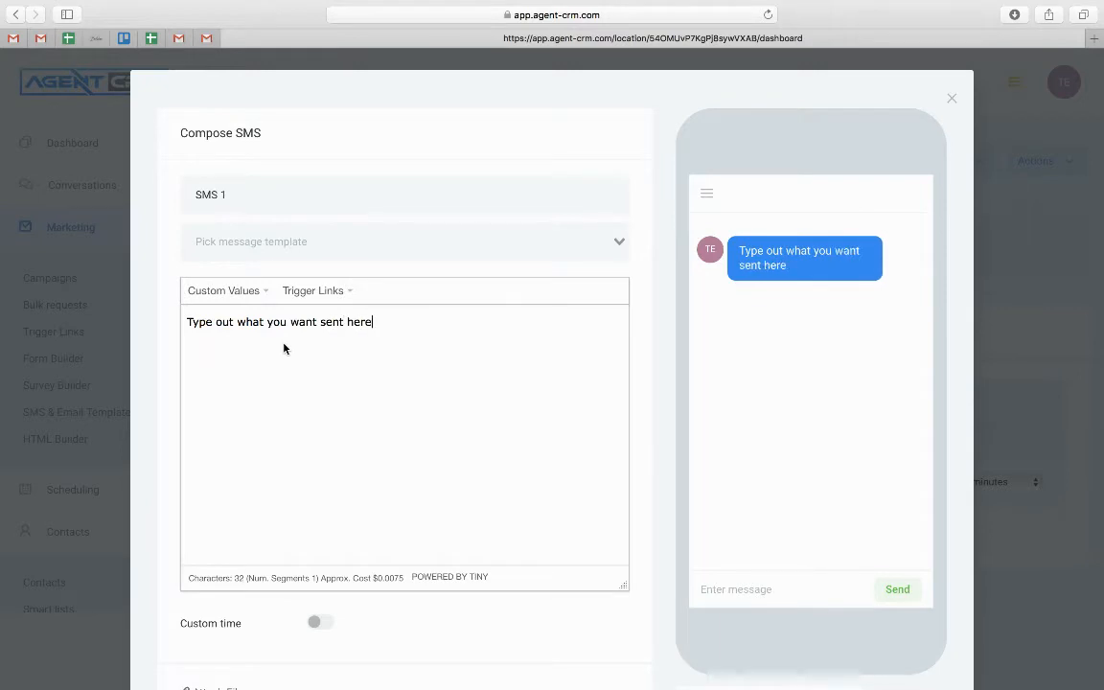
pyautogui.scroll(-3, 284, 349)
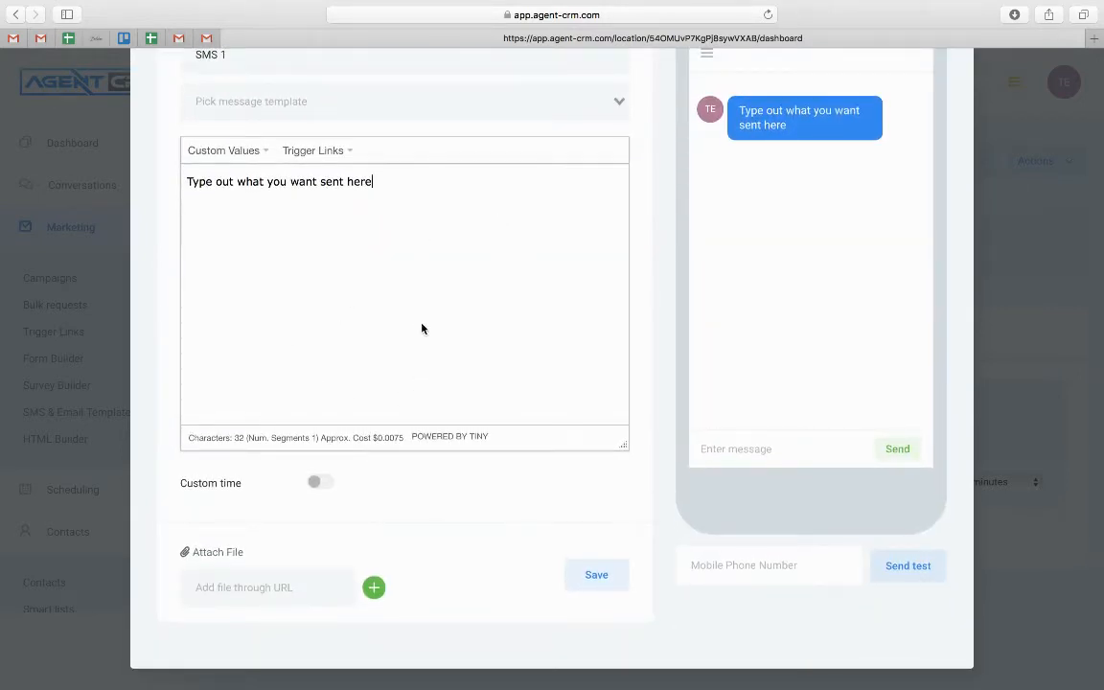
pyautogui.scroll(2, 424, 246)
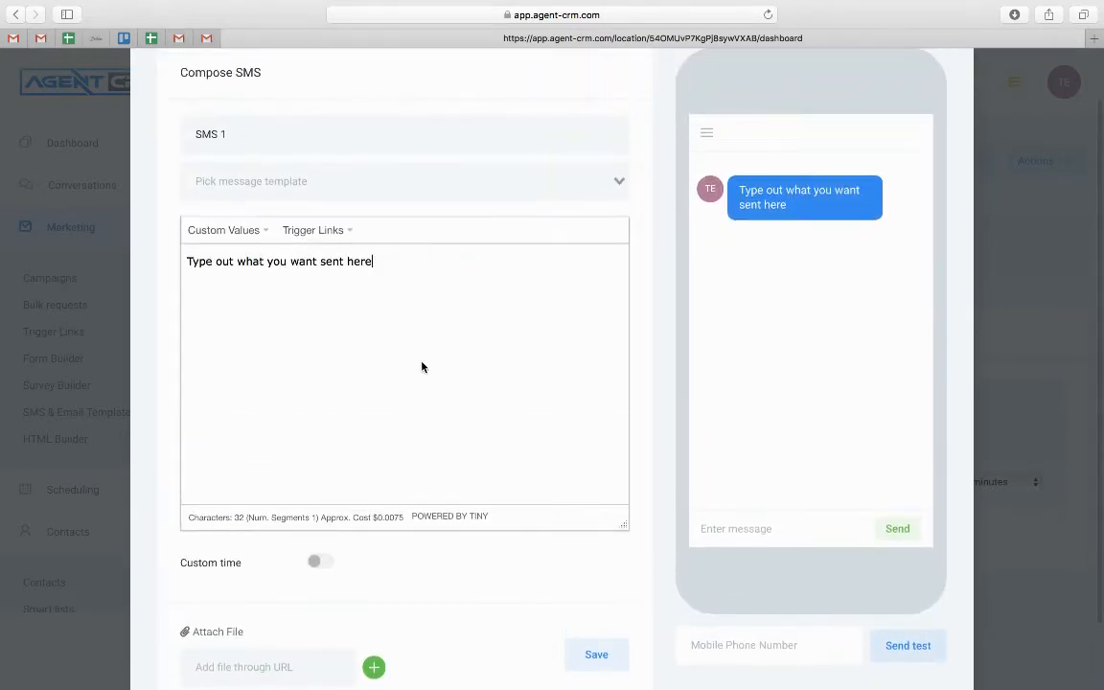
pyautogui.scroll(-2, 439, 523)
pyautogui.click(593, 578)
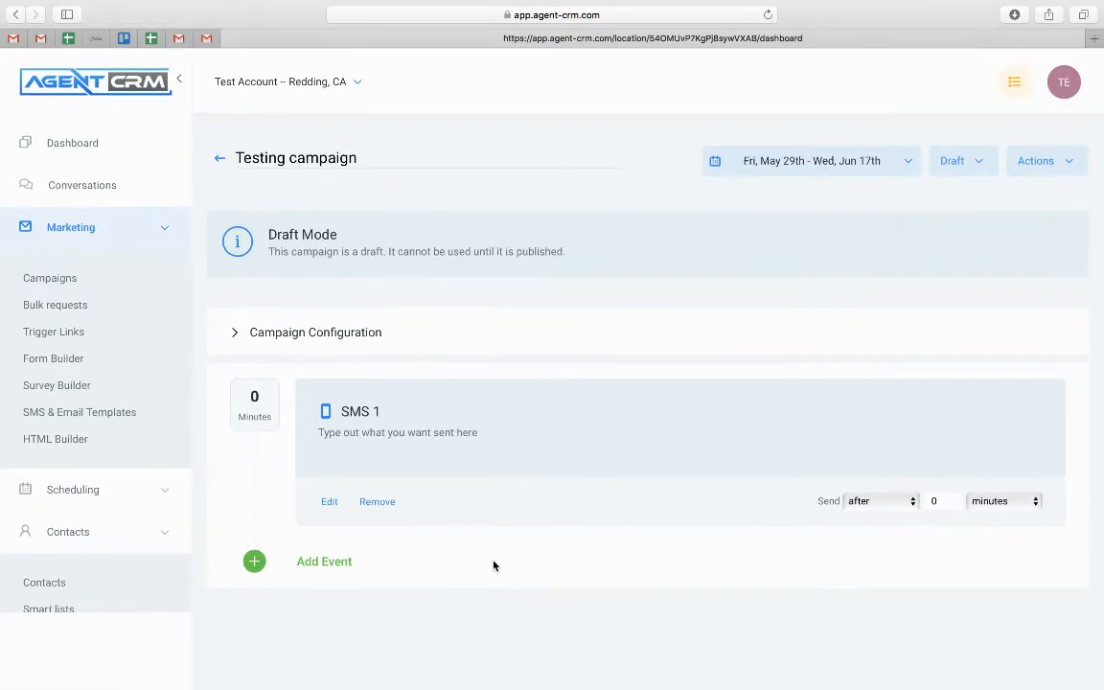
# Add an Email event with the subject 'email #1'
pyautogui.click(321, 562)
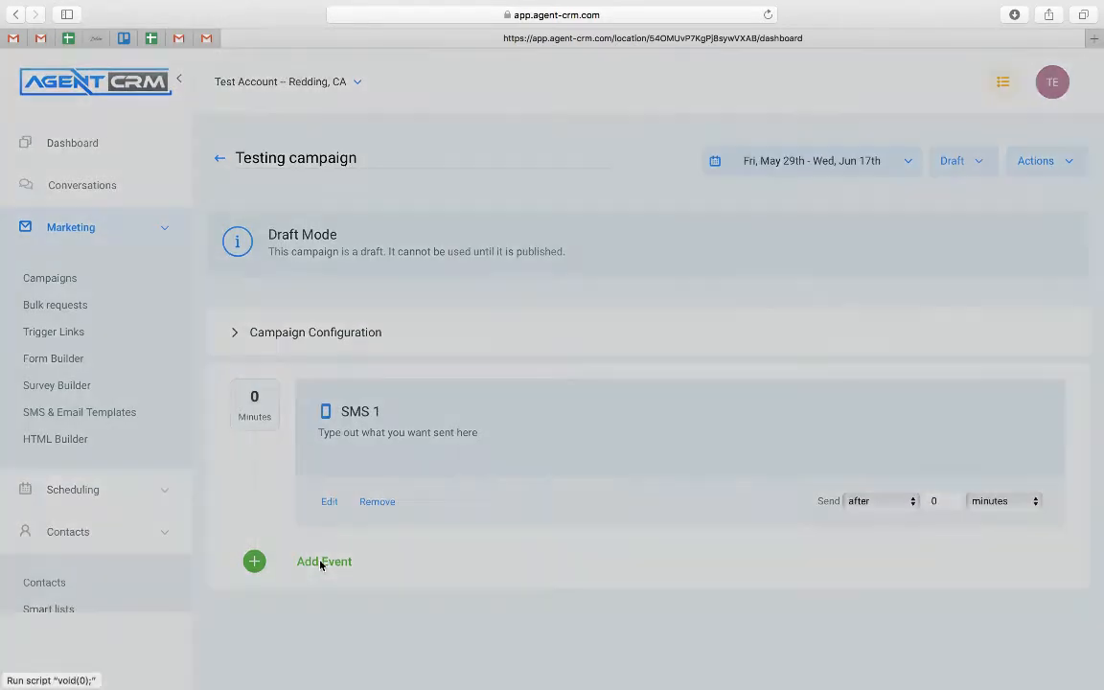
pyautogui.click(449, 256)
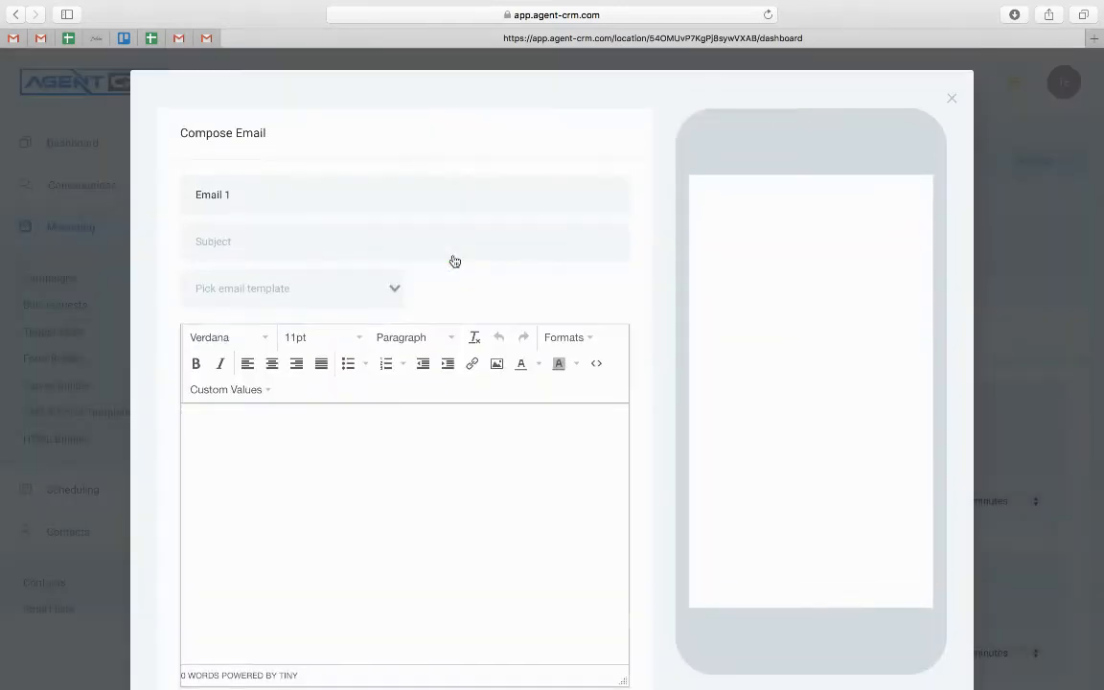
pyautogui.click(317, 240)
pyautogui.write('email #1')
pyautogui.click(307, 475)
pyautogui.scroll(-2, 307, 474)
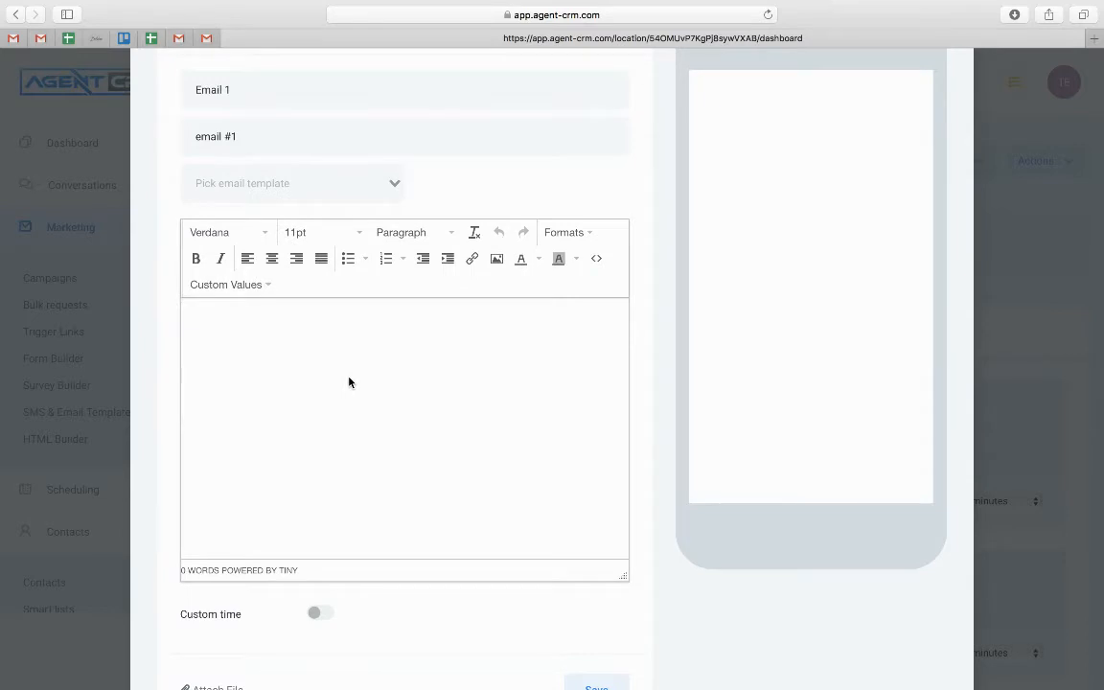
# Write the body: contact First Name greeting, sender introduction, and 'Thanks for opting in'
pyautogui.click(204, 285)
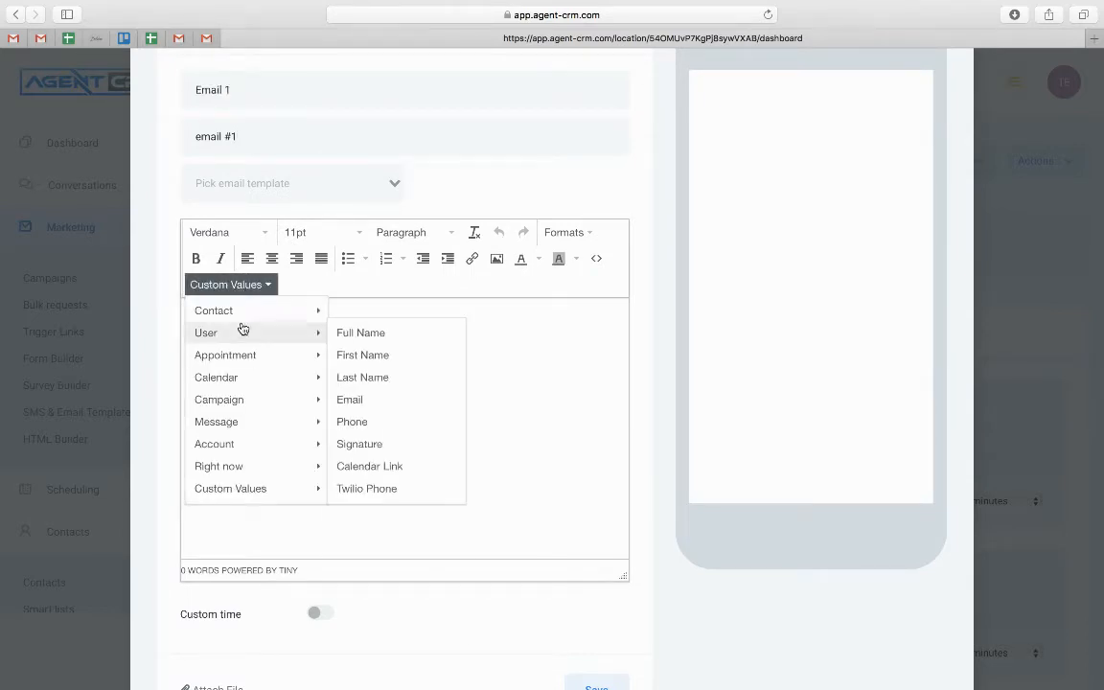
pyautogui.moveTo(251, 313)
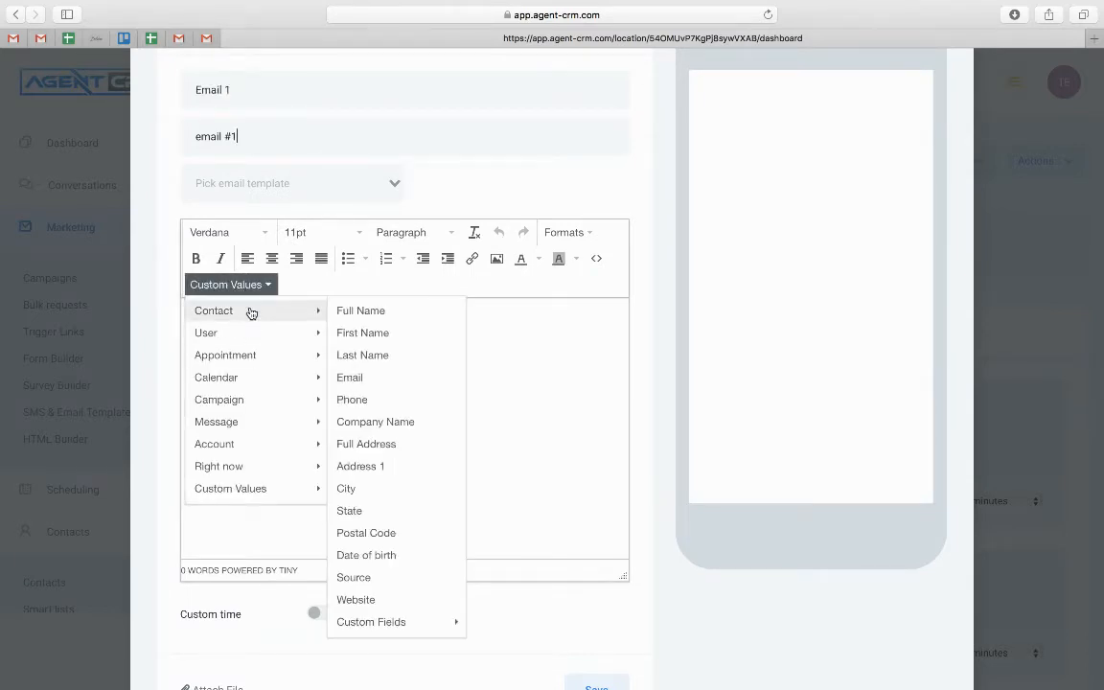
pyautogui.click(375, 332)
pyautogui.write(',')
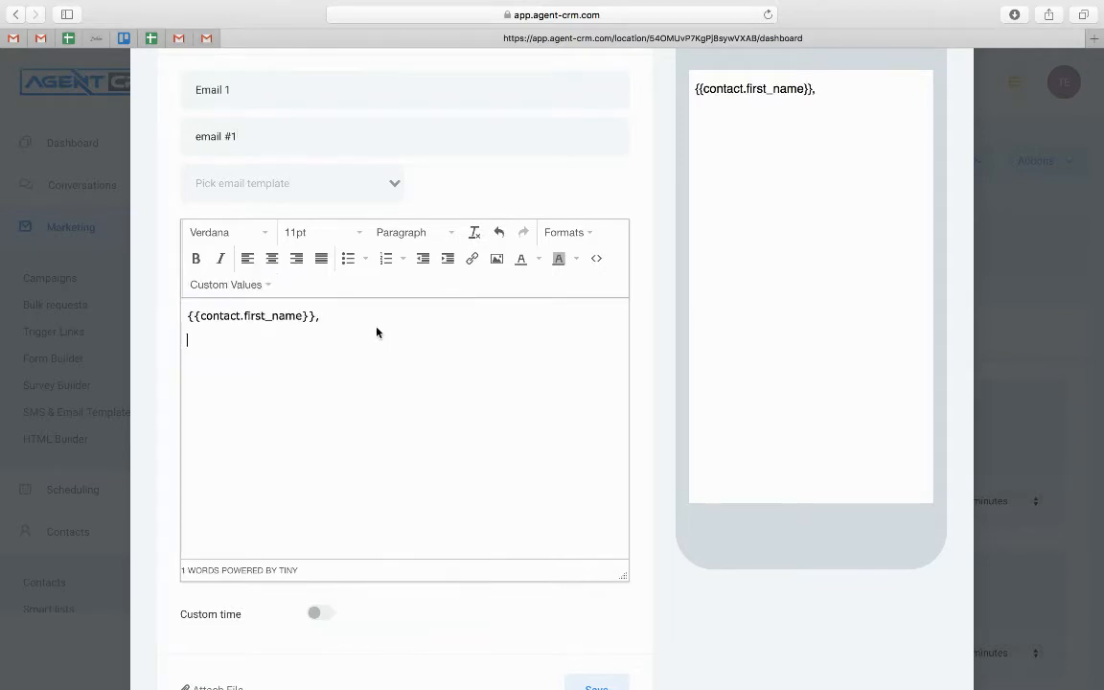
pyautogui.press('Return')
pyautogui.write('This is Ryan!')
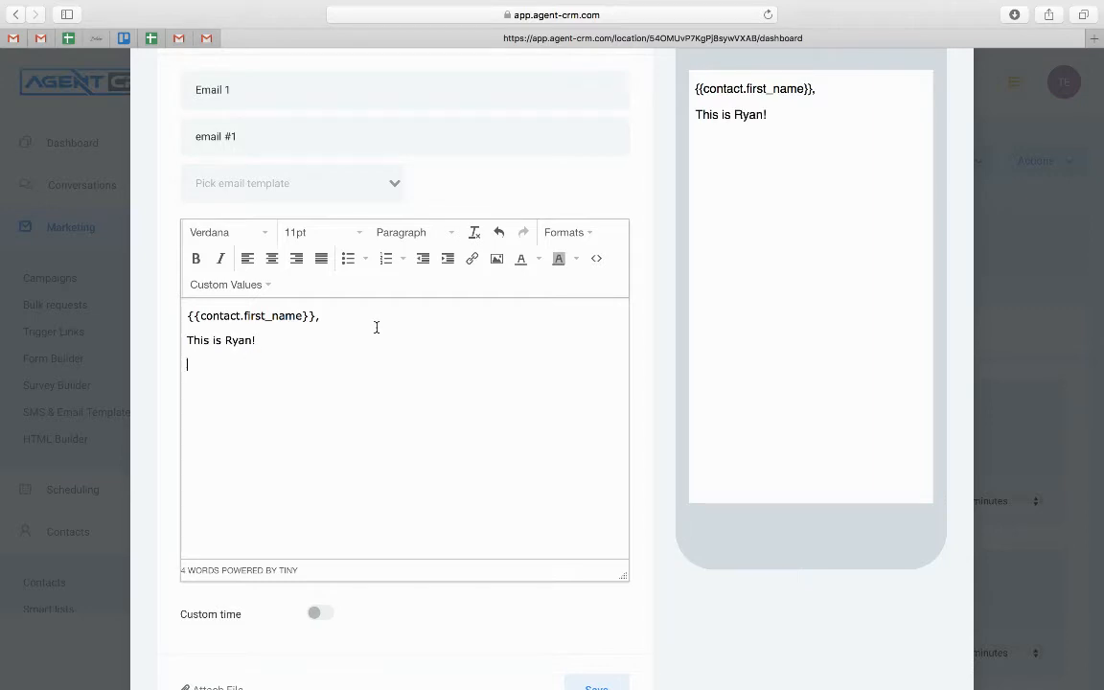
pyautogui.press('Return')
pyautogui.write('Thanks for opting ')
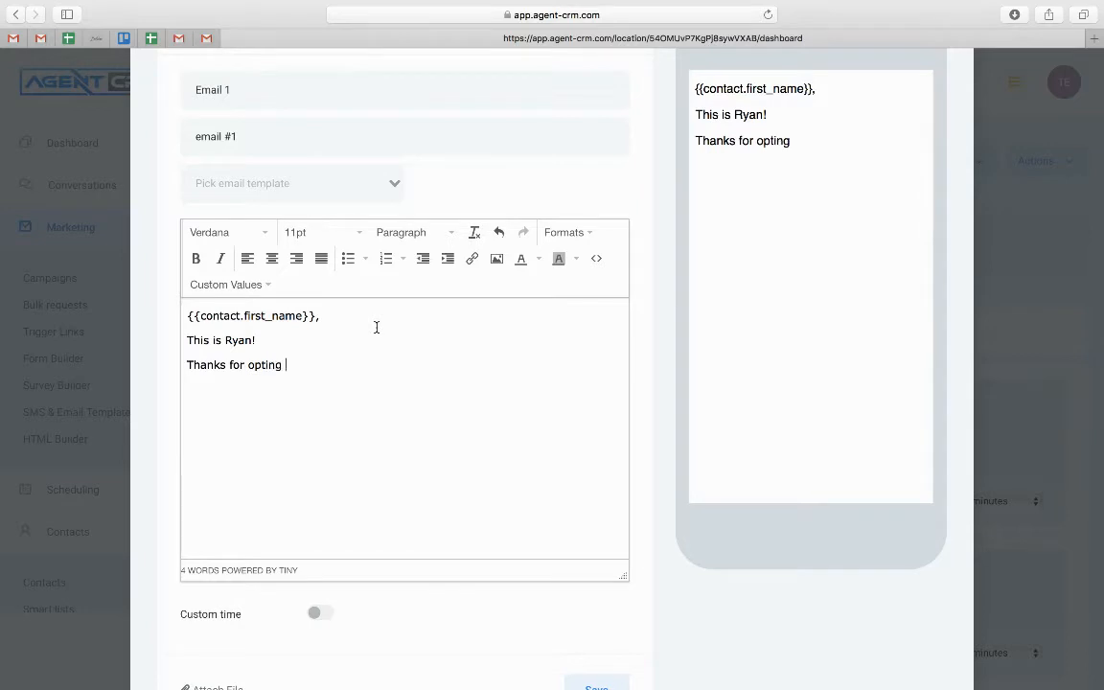
pyautogui.write('in.')
# Review custom values and font options without changes, then save the Email 1 step
pyautogui.click(247, 286)
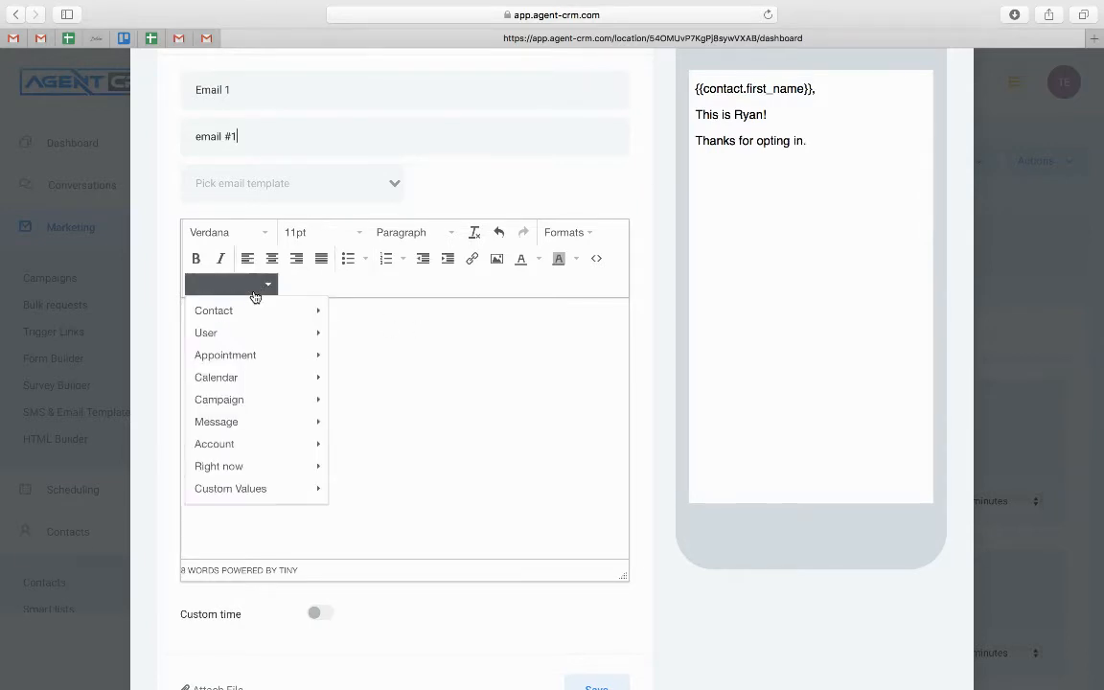
pyautogui.moveTo(245, 421)
pyautogui.moveTo(252, 444)
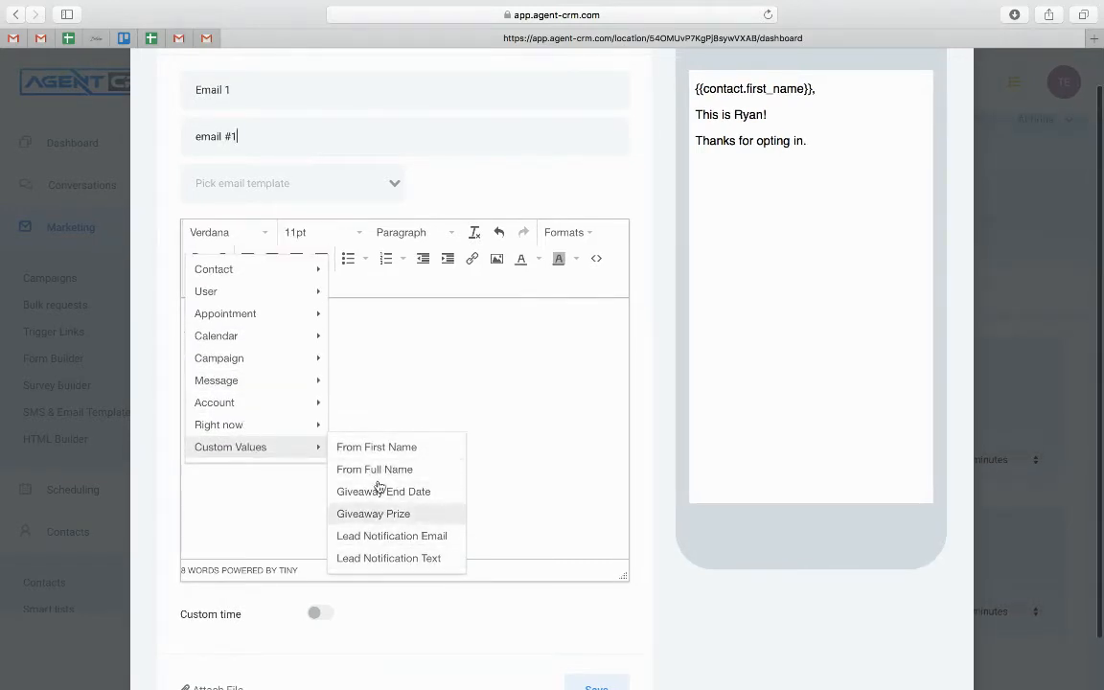
pyautogui.scroll(1, 242, 377)
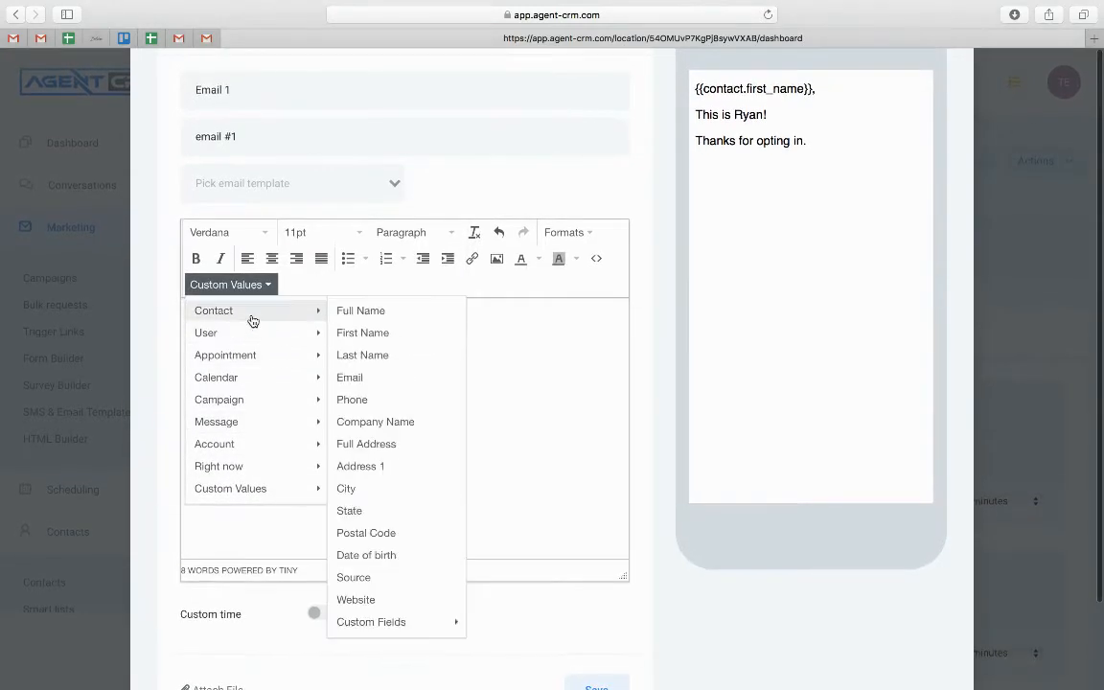
pyautogui.click(459, 487)
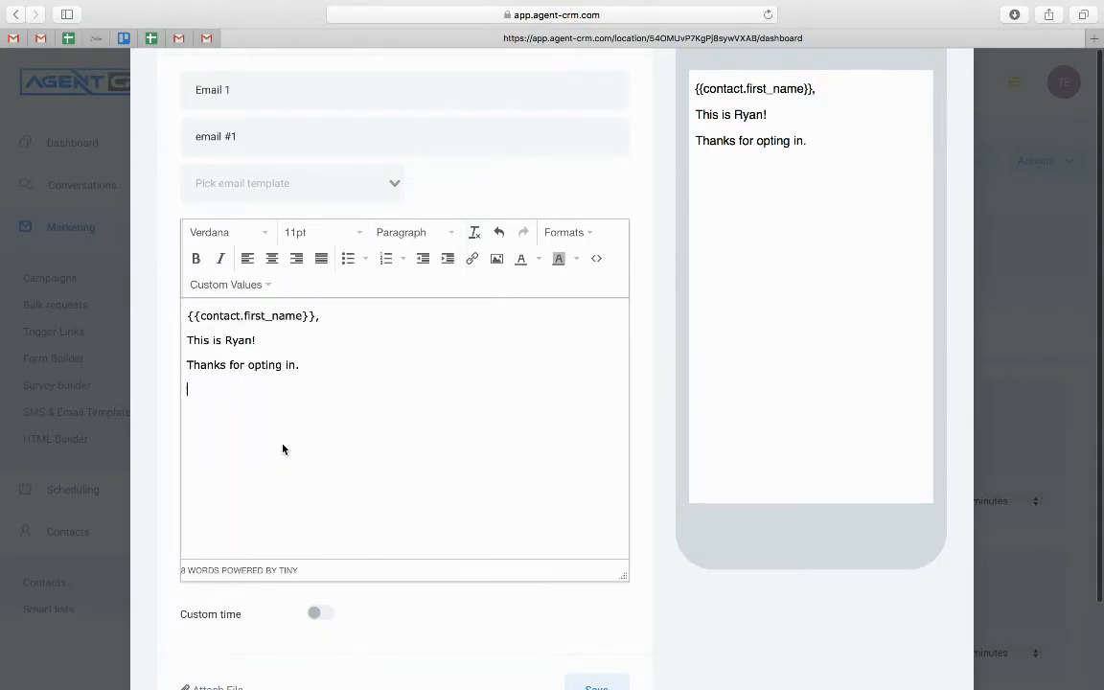
pyautogui.click(227, 234)
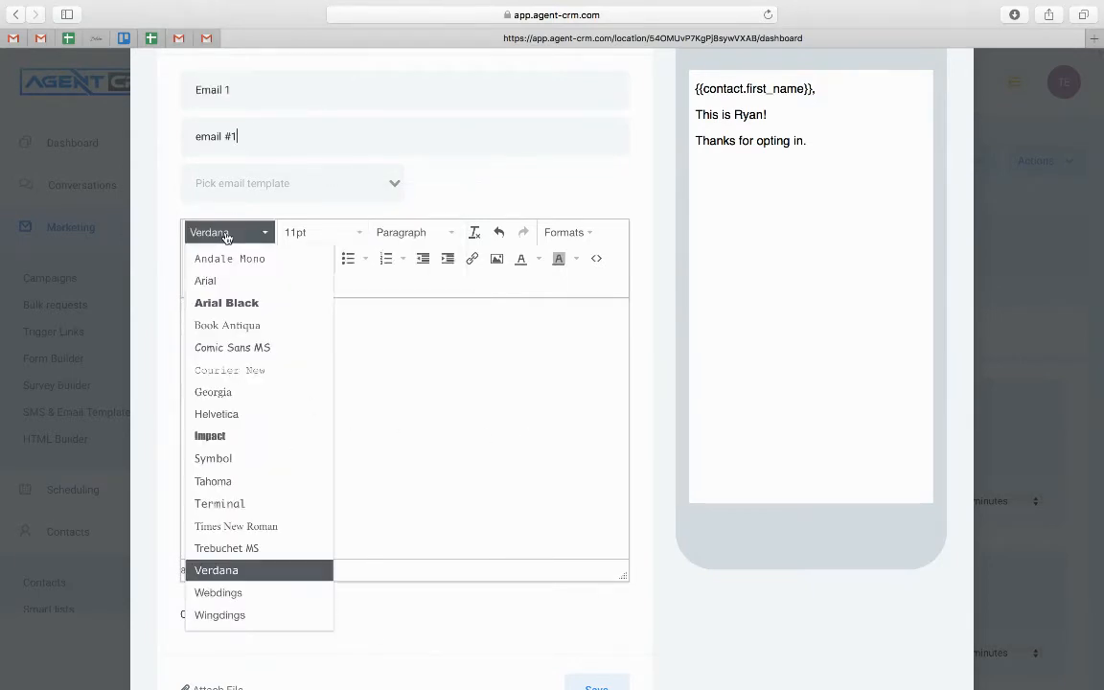
pyautogui.click(358, 234)
pyautogui.click(520, 330)
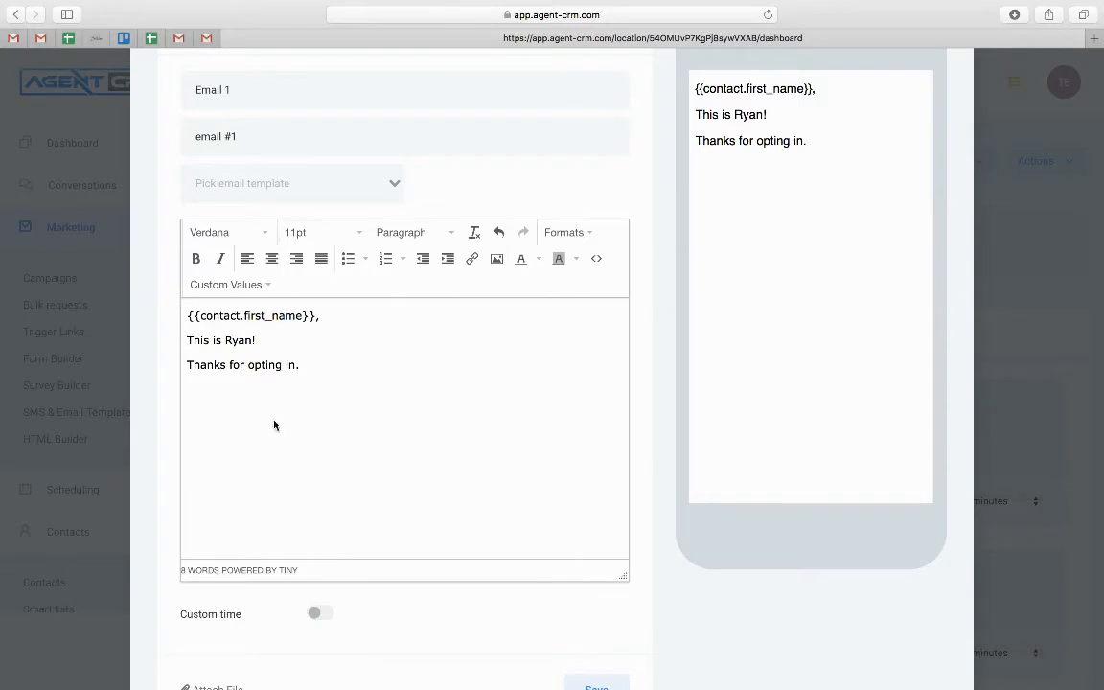
pyautogui.scroll(-5, 300, 360)
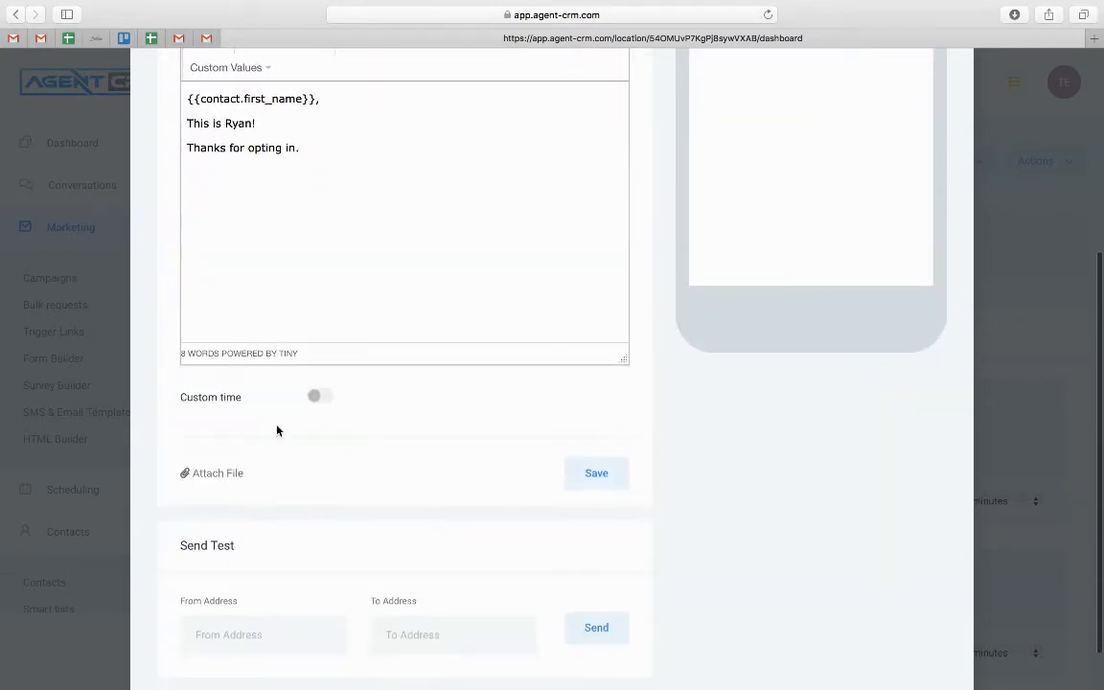
pyautogui.click(588, 472)
pyautogui.scroll(-2, 481, 439)
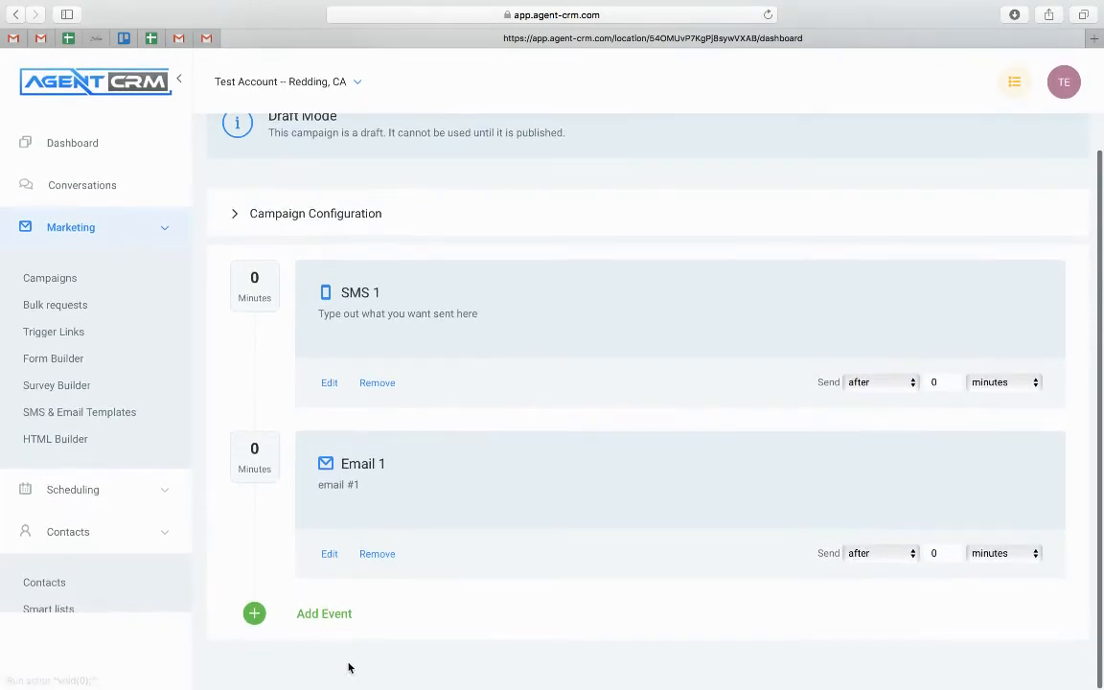
# Add and save an Email 2 event with subject 'email 2' and body 'Type it out'
pyautogui.click(329, 615)
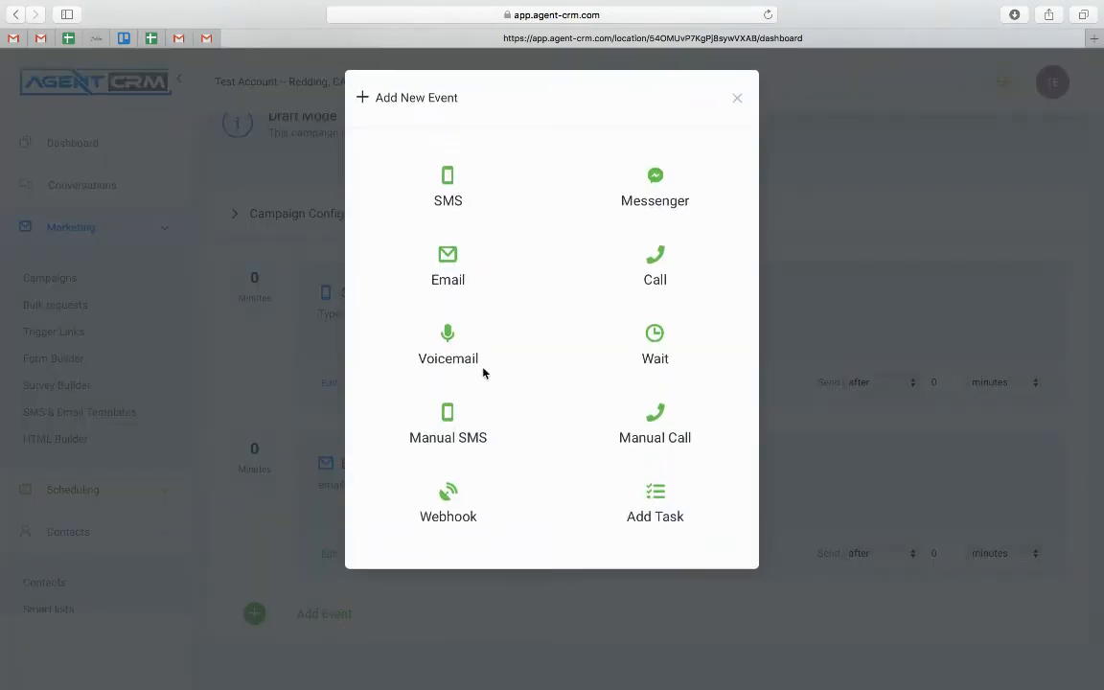
pyautogui.click(451, 259)
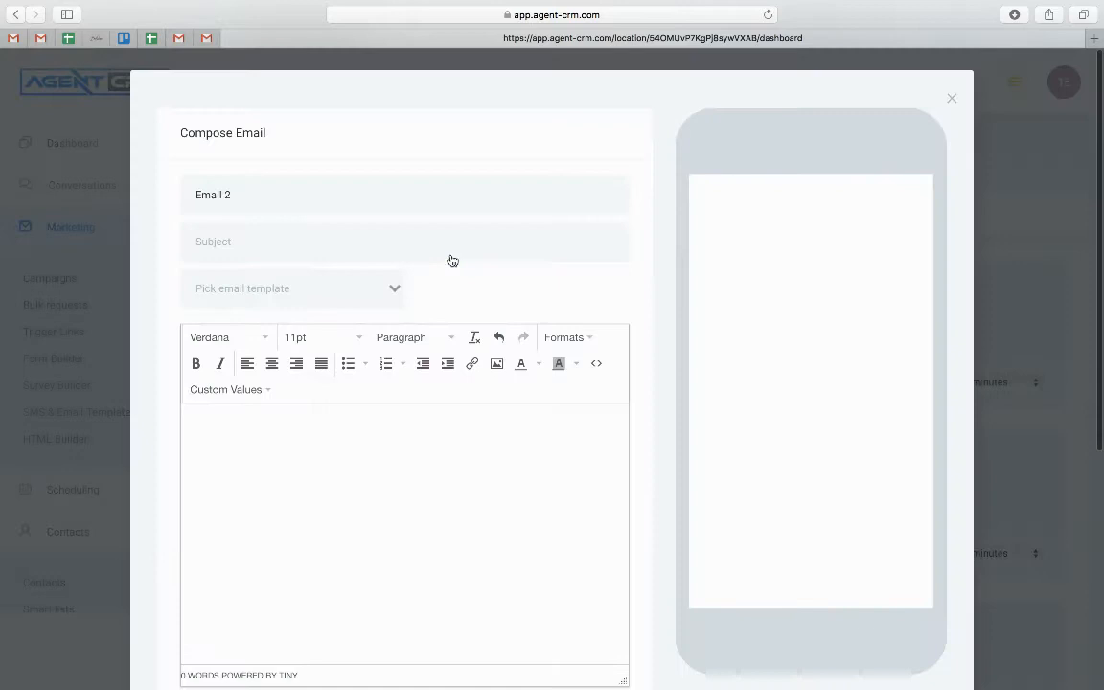
pyautogui.click(321, 228)
pyautogui.write('email')
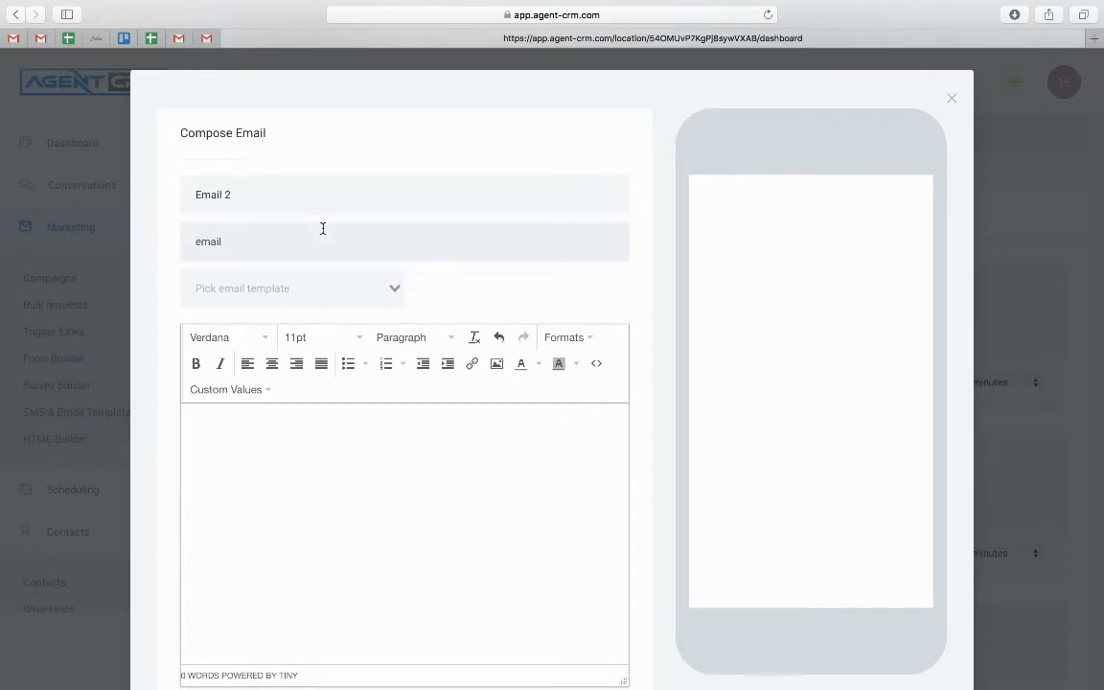
pyautogui.write('Tye')
pyautogui.press('BackSpace')
pyautogui.write('pe it out')
pyautogui.scroll(-6, 343, 486)
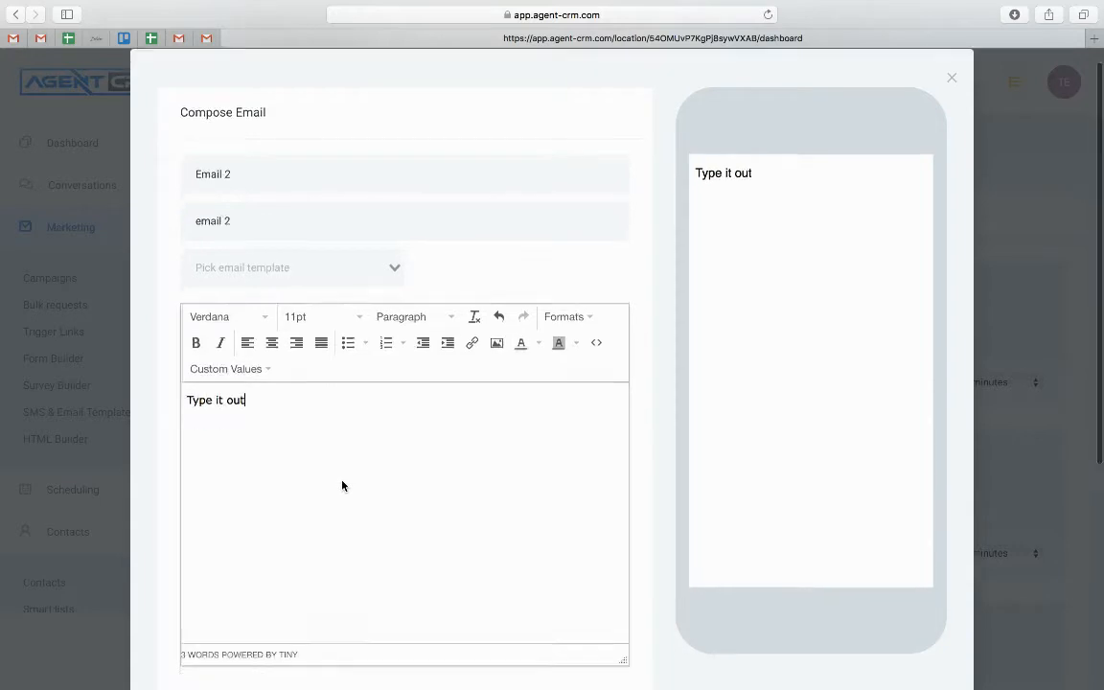
pyautogui.click(597, 475)
pyautogui.scroll(-3, 479, 498)
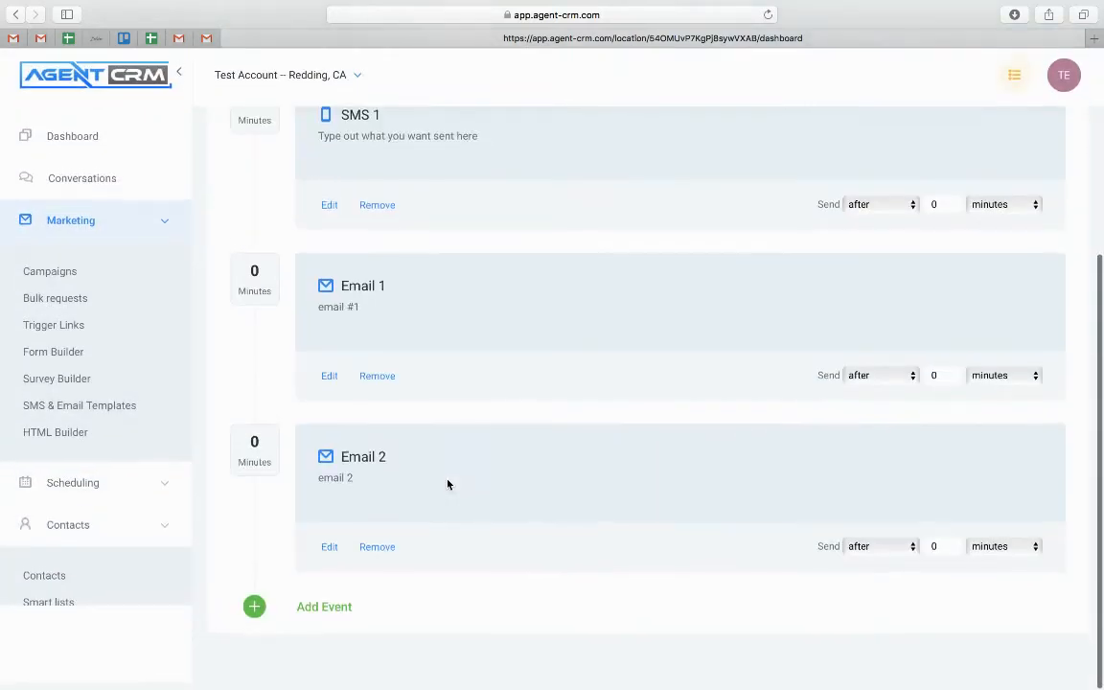
# Set Email 2's Send after delay to 30 minutes
pyautogui.doubleClick(935, 553)
pyautogui.write('30')
pyautogui.scroll(-1, 656, 448)
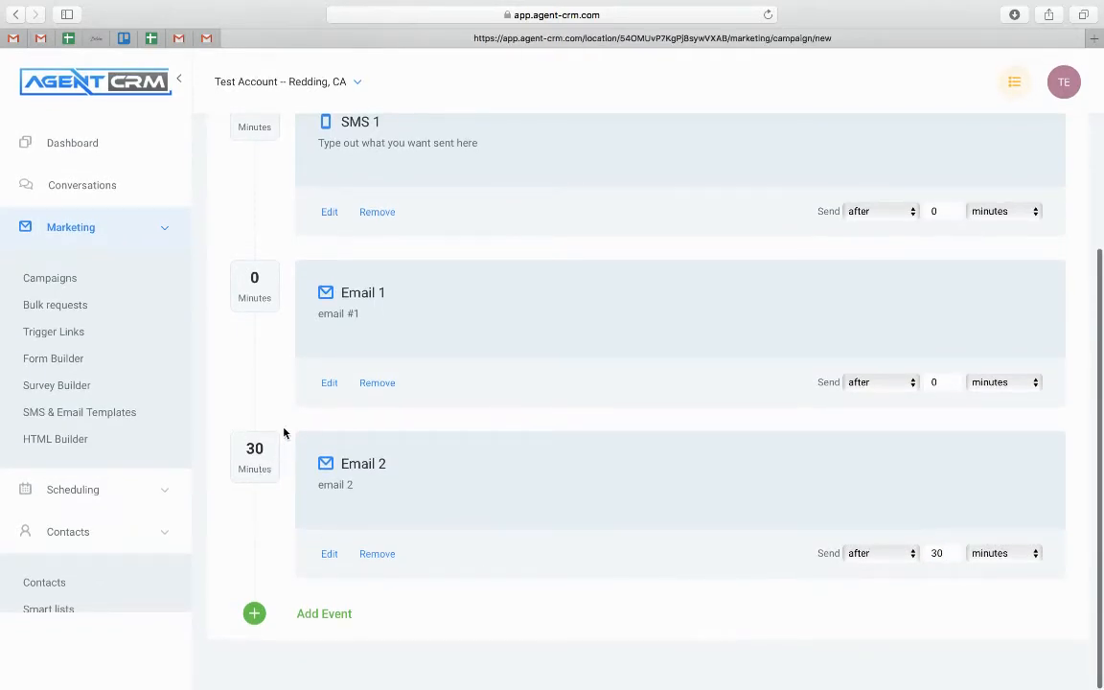
pyautogui.scroll(1, 282, 426)
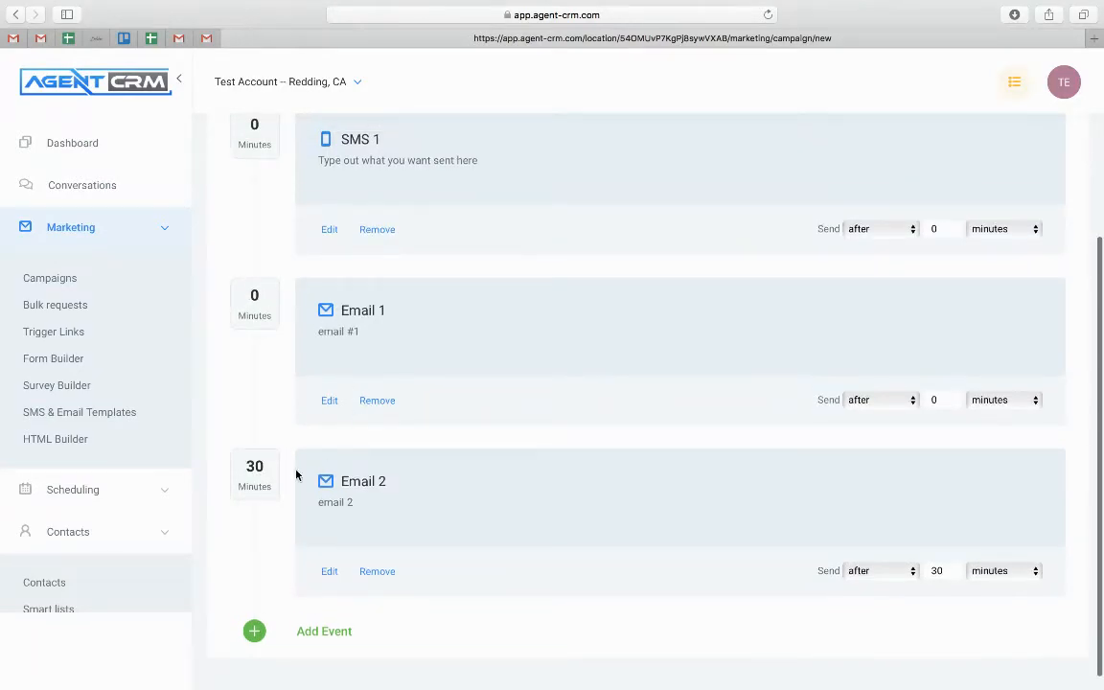
pyautogui.scroll(-1, 458, 514)
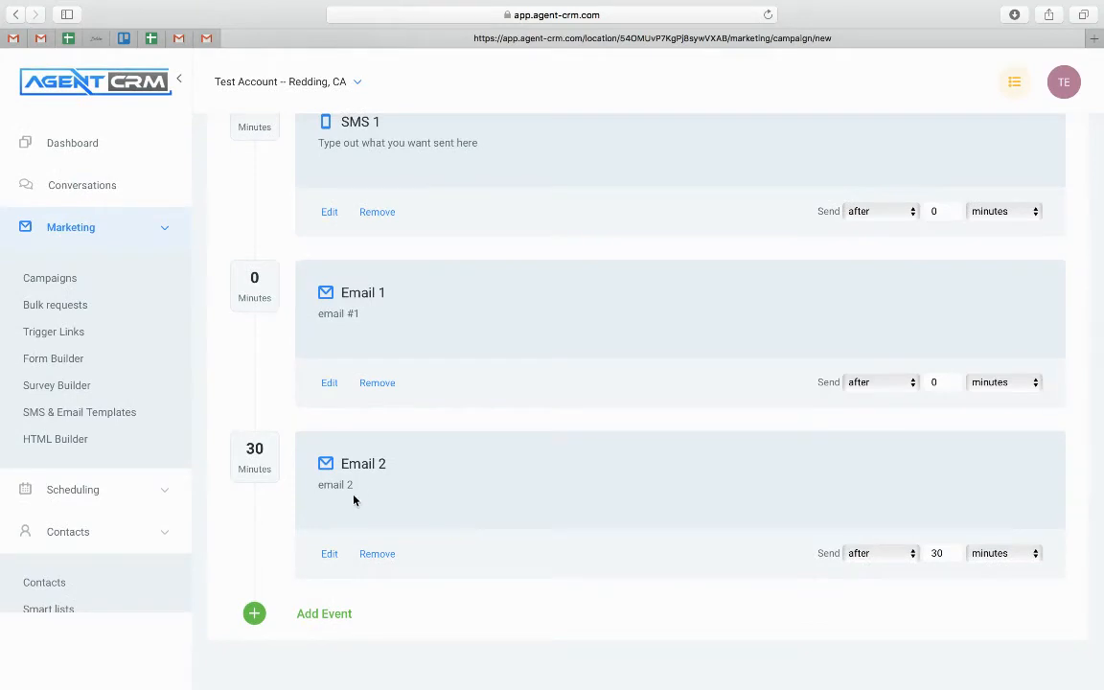
# Add and save an SMS event reading 'text number 2'
pyautogui.click(328, 617)
pyautogui.click(460, 180)
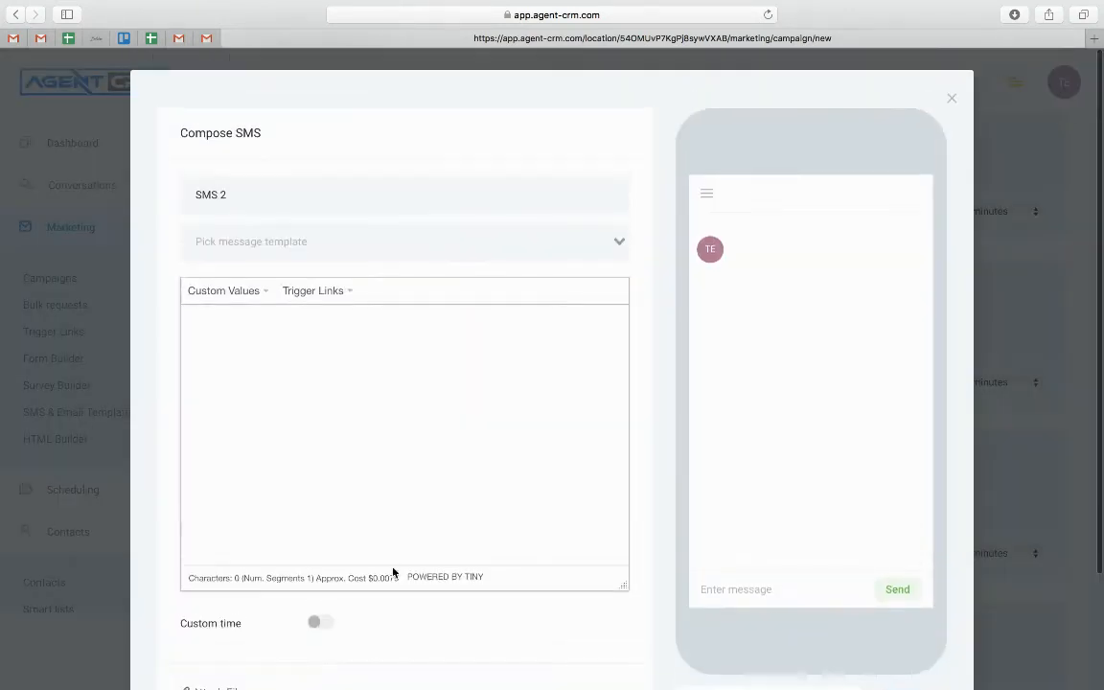
pyautogui.click(363, 351)
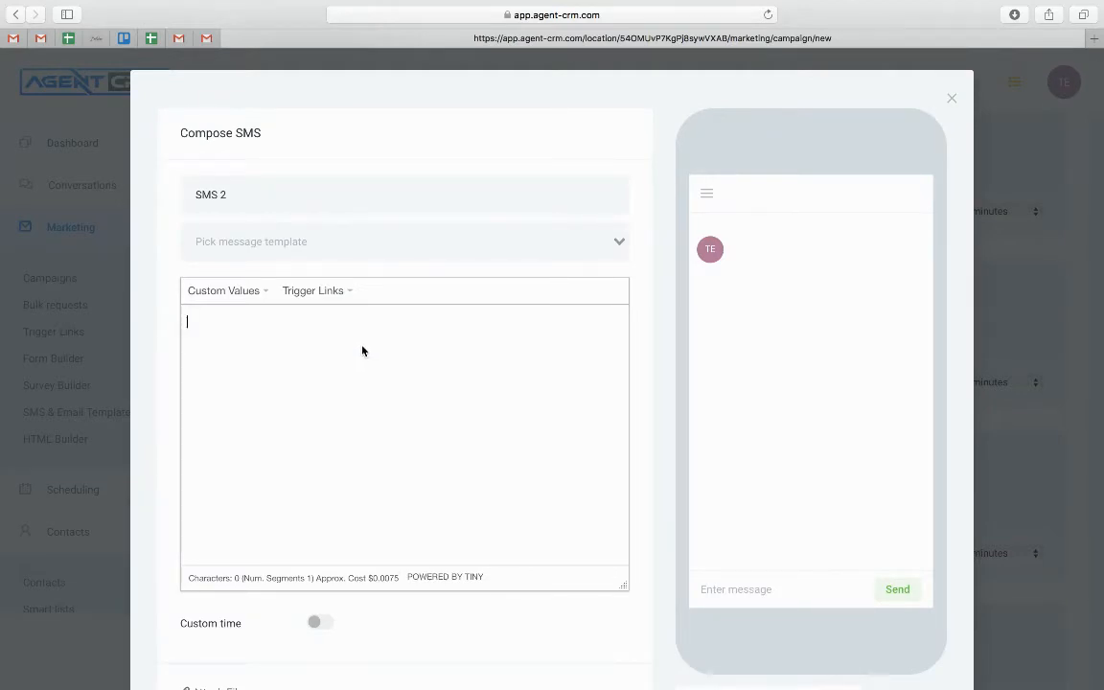
pyautogui.write('test')
pyautogui.press('BackSpace')
pyautogui.press('BackSpace')
pyautogui.write('xt ')
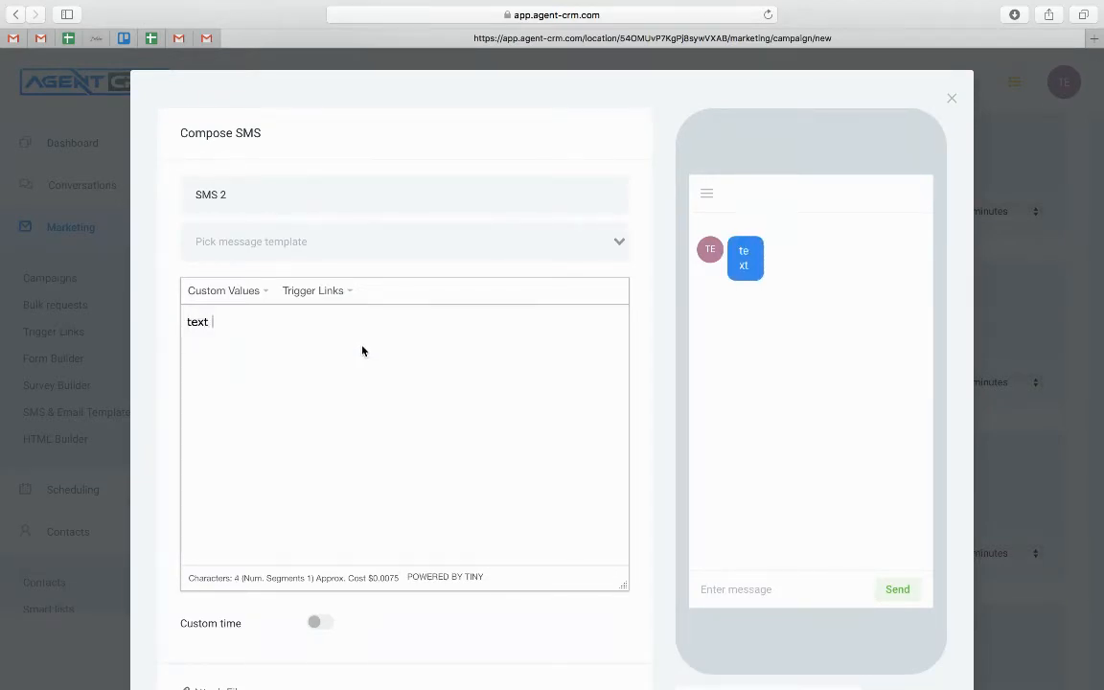
pyautogui.write('number 2')
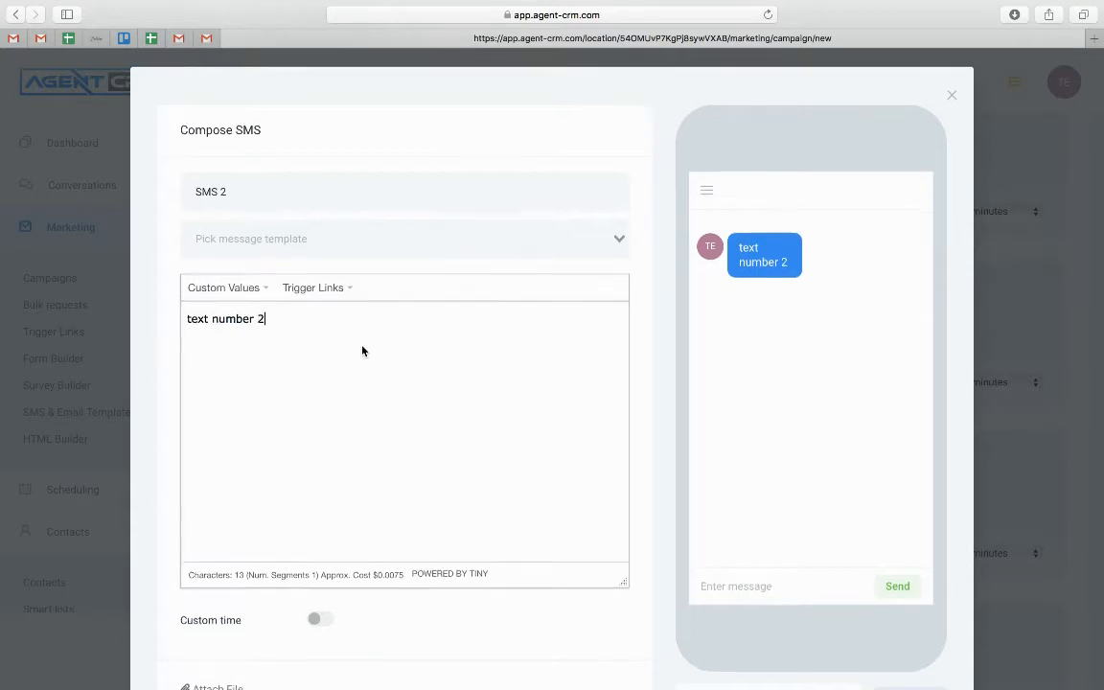
pyautogui.scroll(-3, 362, 351)
pyautogui.click(597, 578)
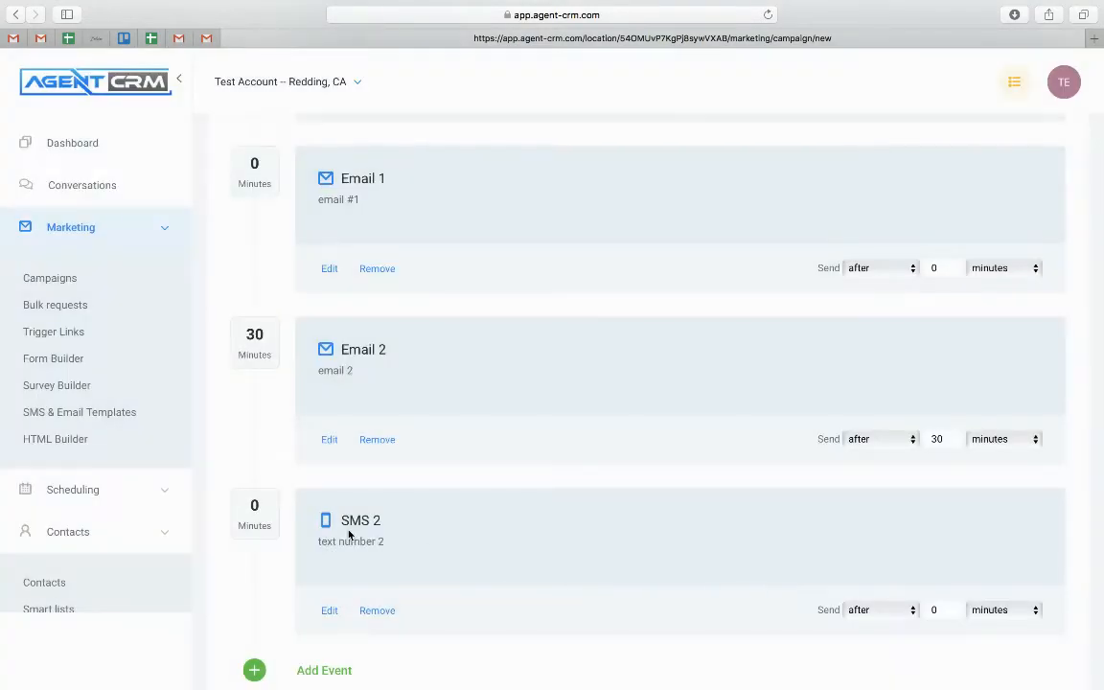
pyautogui.scroll(-2, 348, 533)
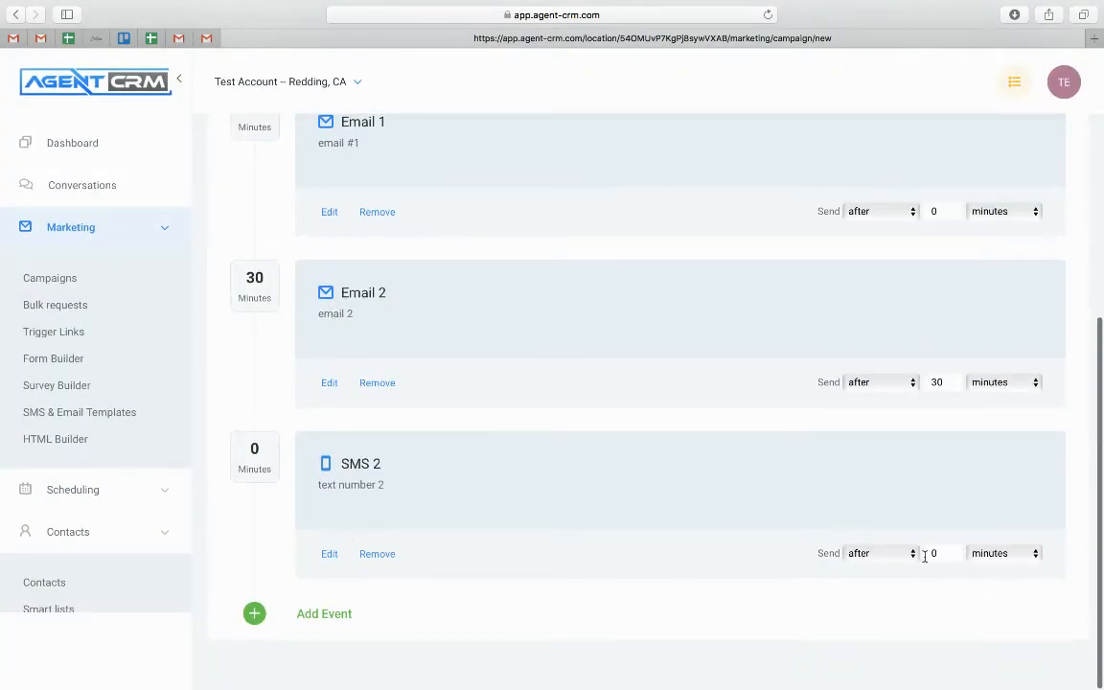
# Set the SMS 2 Send after delay to 1 hour
pyautogui.write('1')
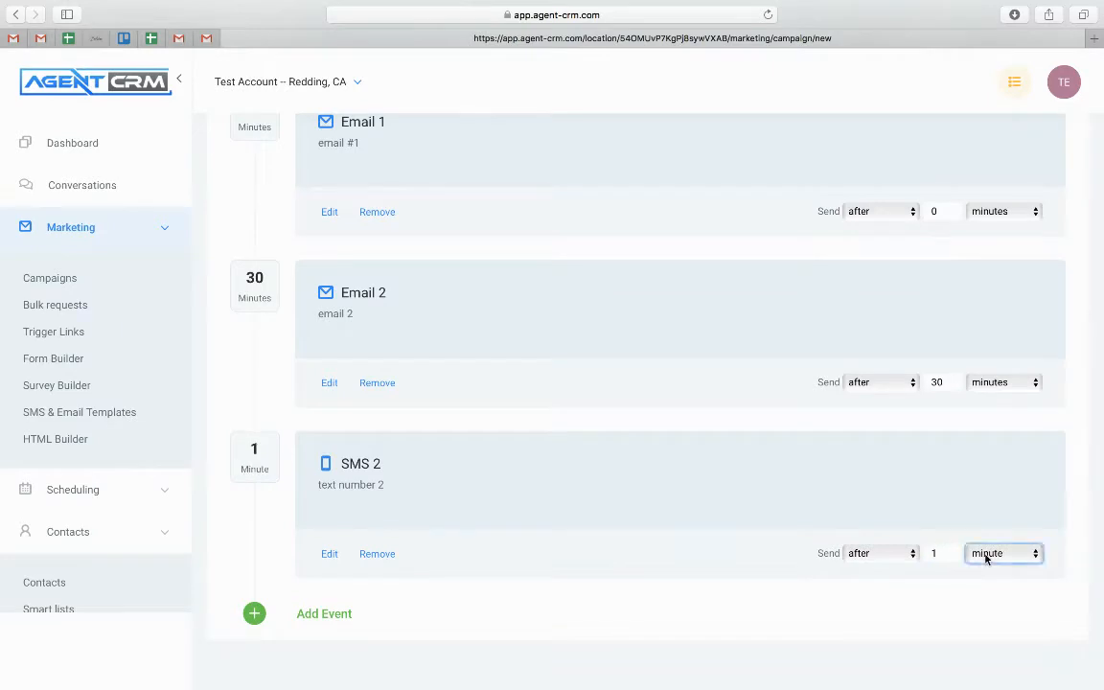
pyautogui.click(994, 555)
pyautogui.click(985, 574)
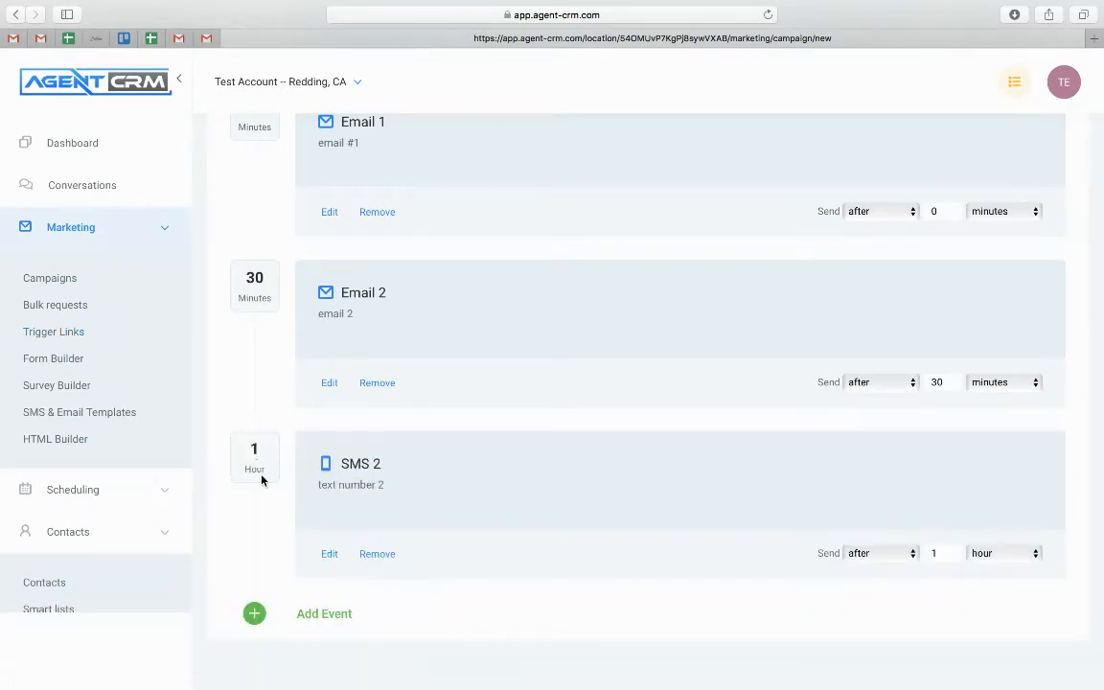
pyautogui.scroll(5, 257, 288)
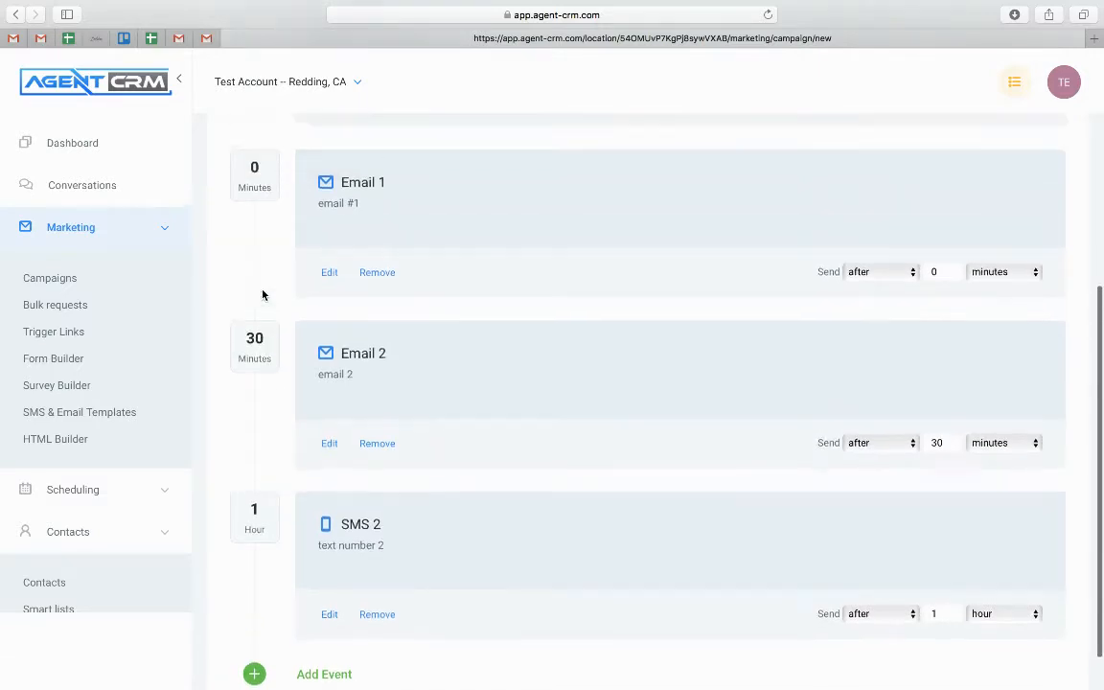
pyautogui.scroll(-5, 257, 201)
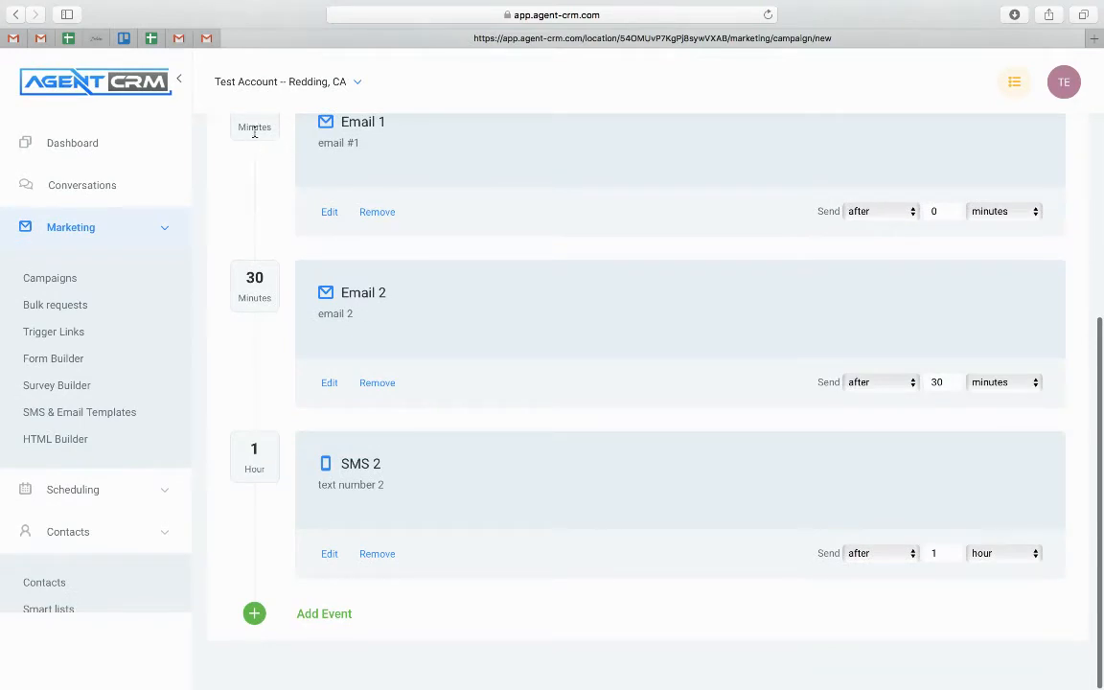
pyautogui.scroll(1, 271, 455)
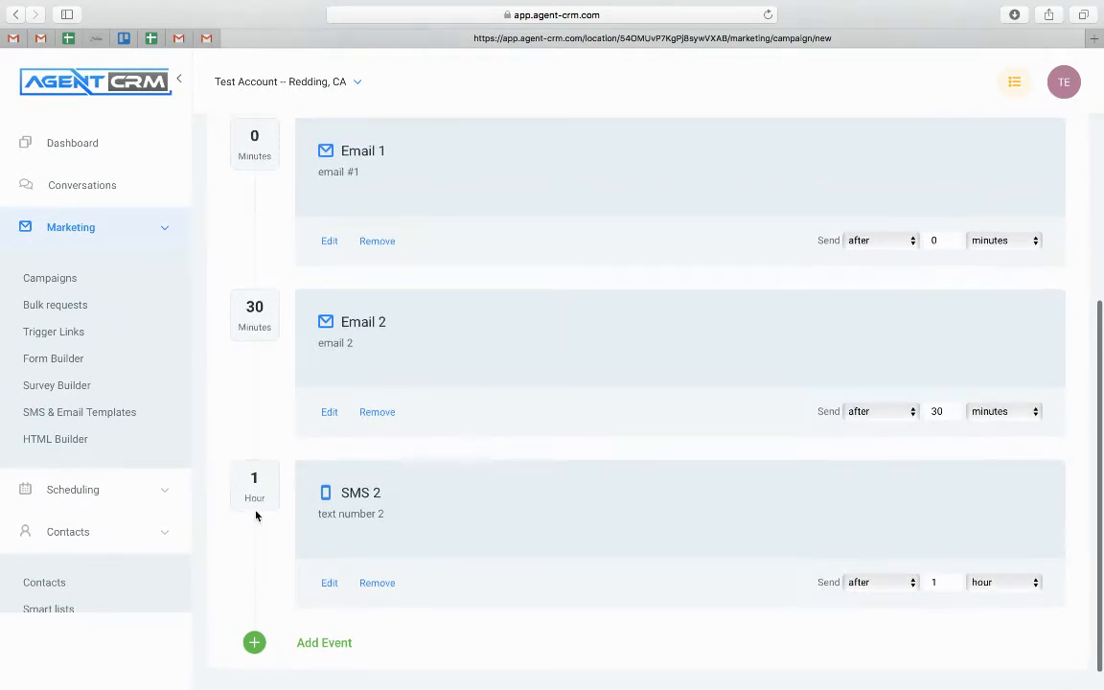
pyautogui.scroll(3, 249, 467)
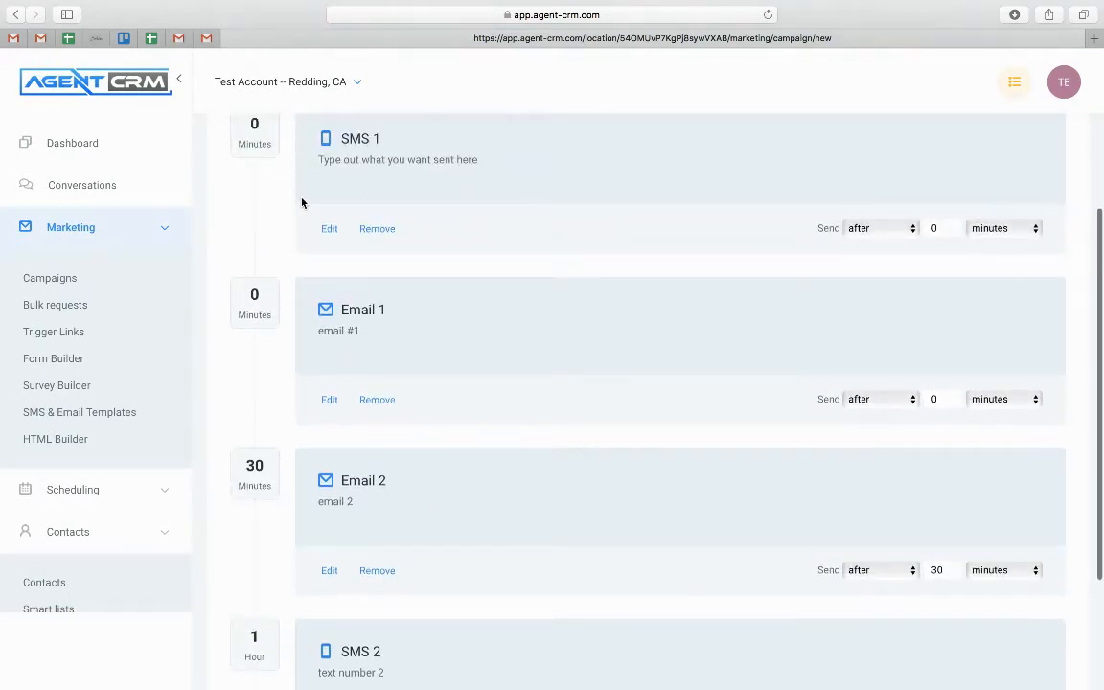
pyautogui.scroll(-4, 266, 246)
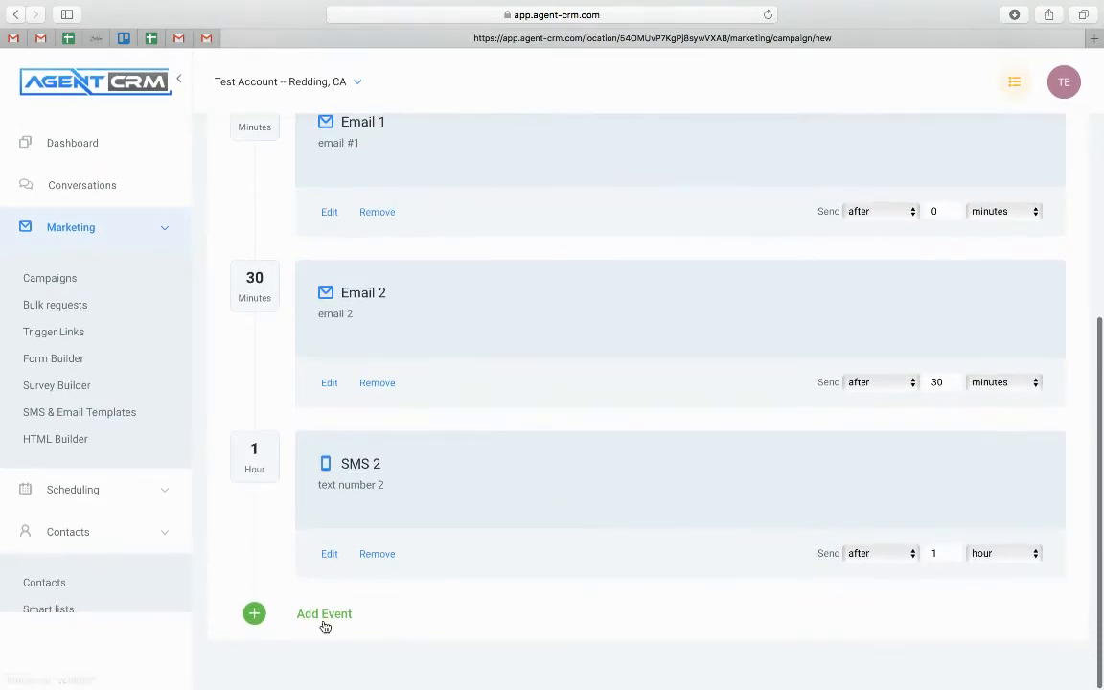
# Add a Voicemail event, cancel the audio file upload, and close the editor empty
pyautogui.click(322, 609)
pyautogui.click(444, 347)
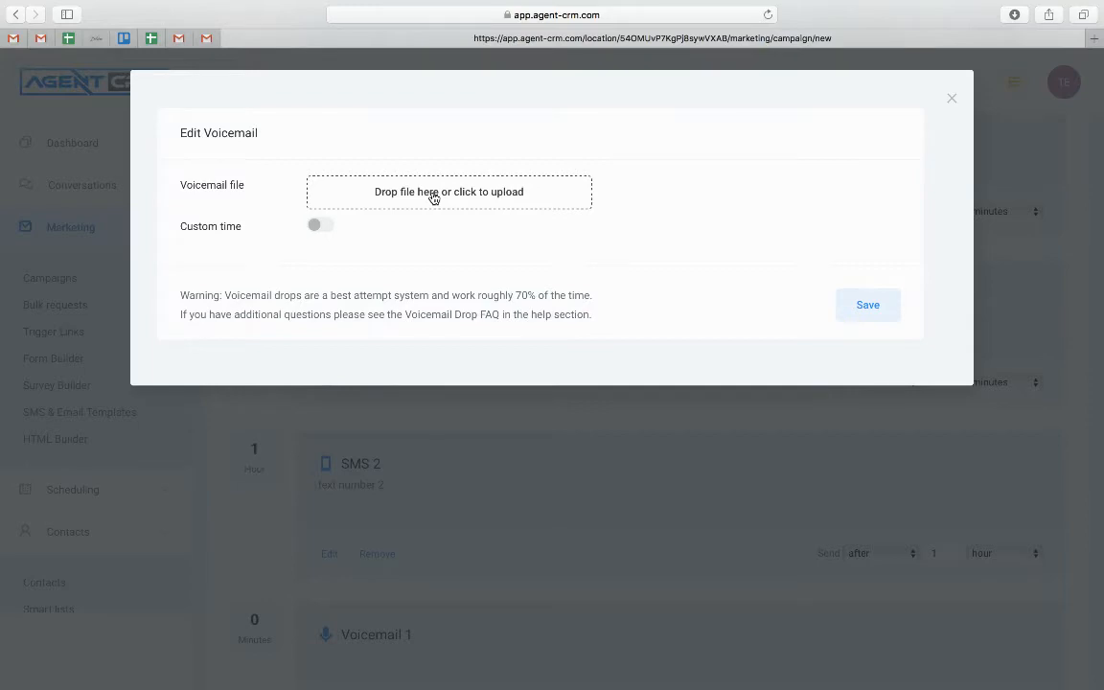
pyautogui.click(433, 198)
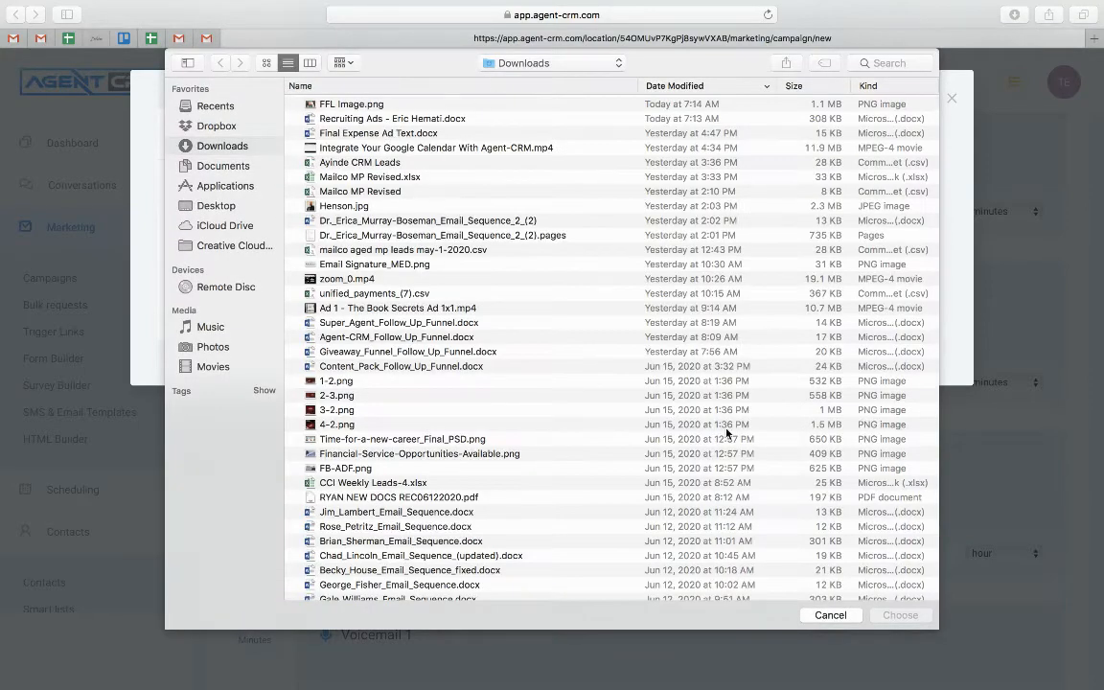
pyautogui.click(827, 615)
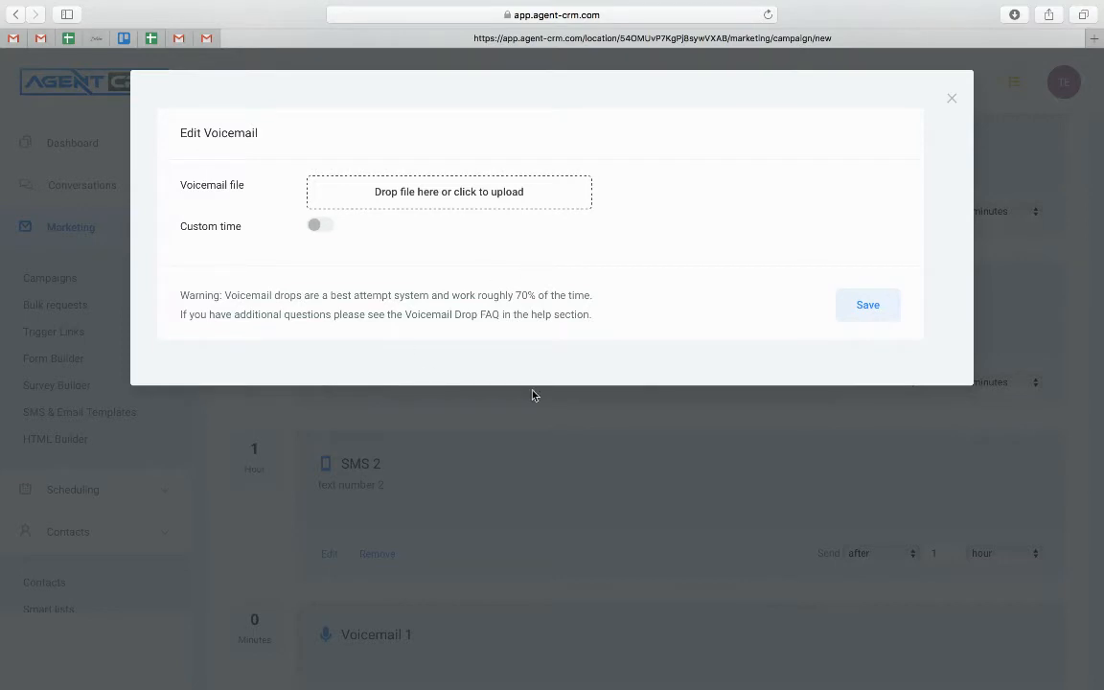
pyautogui.click(952, 98)
pyautogui.scroll(-3, 451, 370)
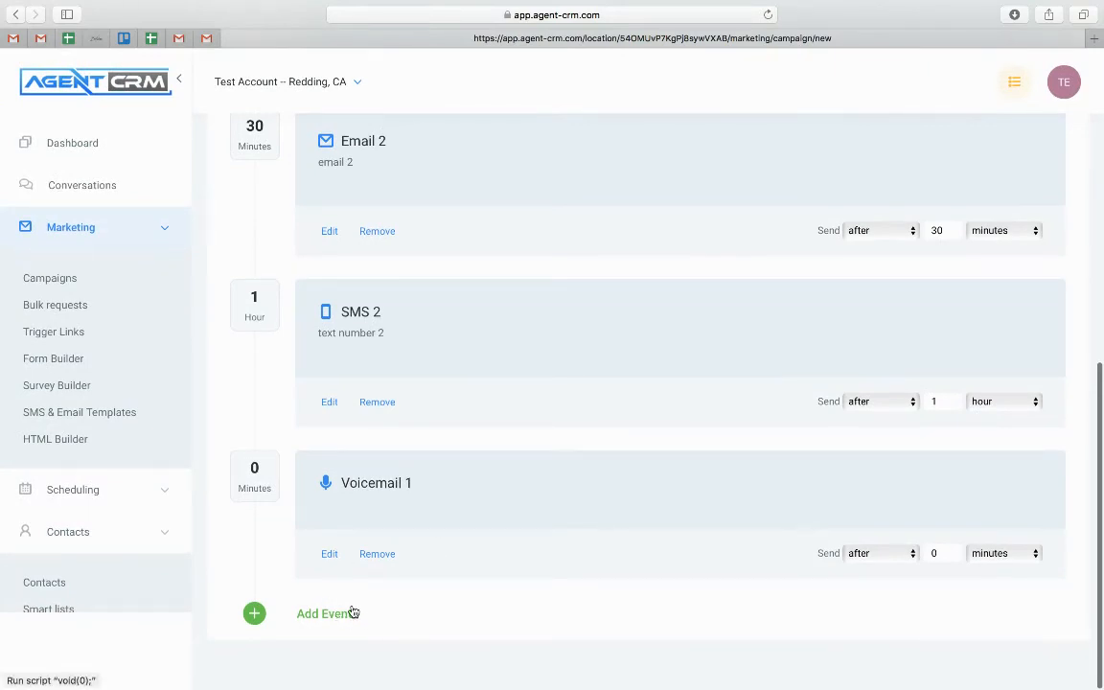
pyautogui.scroll(10, 376, 505)
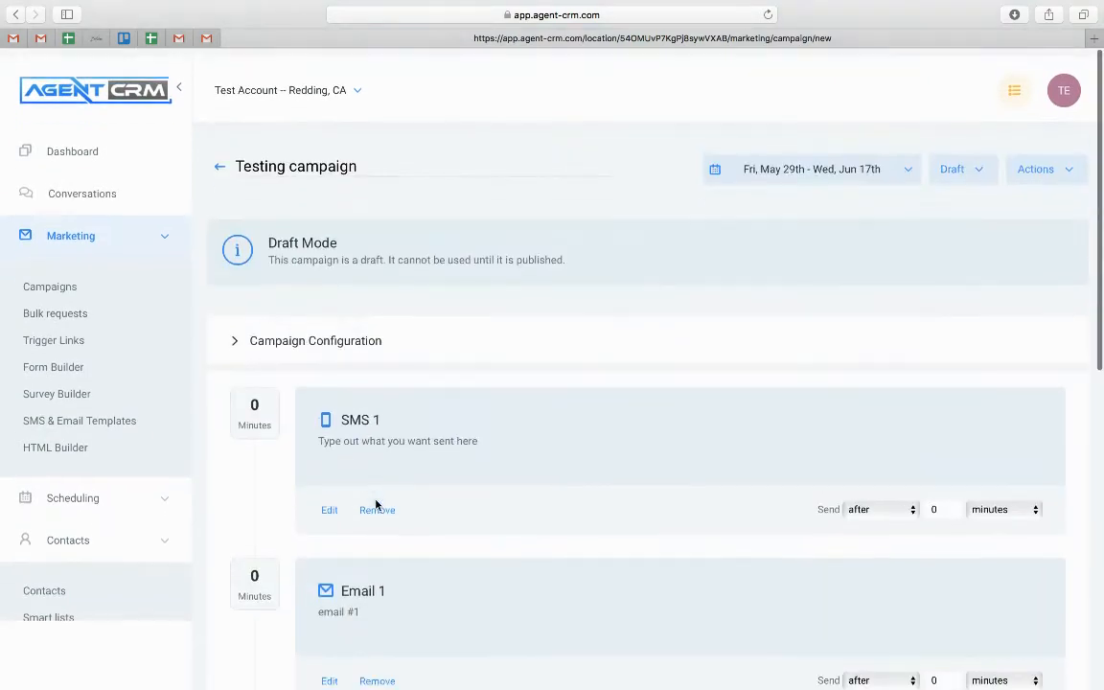
# Change the Testing campaign status from Draft to Published; collapse the Marketing and Contacts sidebar sections
pyautogui.click(978, 163)
pyautogui.click(976, 196)
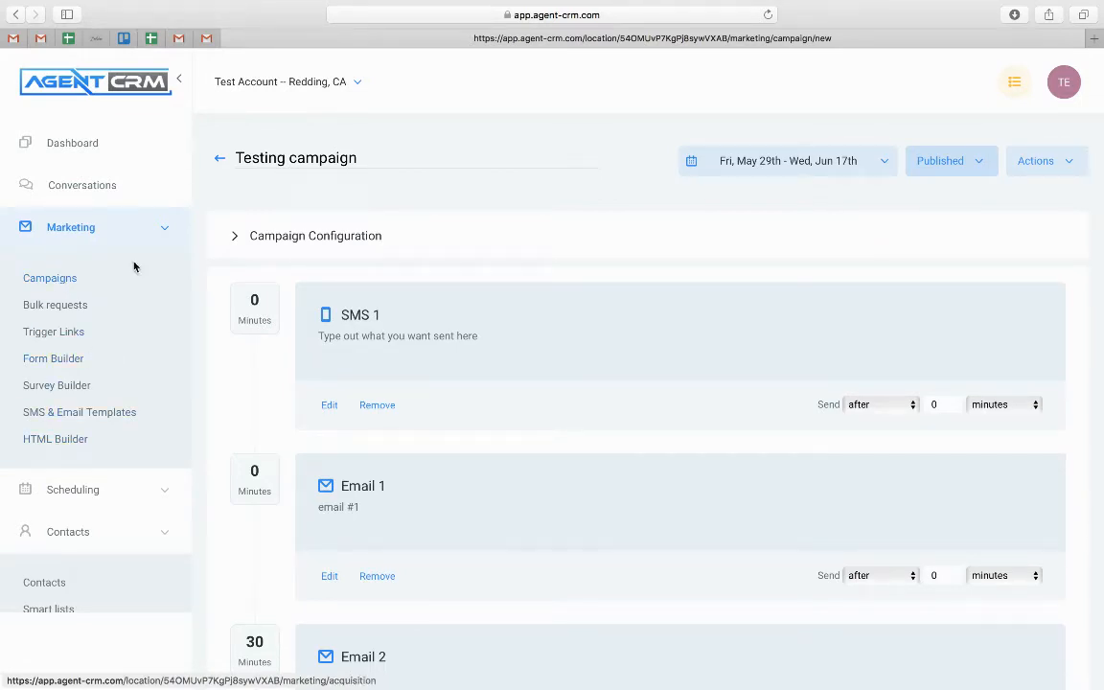
pyautogui.click(146, 229)
pyautogui.click(104, 321)
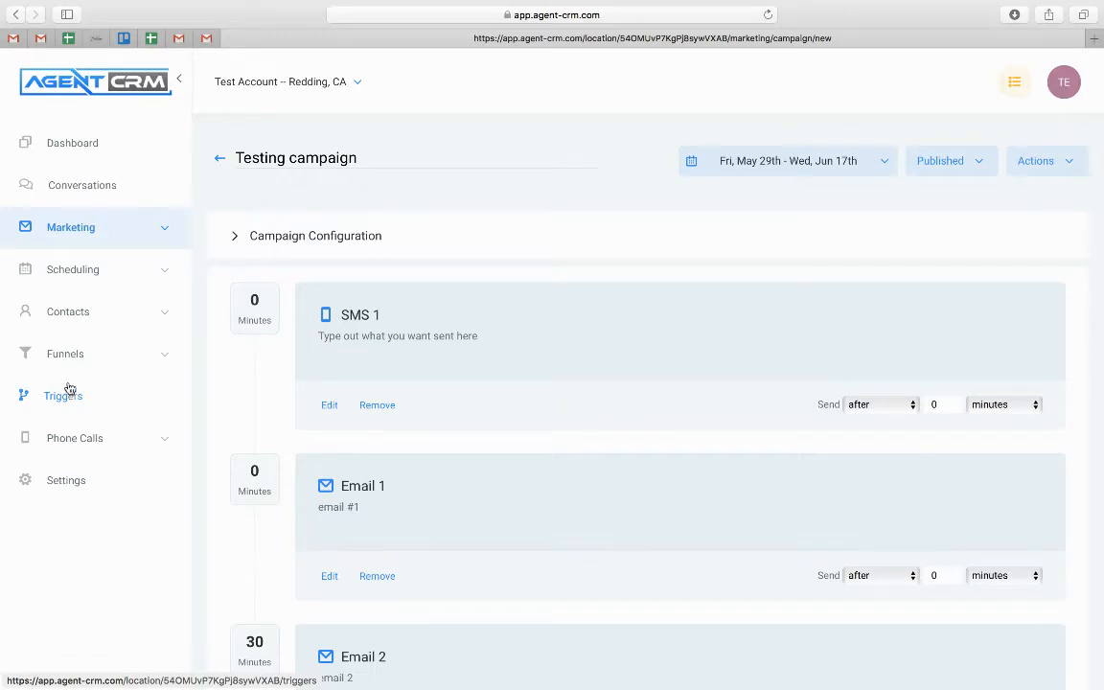
# Create a new basic trigger rule named 'Trigger 1'
pyautogui.click(63, 396)
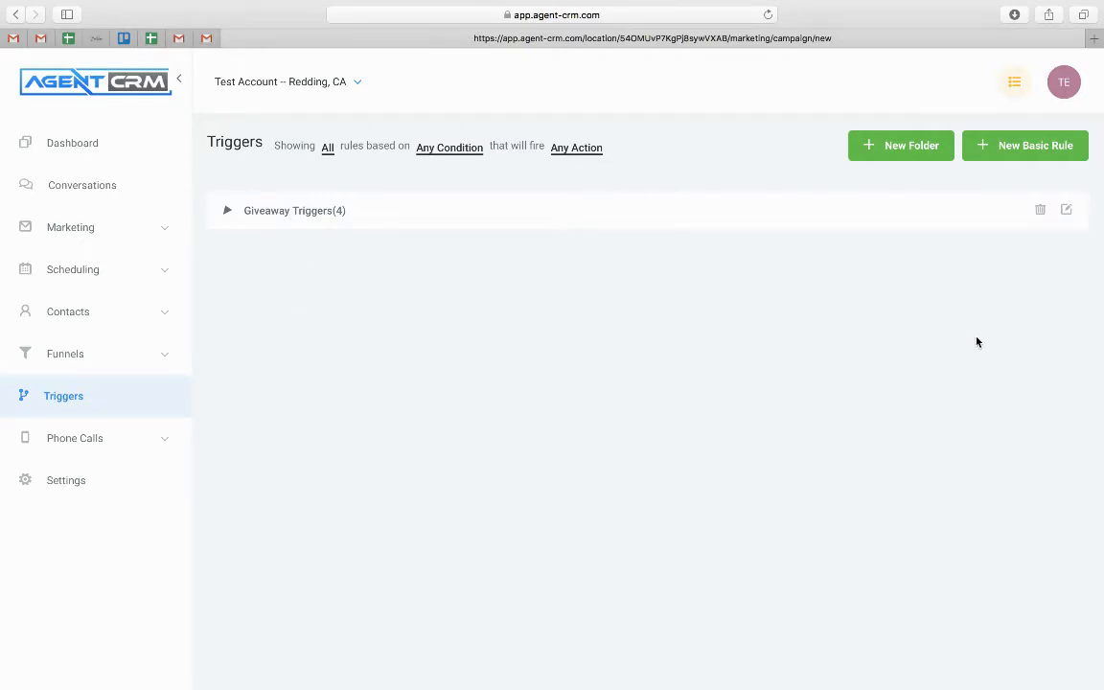
pyautogui.click(1036, 151)
pyautogui.click(495, 196)
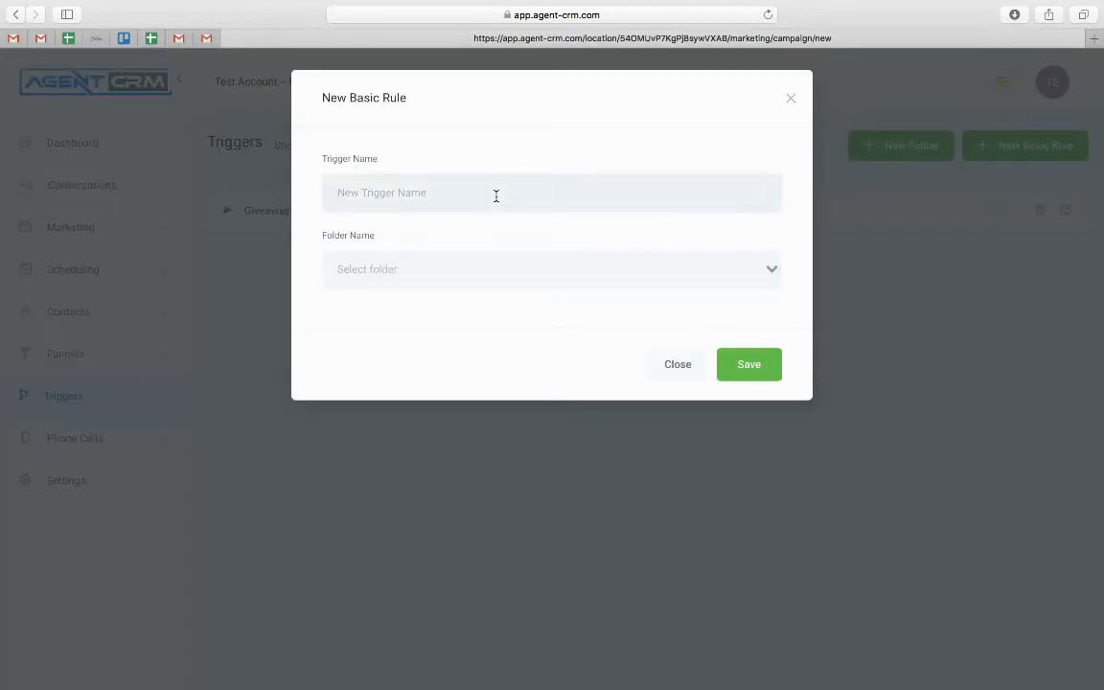
pyautogui.write('Trigger 1')
pyautogui.click(762, 365)
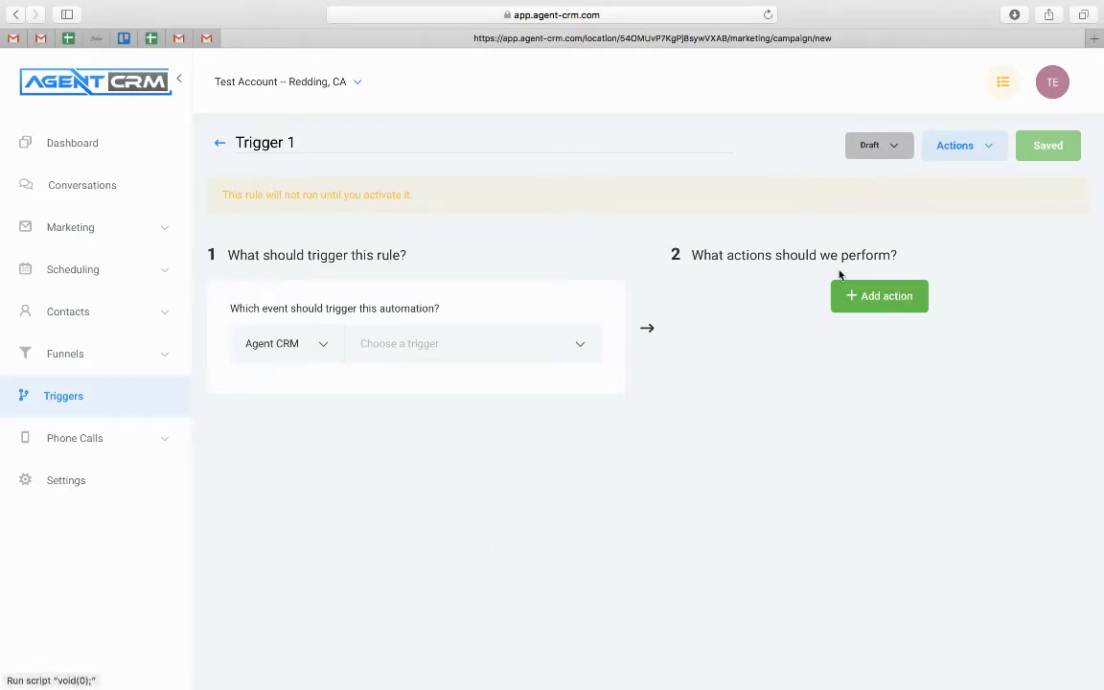
# Make the rule fire on Form submitted, filtered to the Landing Page form, and add an empty action
pyautogui.scroll(-2, 336, 339)
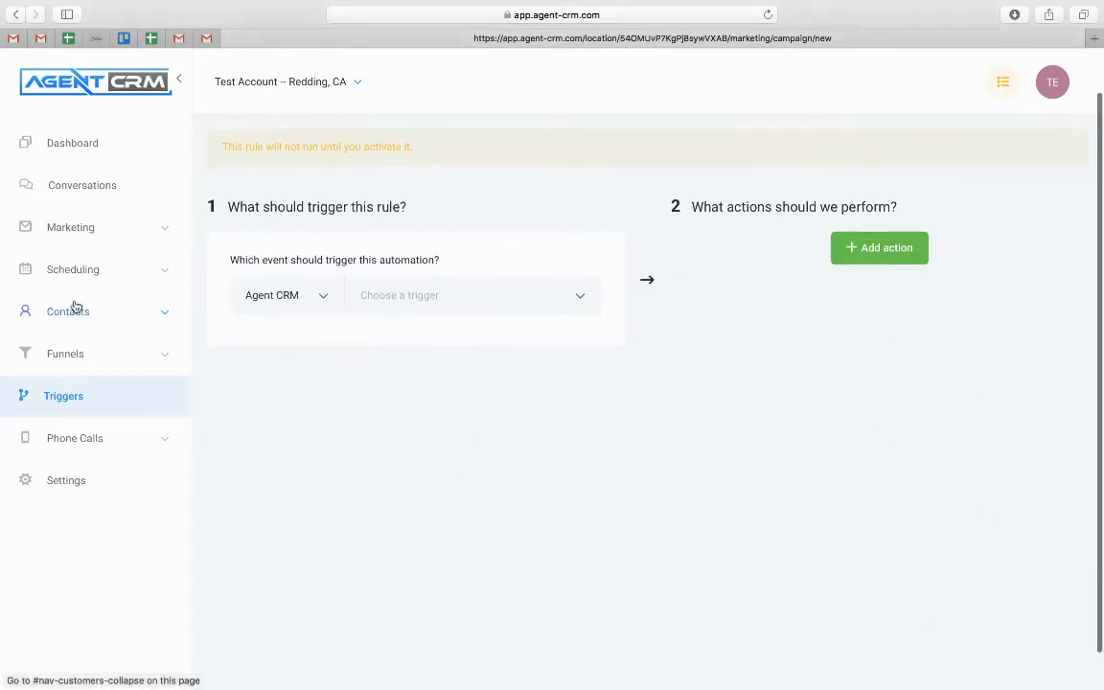
pyautogui.click(533, 301)
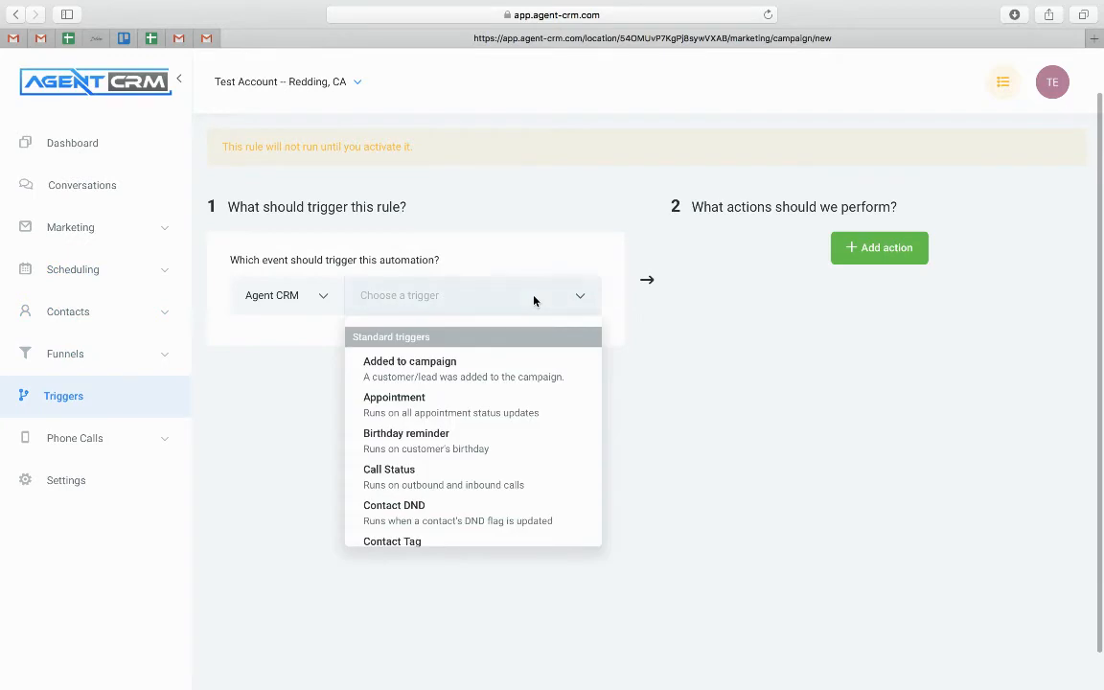
pyautogui.scroll(-5, 417, 456)
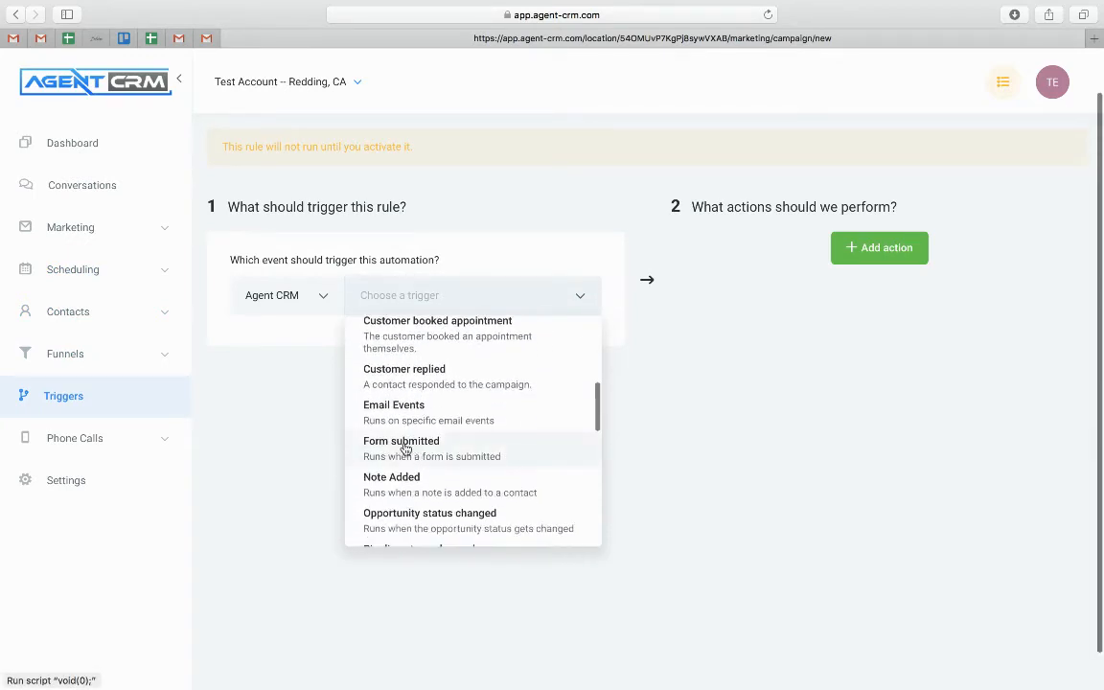
pyautogui.click(416, 459)
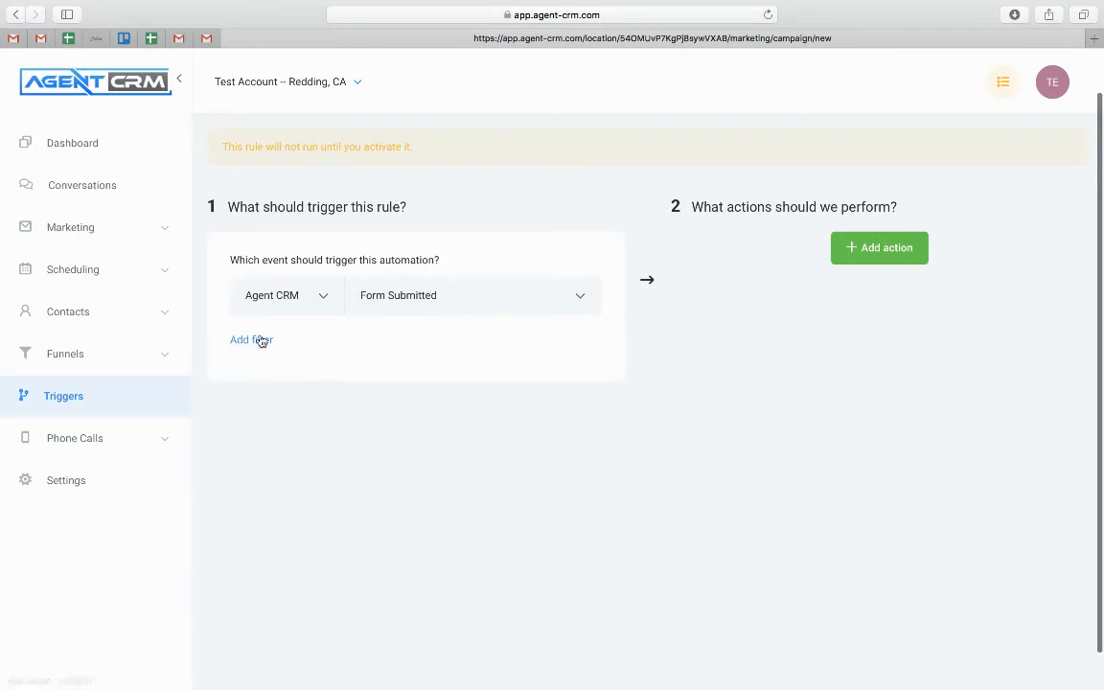
pyautogui.click(255, 340)
pyautogui.click(275, 375)
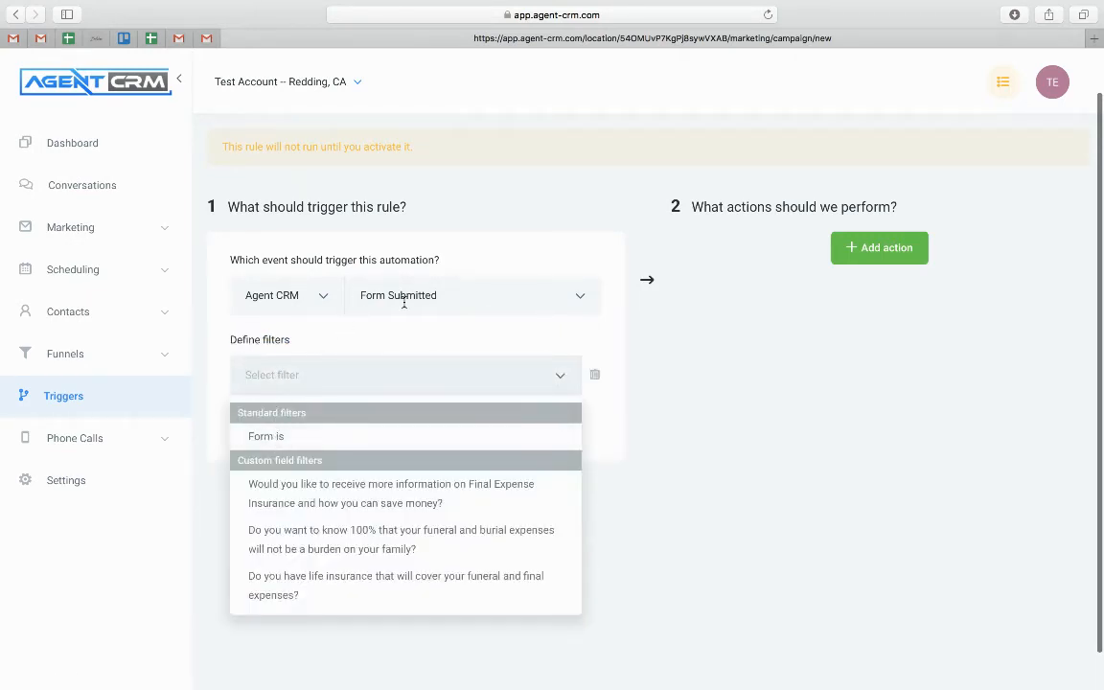
pyautogui.click(261, 438)
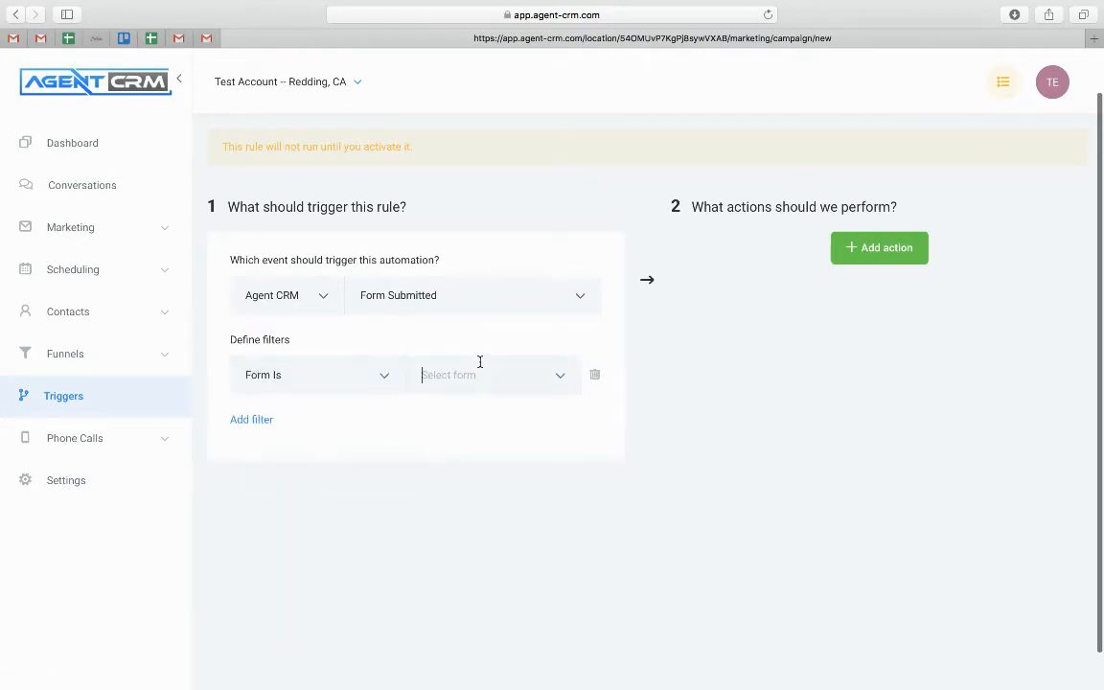
pyautogui.click(462, 416)
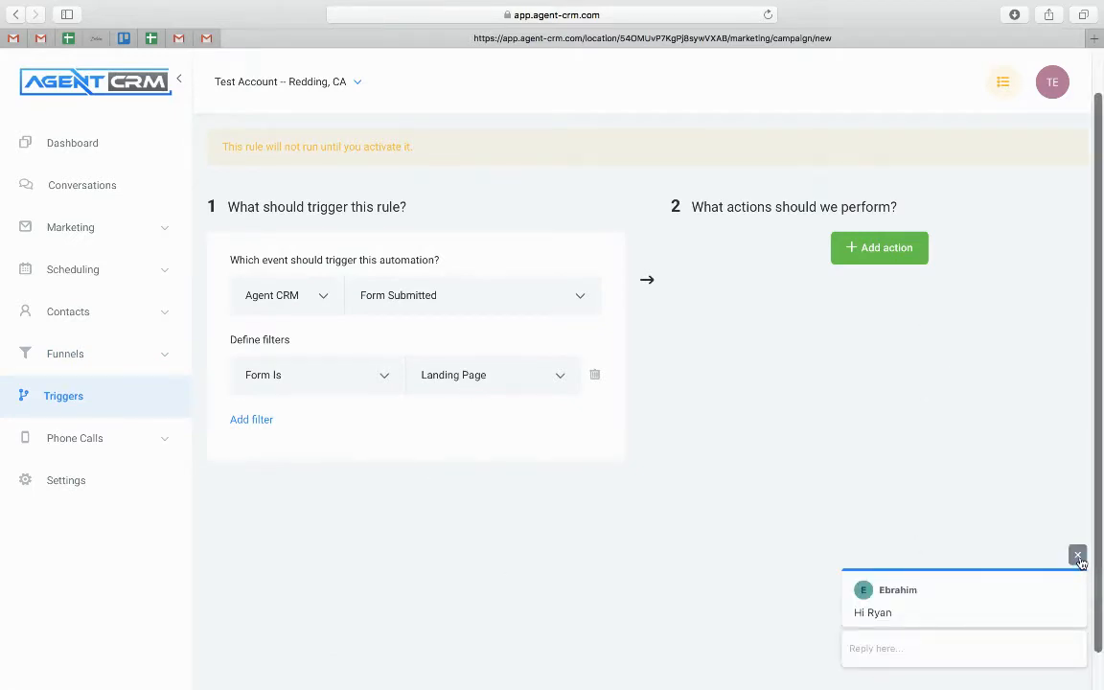
pyautogui.click(1078, 558)
pyautogui.click(886, 249)
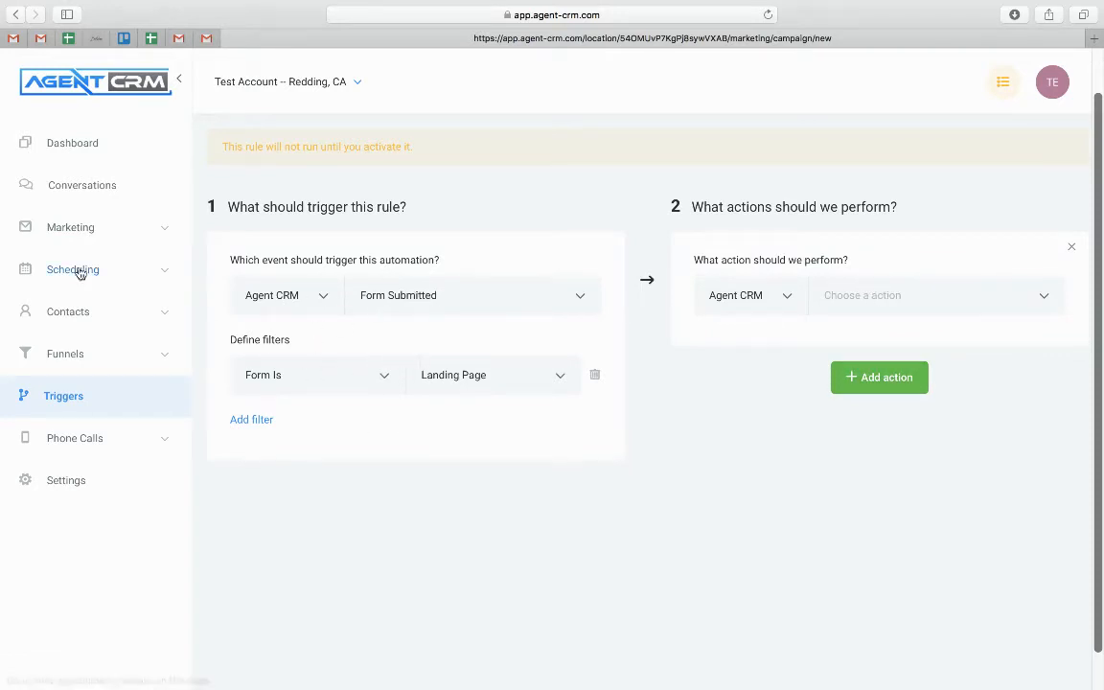
# Set the action to Add To Campaign targeting the Testing campaign
pyautogui.click(900, 295)
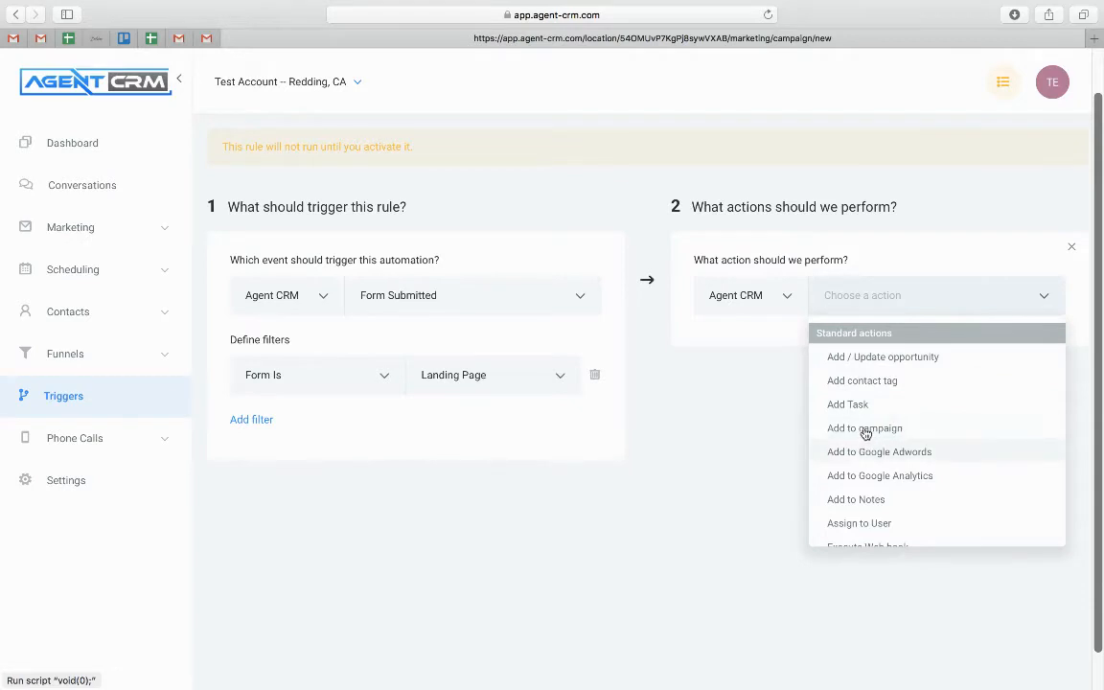
pyautogui.scroll(-5, 866, 434)
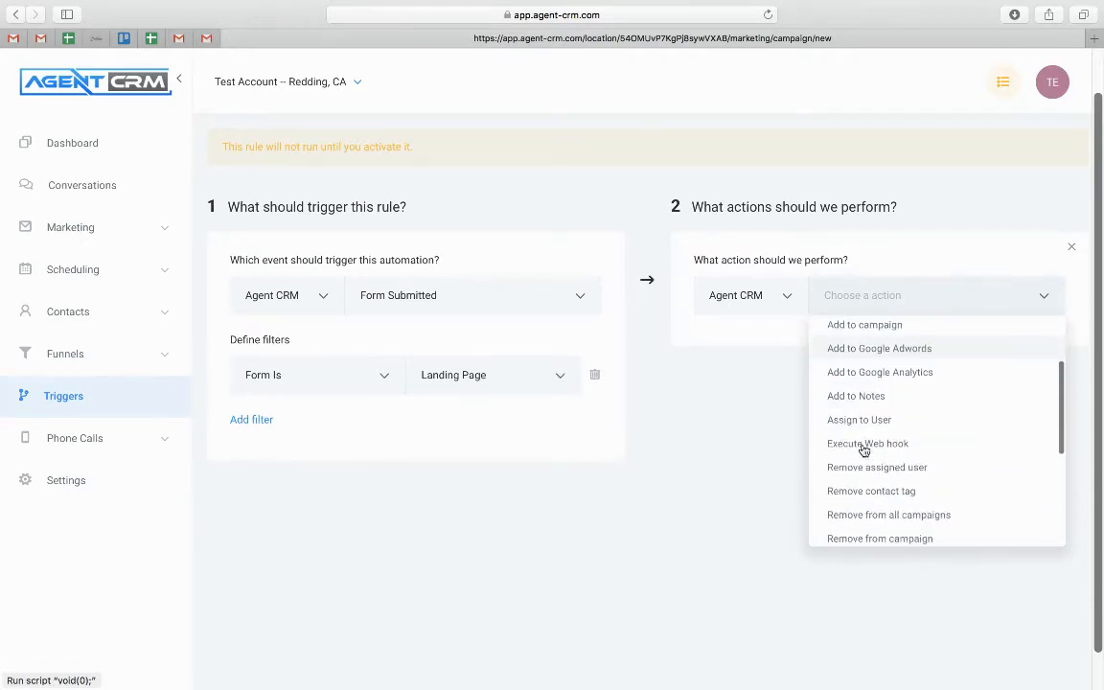
pyautogui.scroll(-6, 863, 450)
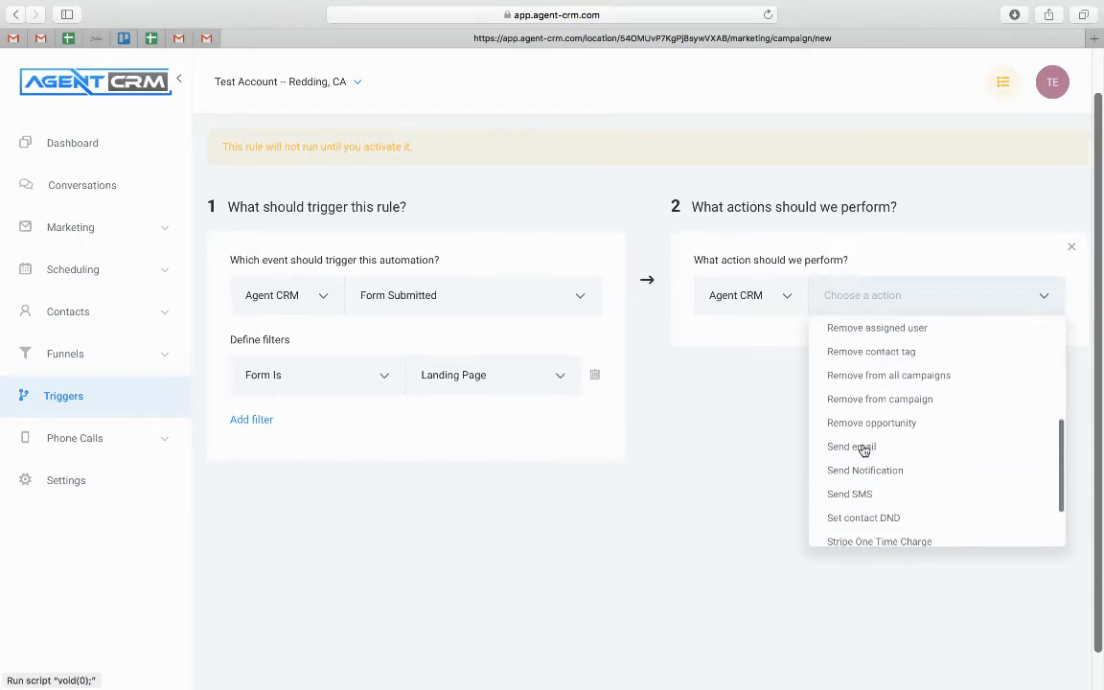
pyautogui.scroll(-3, 858, 493)
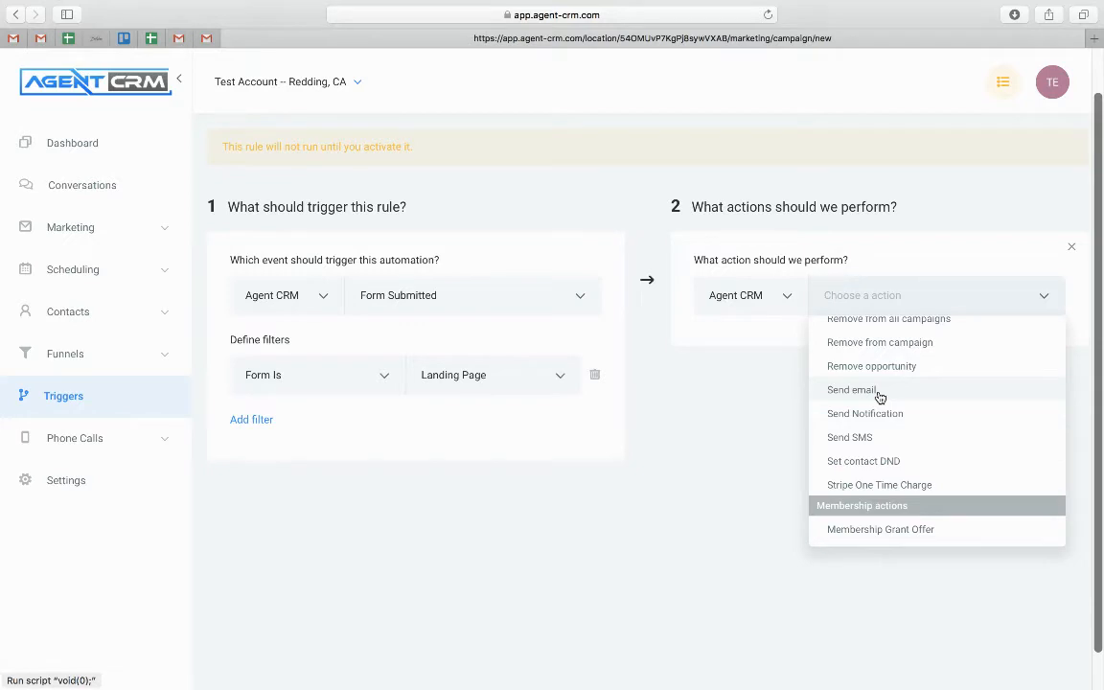
pyautogui.scroll(-1, 881, 397)
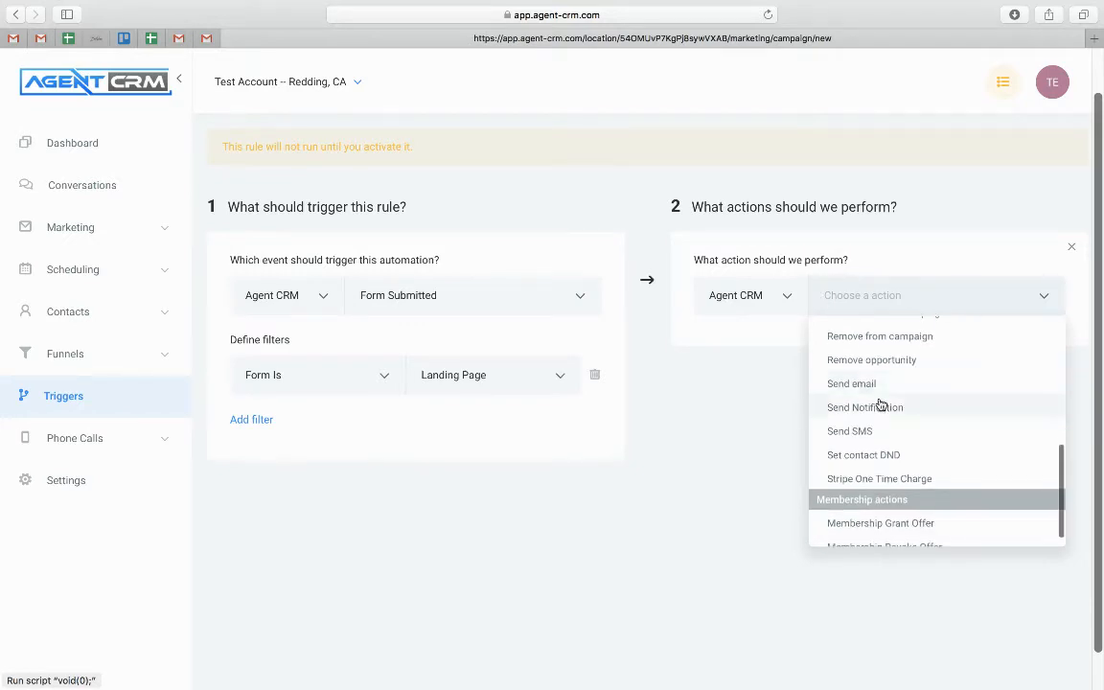
pyautogui.scroll(-1, 880, 399)
pyautogui.scroll(3, 881, 402)
pyautogui.scroll(6, 881, 405)
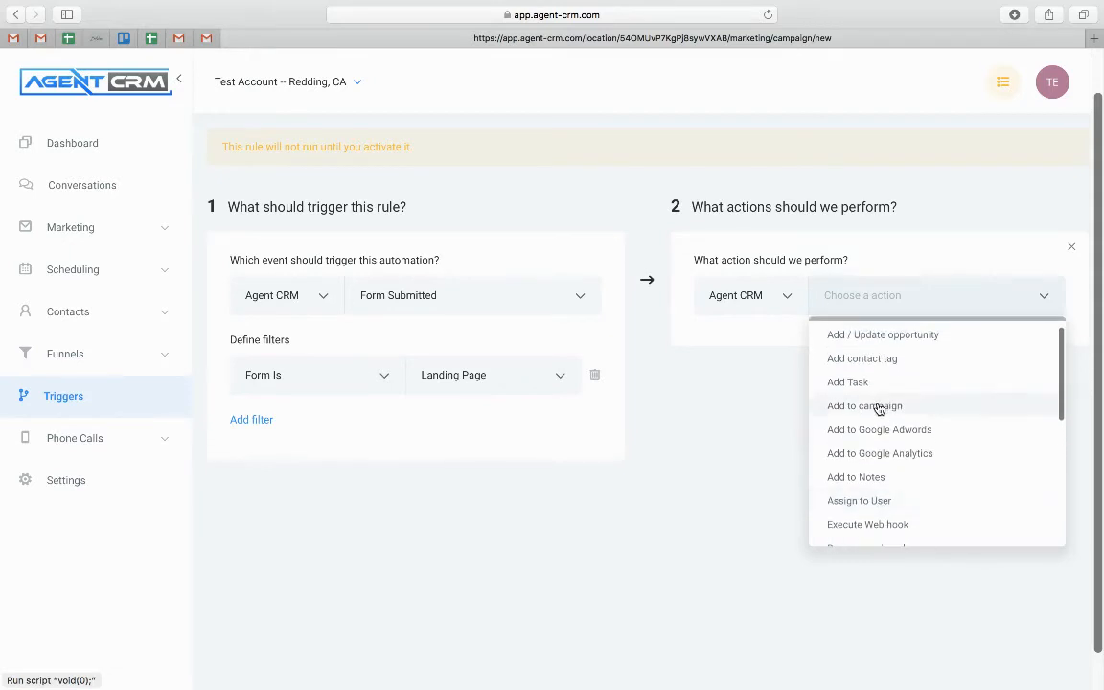
pyautogui.click(881, 405)
pyautogui.click(788, 354)
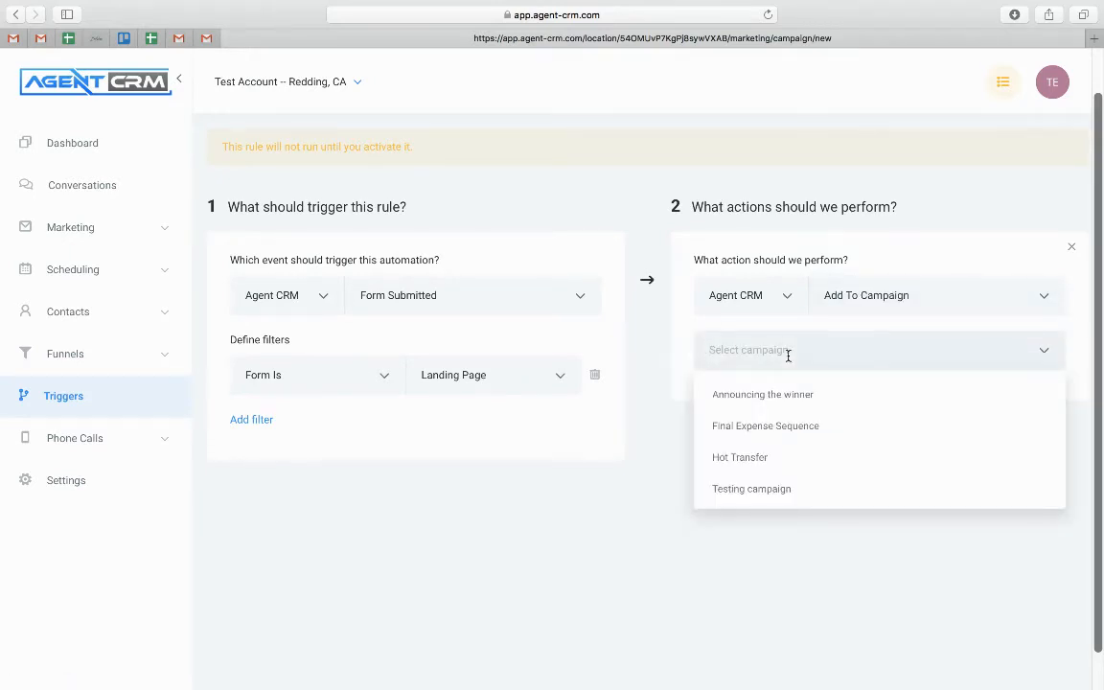
pyautogui.click(760, 498)
# Switch the rule status from Draft to Active and save it
pyautogui.scroll(3, 709, 525)
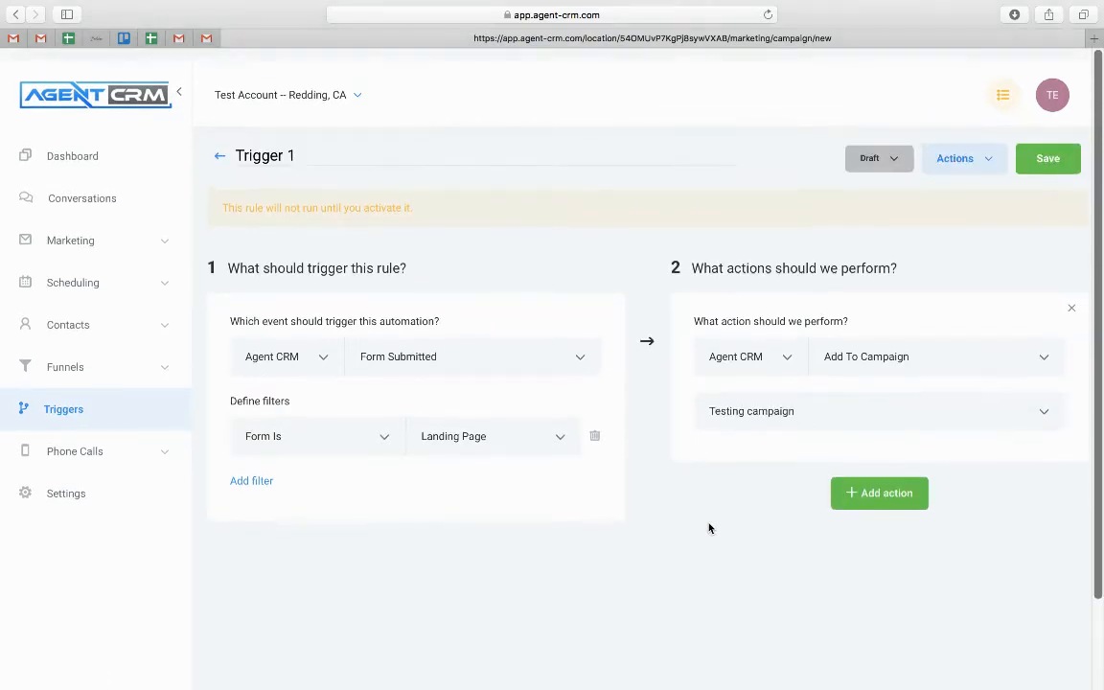
pyautogui.click(889, 146)
pyautogui.click(890, 179)
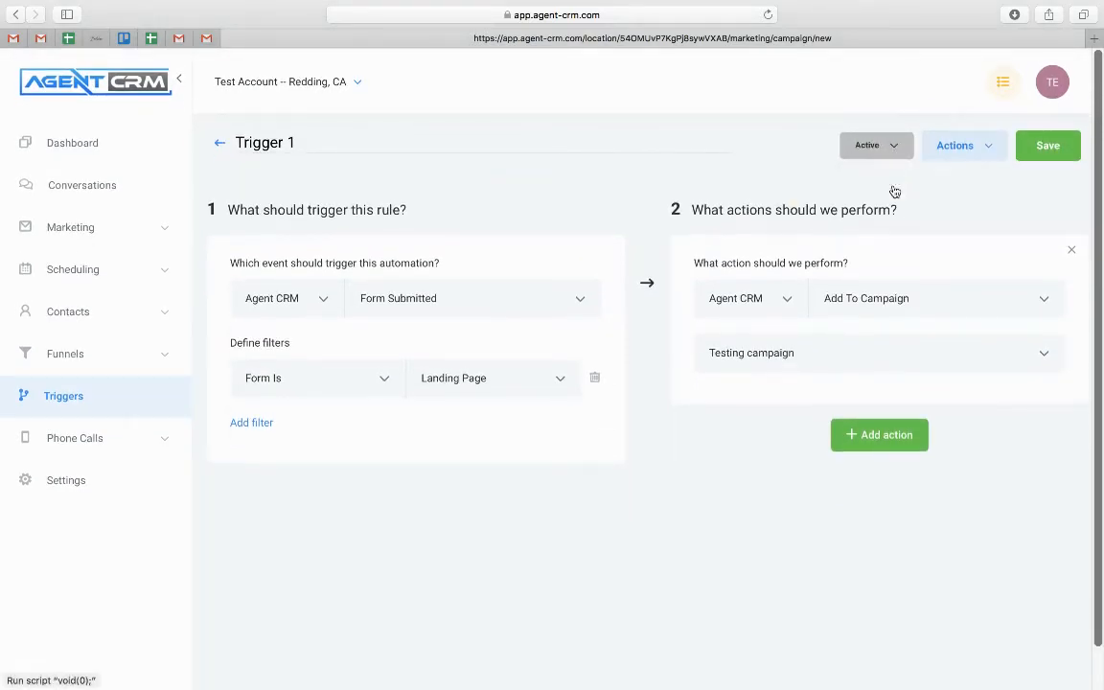
pyautogui.click(1048, 145)
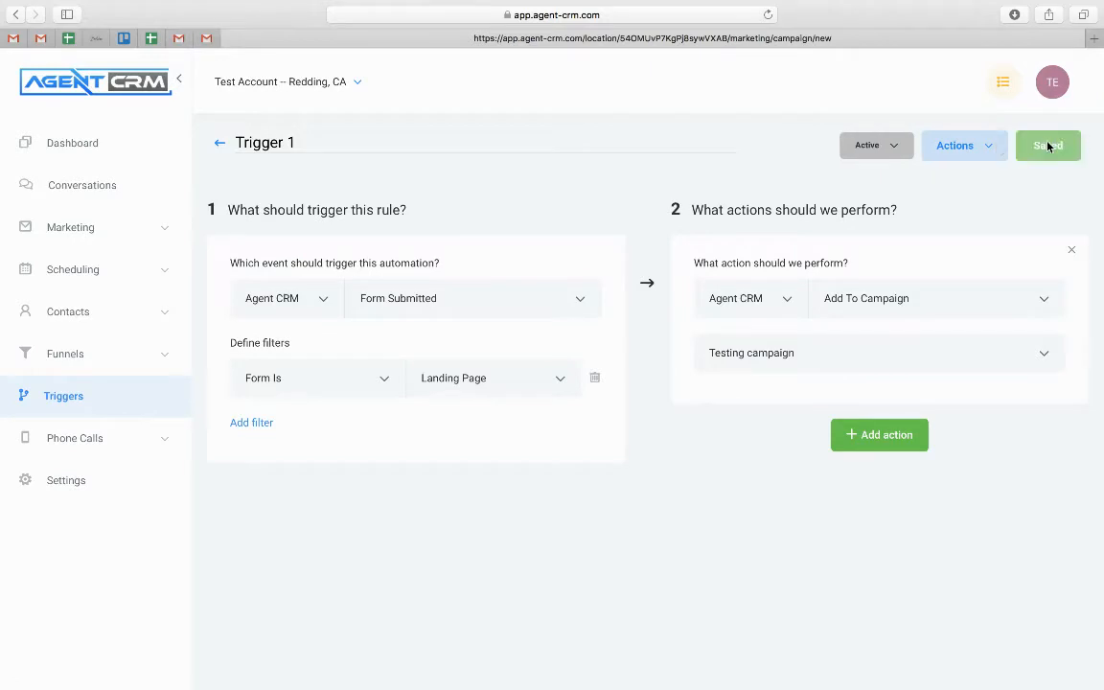
# Add a second Add Contact Tag action with tag 'life insurance lead', save, and return to Triggers
pyautogui.click(867, 431)
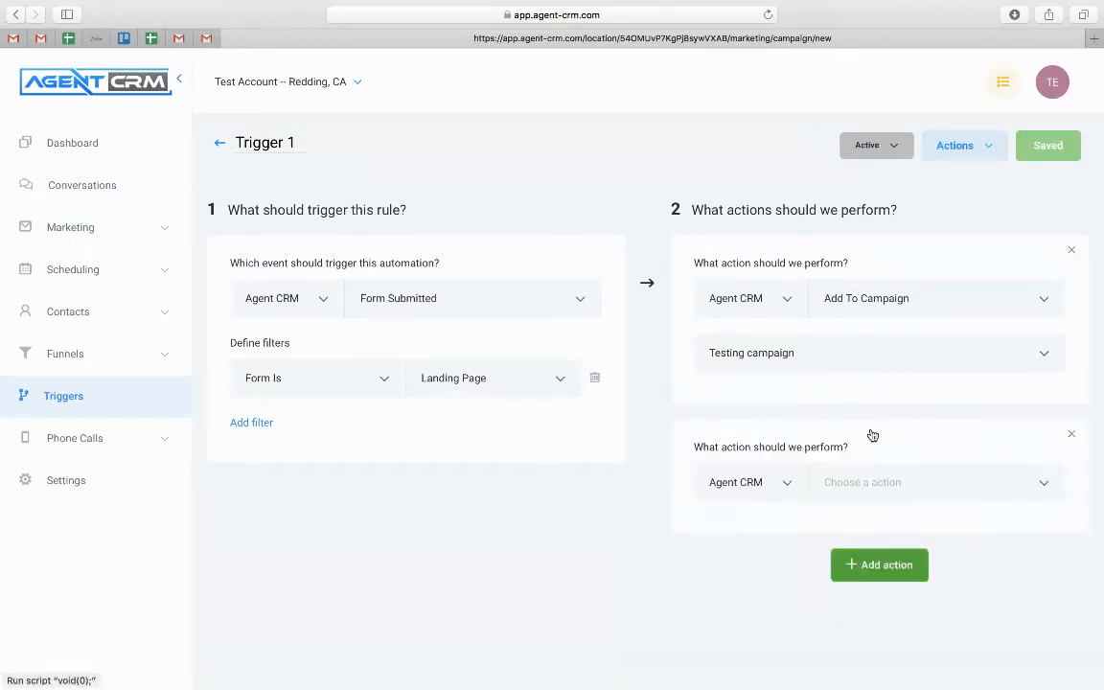
pyautogui.click(848, 481)
pyautogui.scroll(-5, 863, 348)
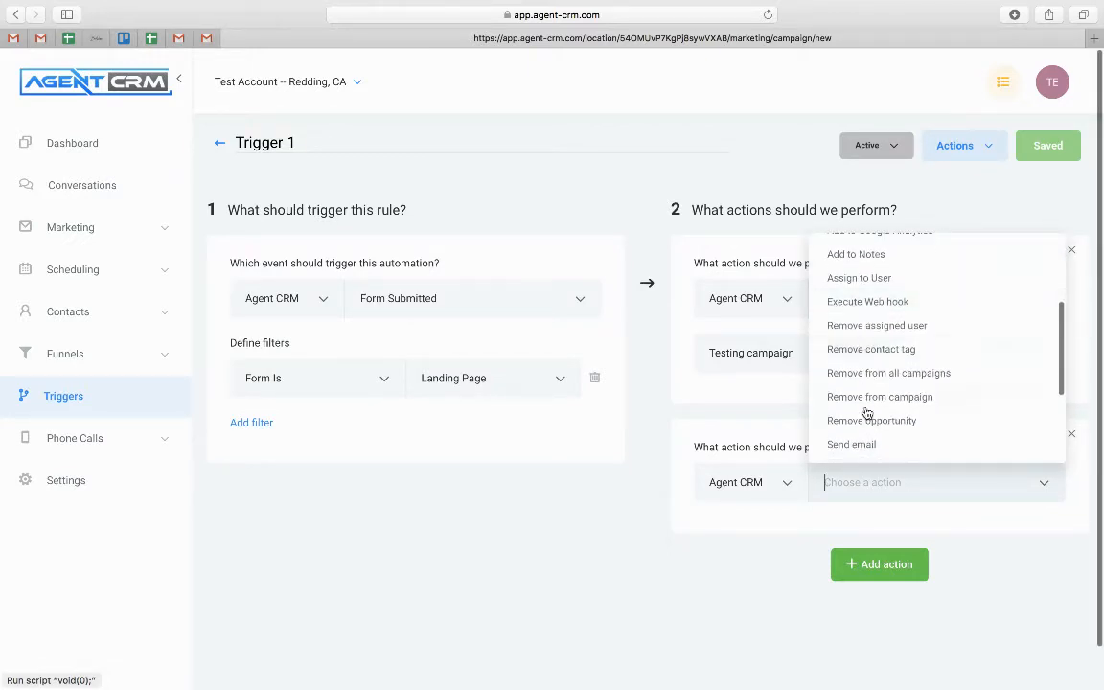
pyautogui.scroll(3, 864, 417)
pyautogui.scroll(1, 869, 332)
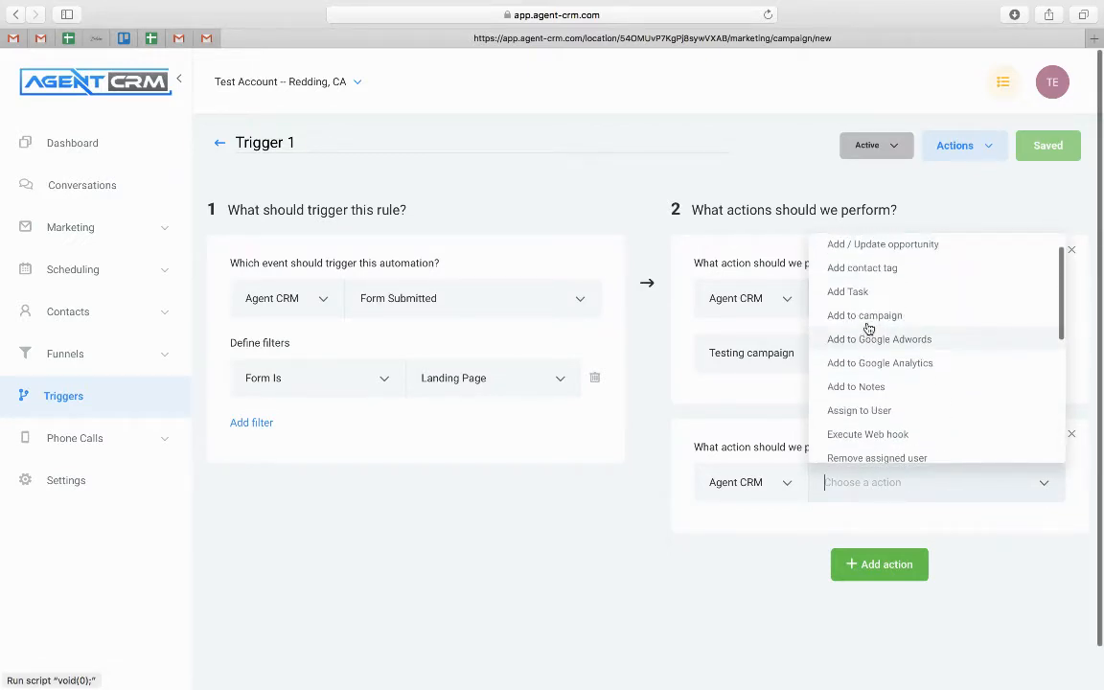
pyautogui.click(863, 269)
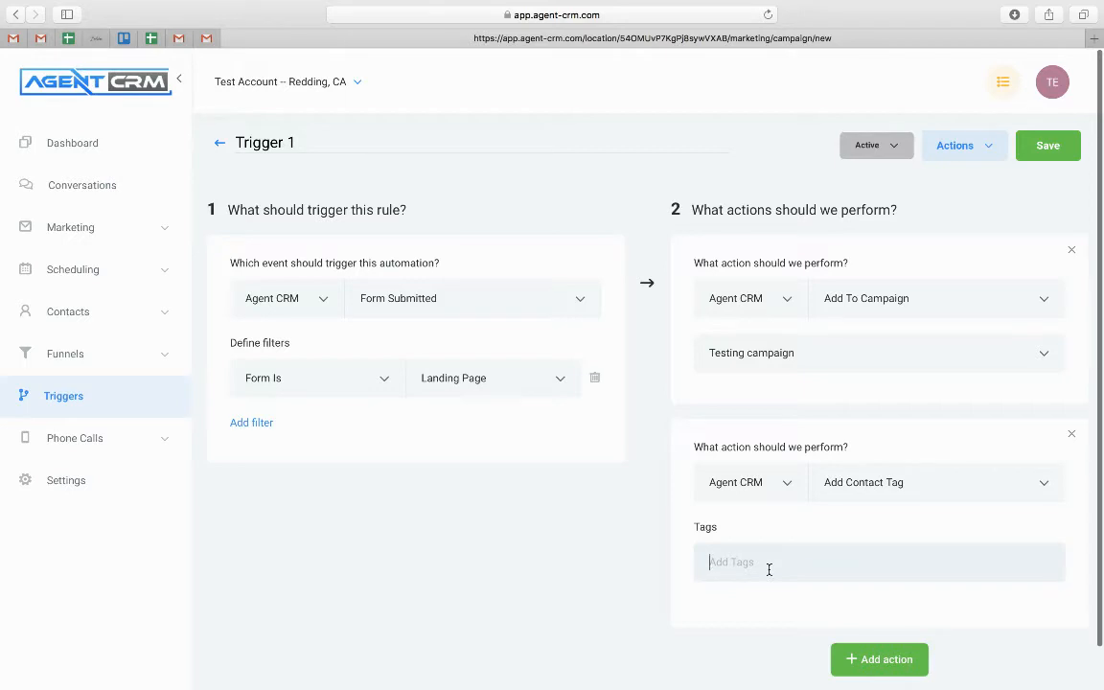
pyautogui.write('life insura')
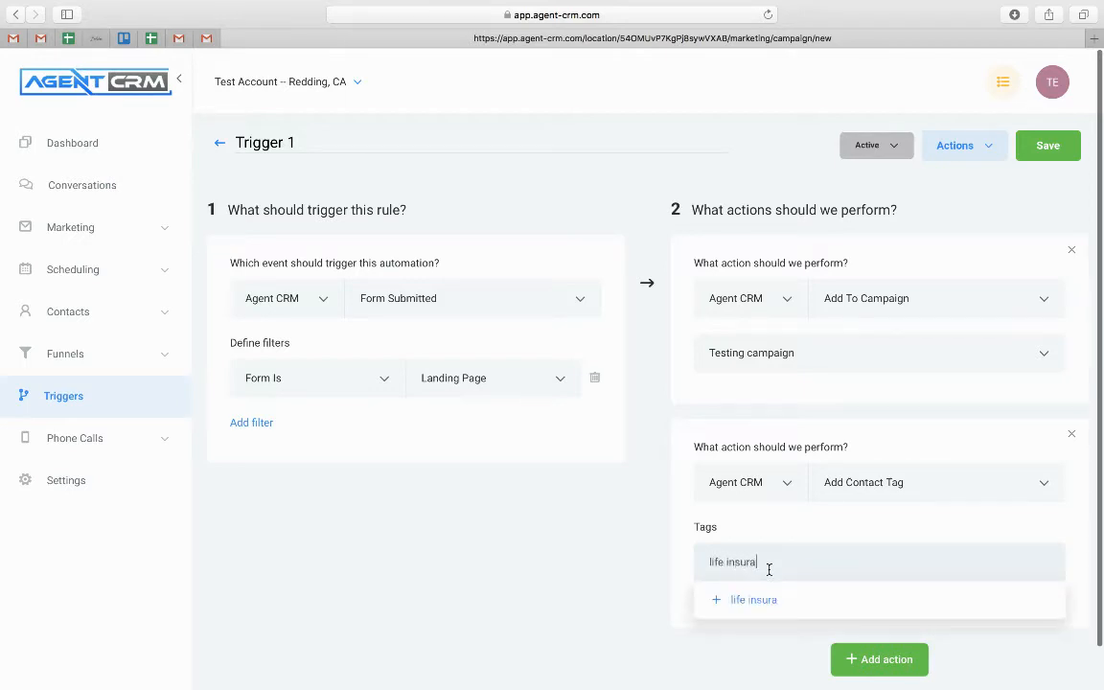
pyautogui.write('nce lead')
pyautogui.click(775, 601)
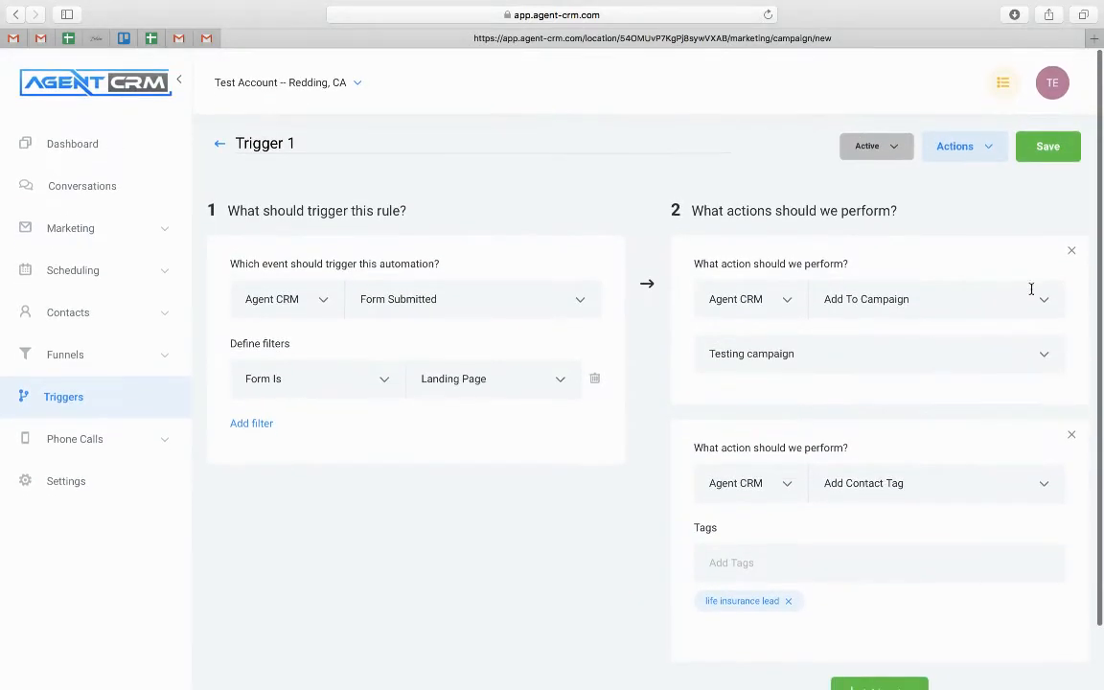
pyautogui.click(1048, 149)
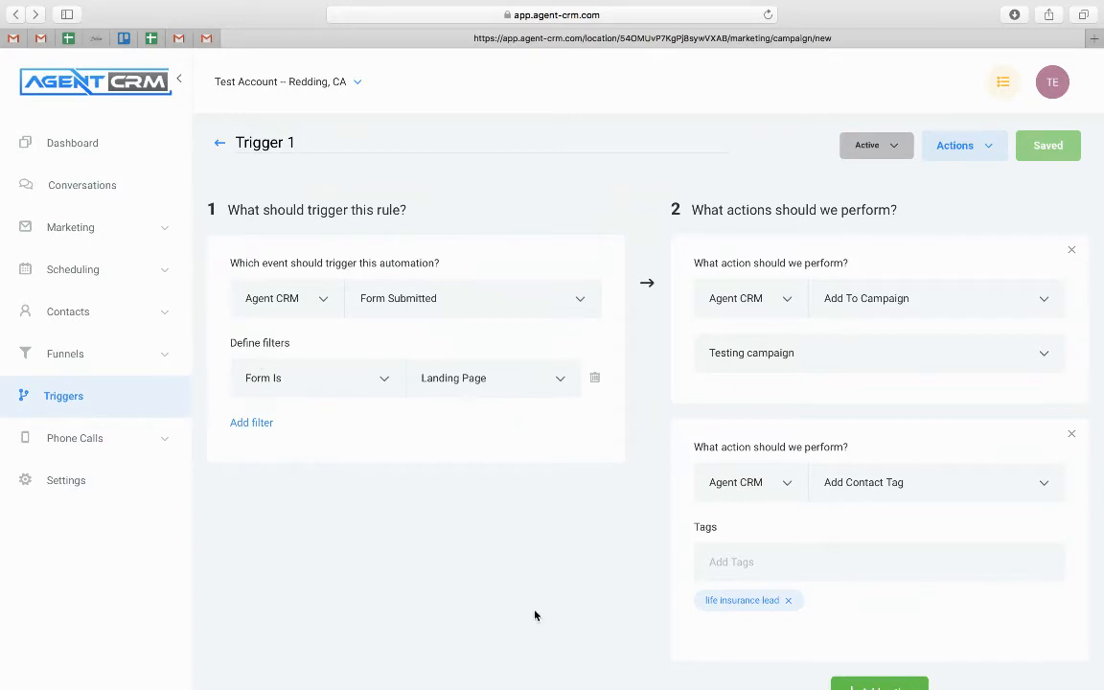
pyautogui.click(220, 142)
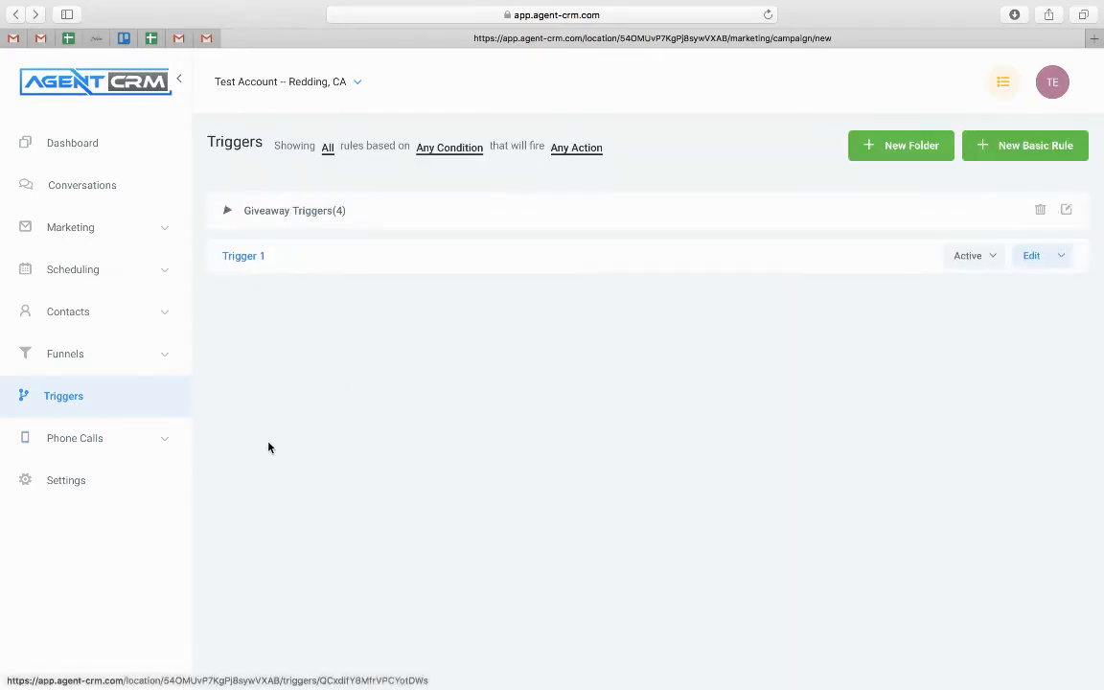
# Create a new campaign named 'Phone Call' under Marketing > Campaigns
pyautogui.click(84, 235)
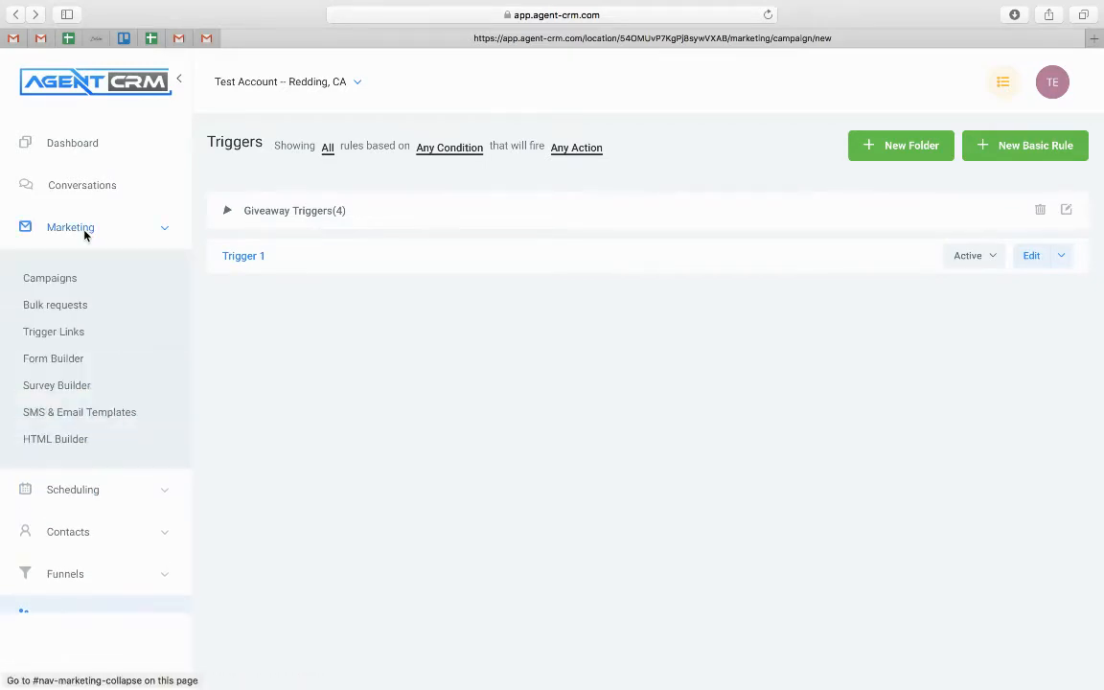
pyautogui.click(59, 278)
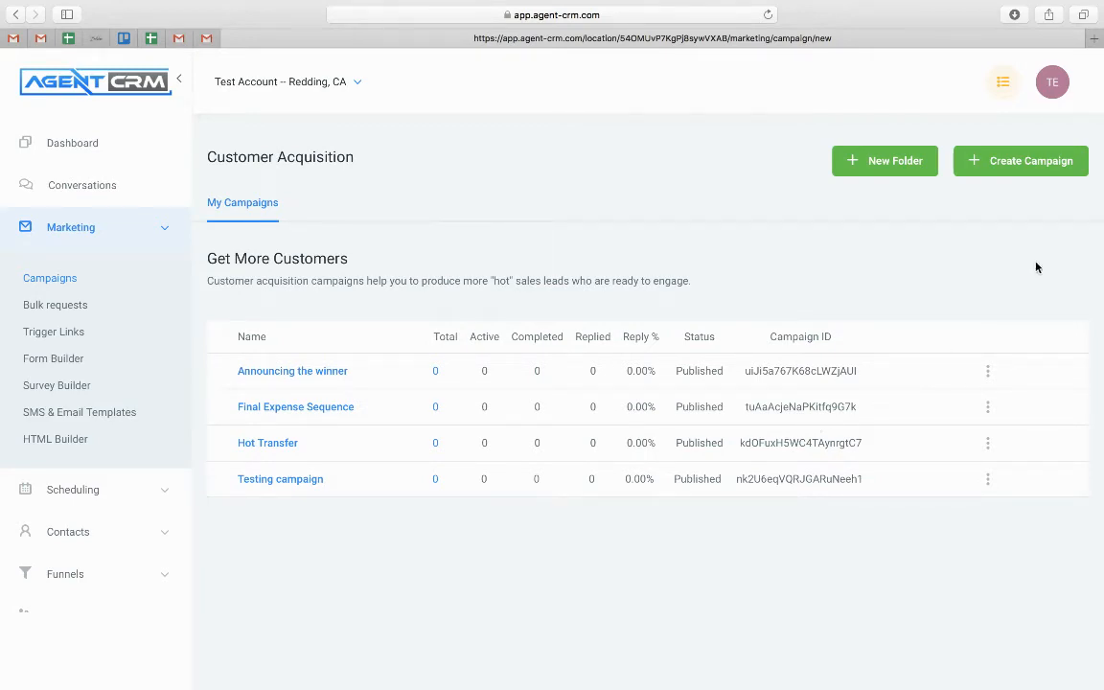
pyautogui.click(1027, 165)
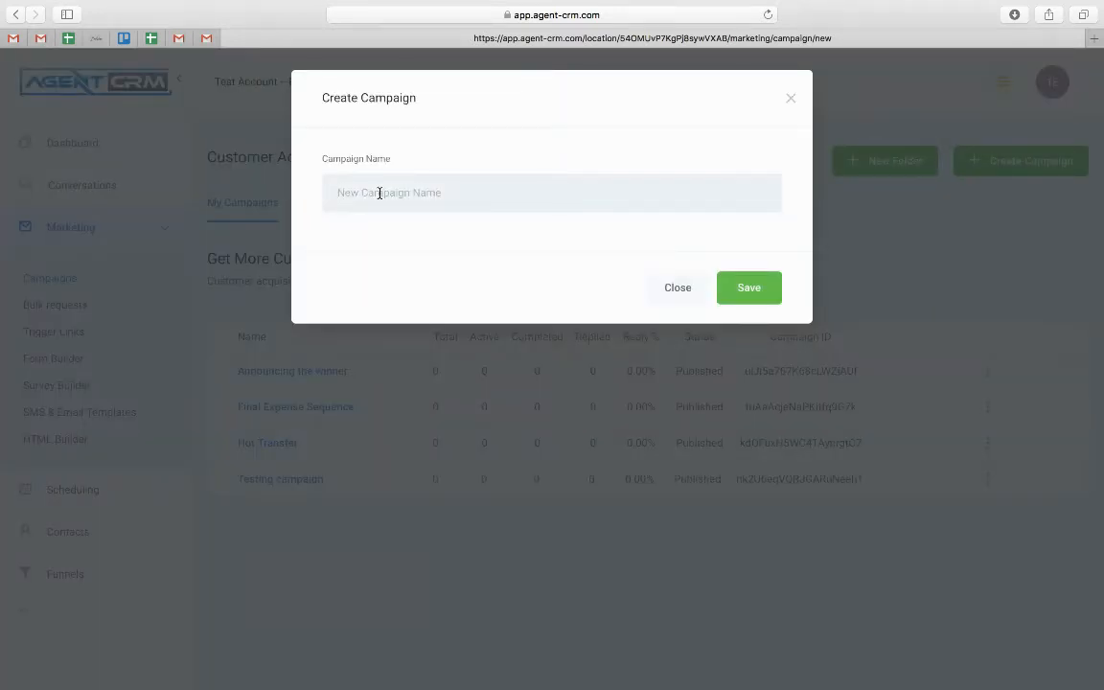
pyautogui.write('Phone Call')
pyautogui.click(769, 294)
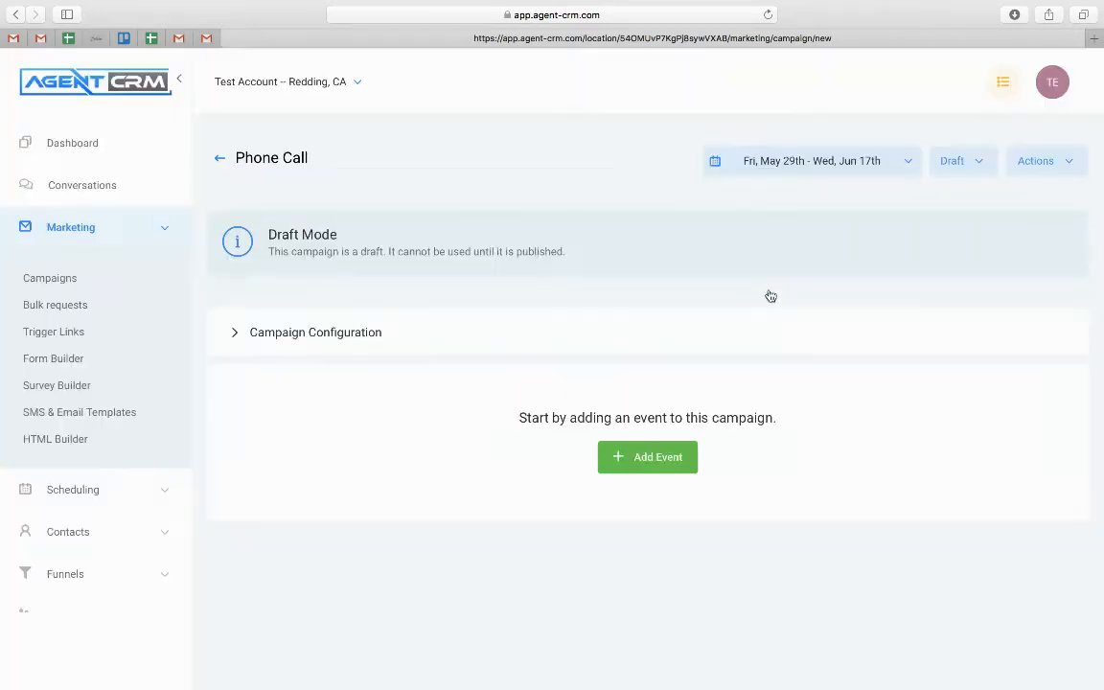
# Assign Test Employee as a user in the campaign configuration and save it
pyautogui.click(291, 336)
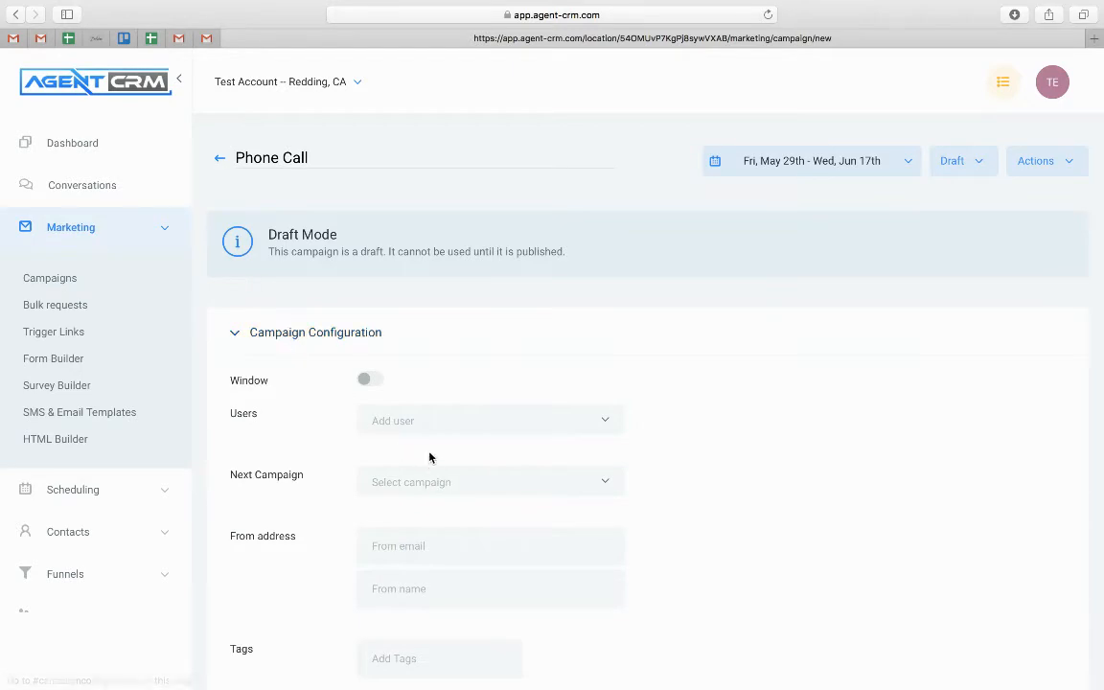
pyautogui.click(440, 416)
pyautogui.click(402, 478)
pyautogui.scroll(-10, 444, 451)
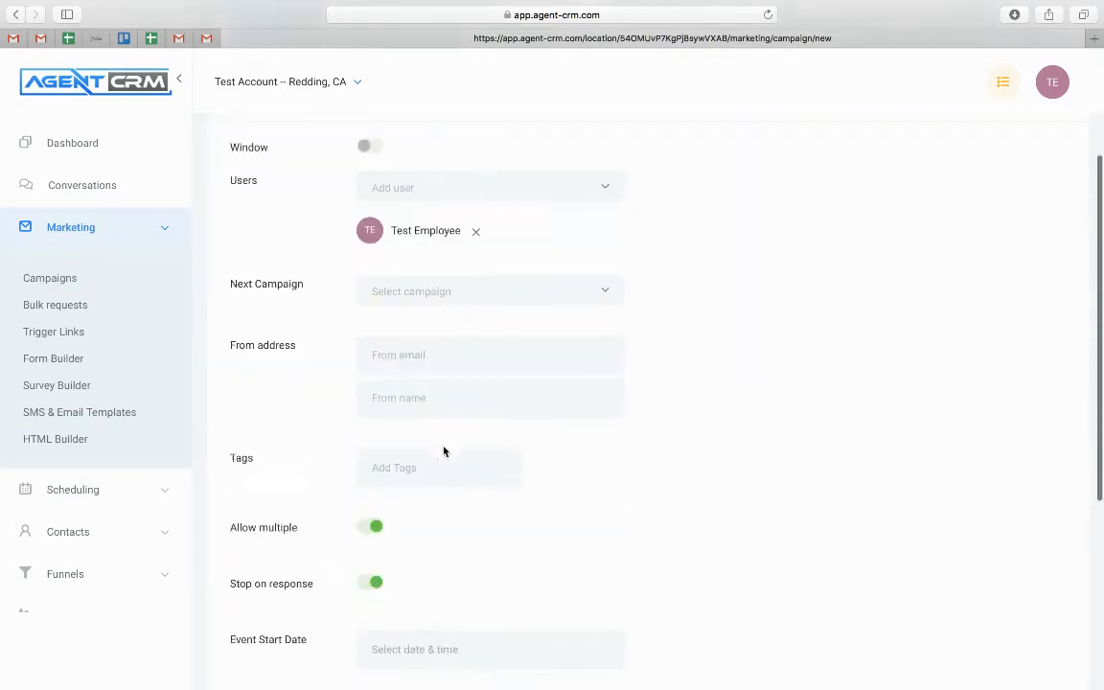
pyautogui.click(262, 442)
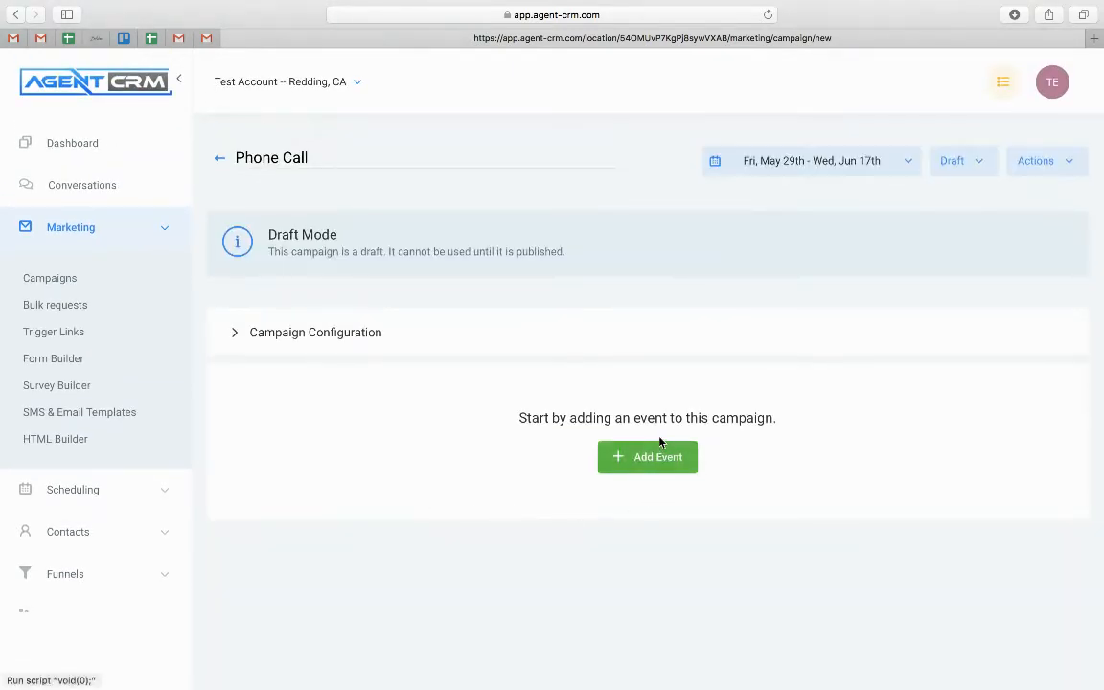
pyautogui.click(659, 454)
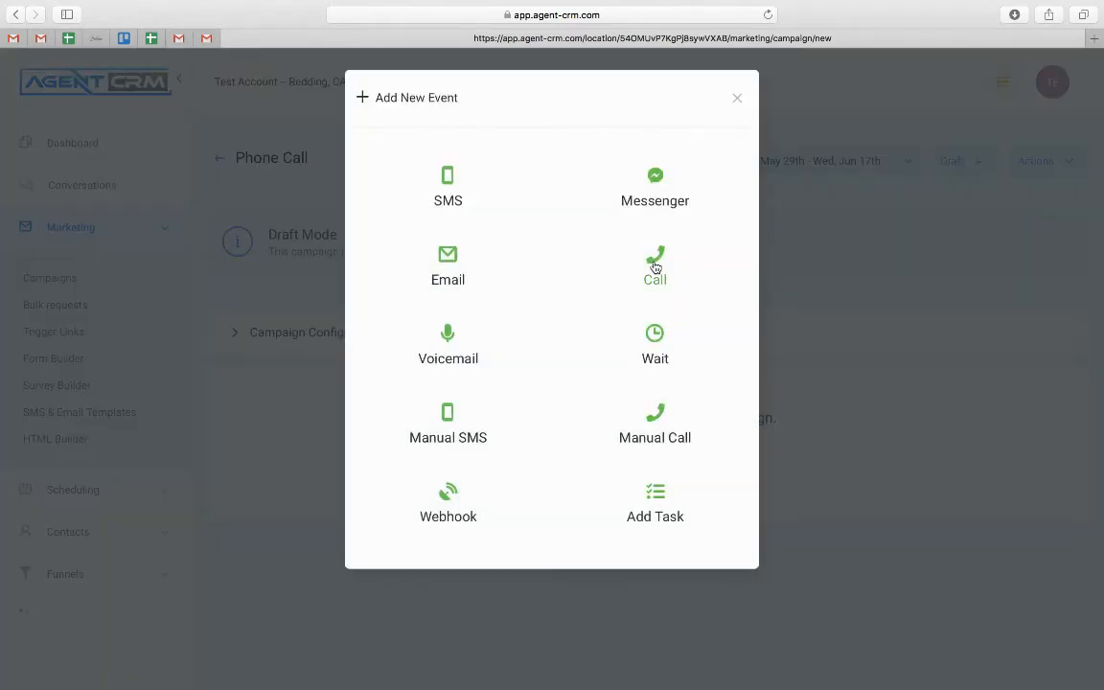
# Add a Call event whose whisper announces a new lead and explains how to connect or call later
pyautogui.click(656, 267)
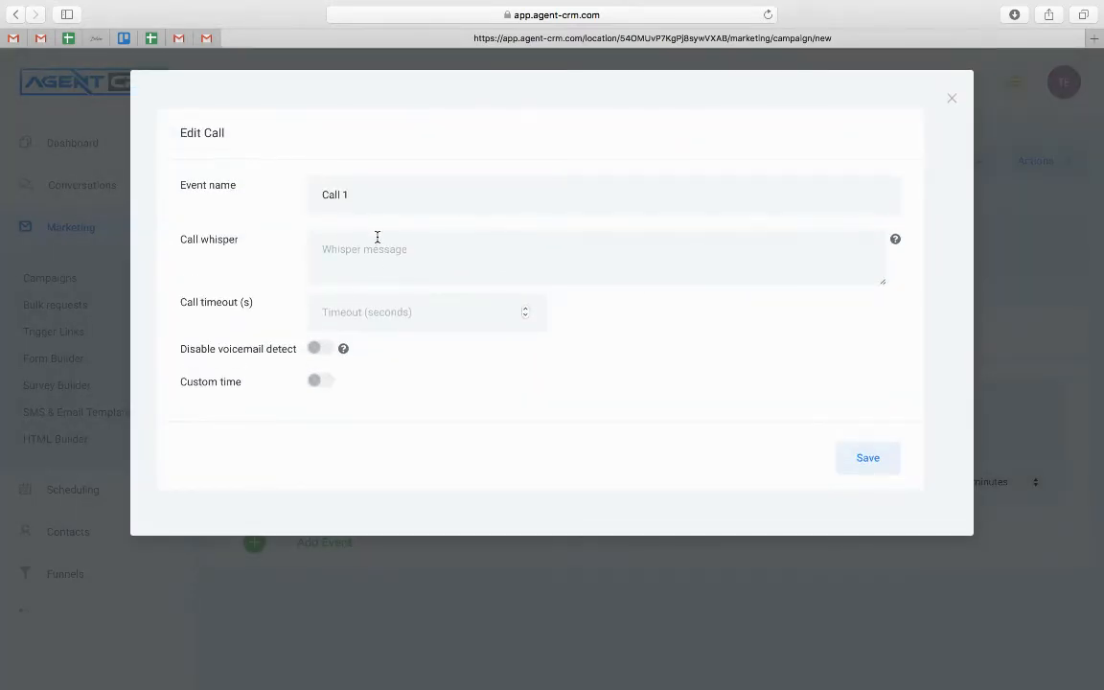
pyautogui.click(362, 238)
pyautogui.write('Th')
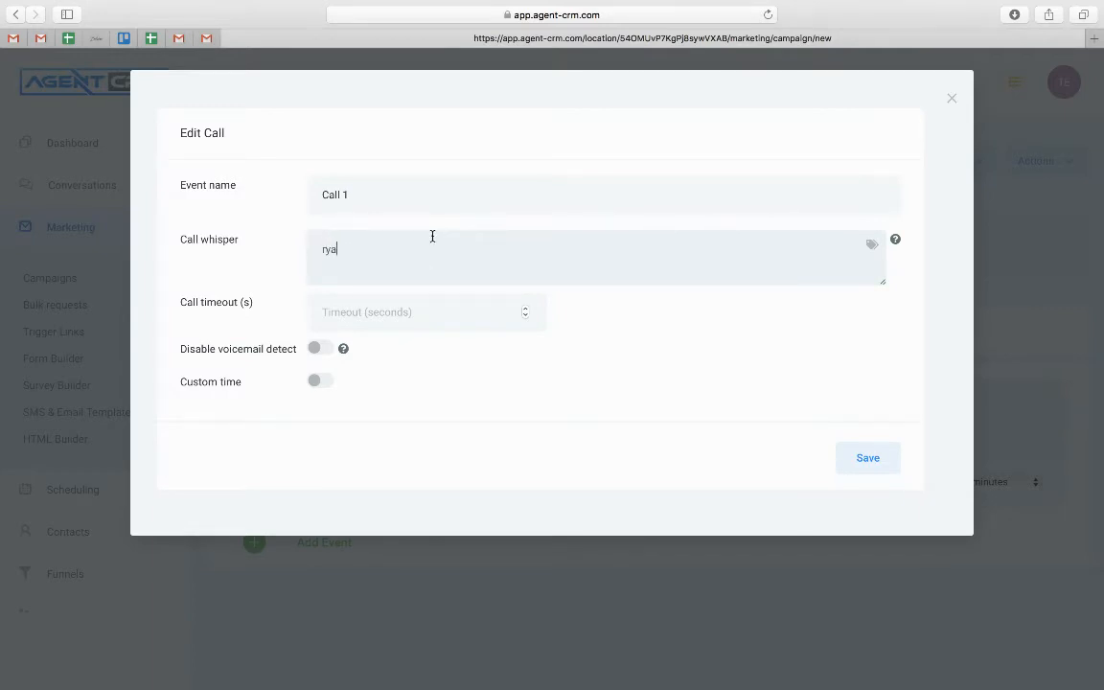
pyautogui.press('BackSpace')
pyautogui.press('BackSpace')
pyautogui.write('Ryan, you have a new lead. Woluld you like to ')
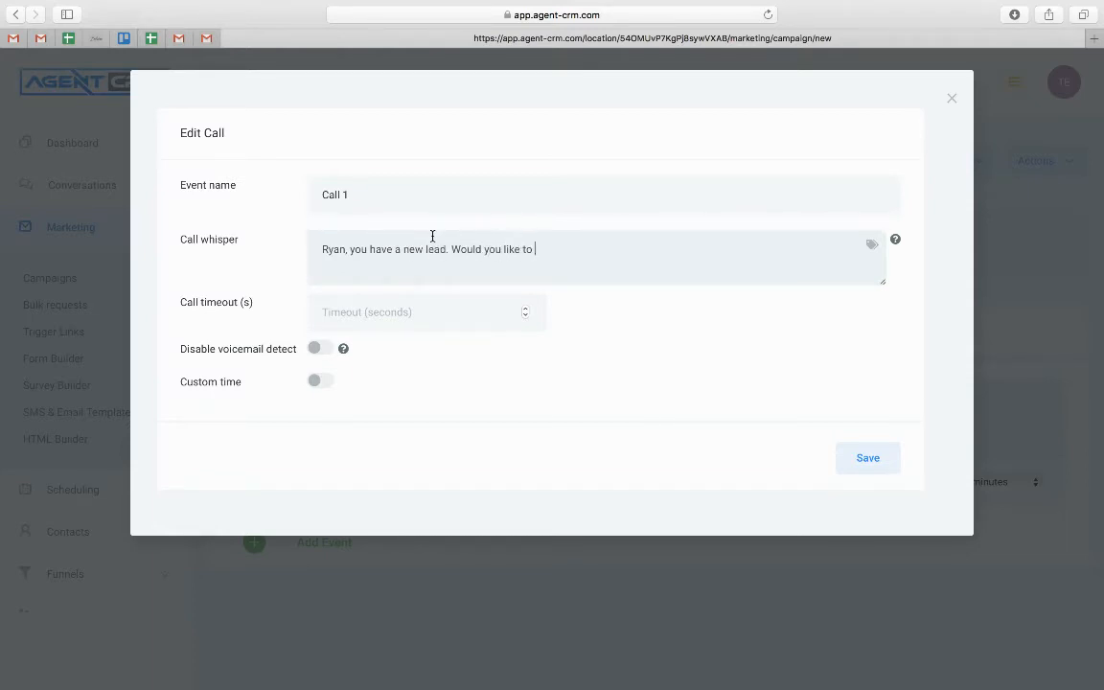
pyautogui.write('call them right aw')
pyautogui.write('ay')
pyautogui.write('lease cli')
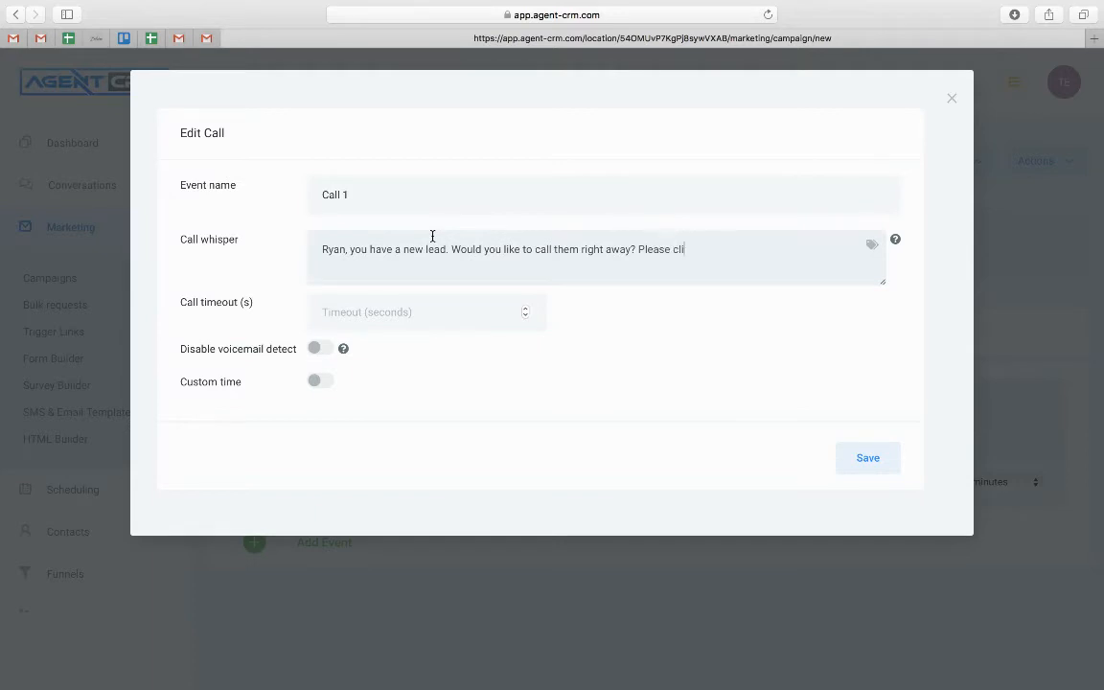
pyautogui.write('ck any button on your phone ')
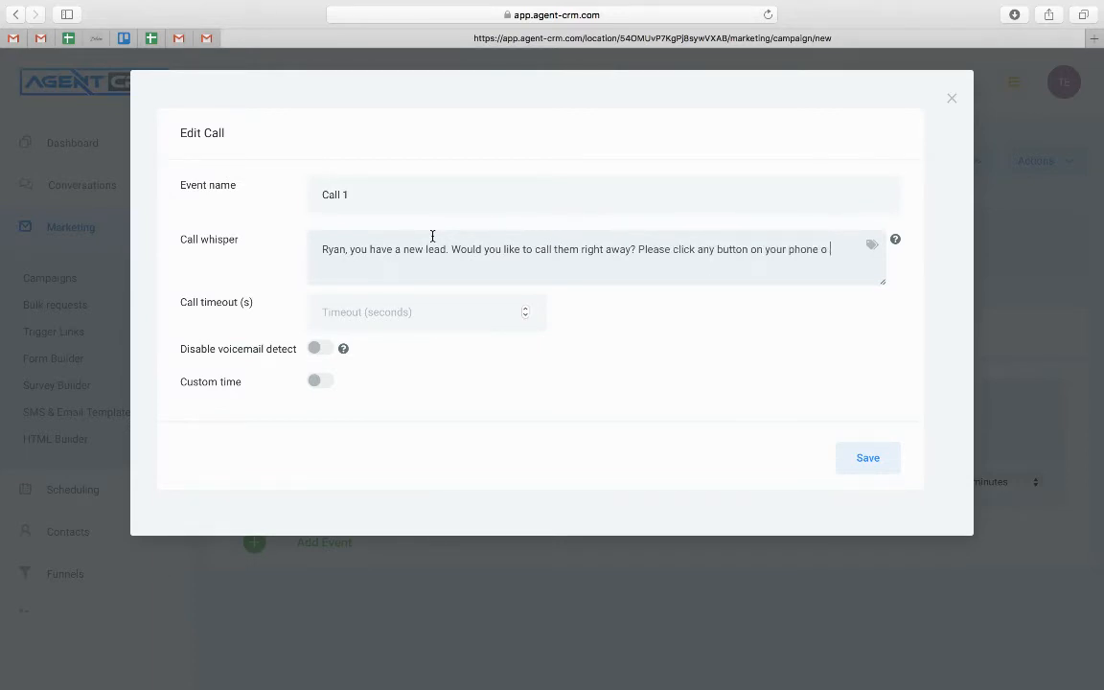
pyautogui.write('to connect with ')
pyautogui.write('them, or simpl')
pyautogui.write('y hang up and callth')
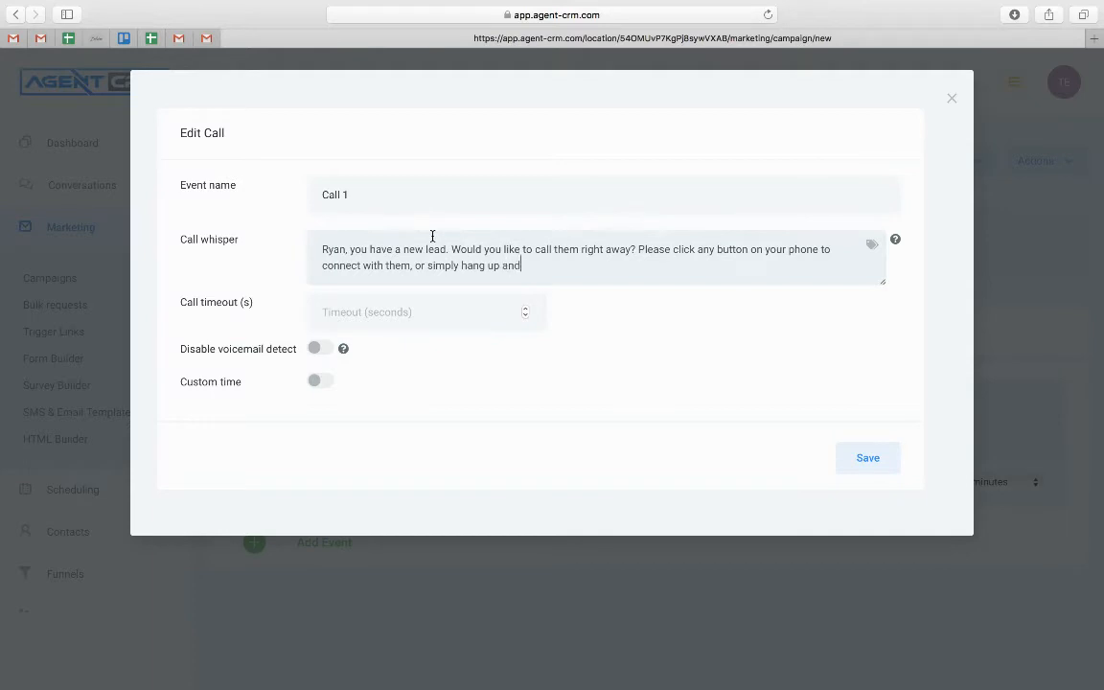
pyautogui.press('BackSpace')
pyautogui.press('BackSpace')
pyautogui.press('BackSpace')
pyautogui.write('l them later')
# Limit Call 1 to Monday–Friday, 8:00 AM to 6:00 PM, and save the event
pyautogui.click(315, 383)
pyautogui.scroll(-2, 315, 384)
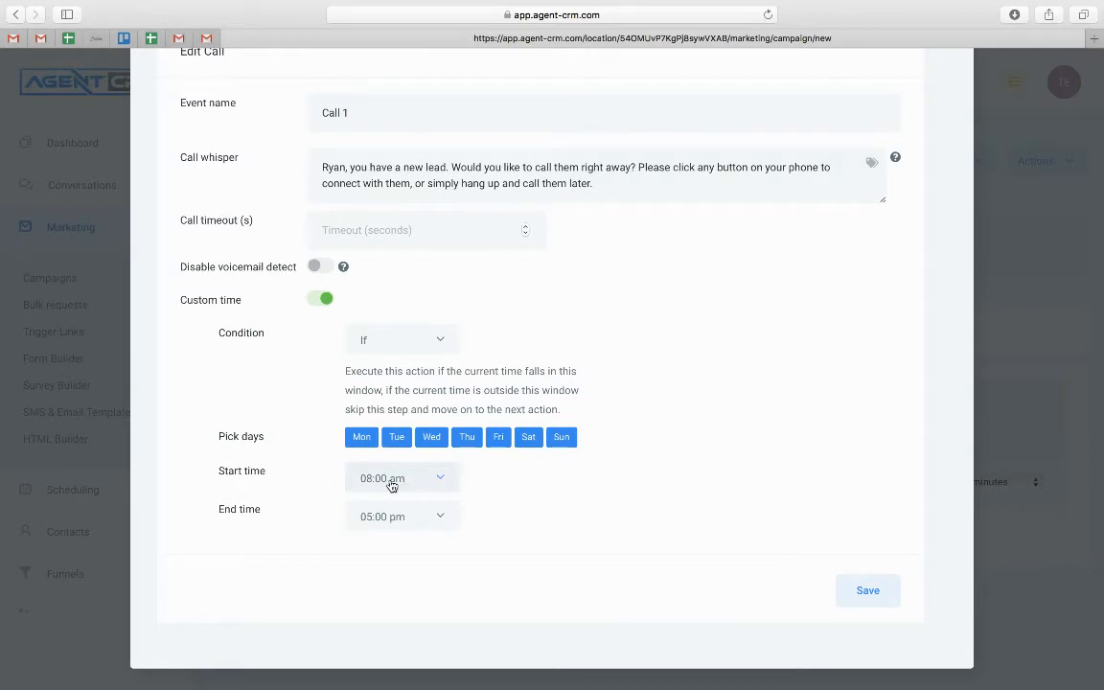
pyautogui.click(428, 523)
pyautogui.click(418, 485)
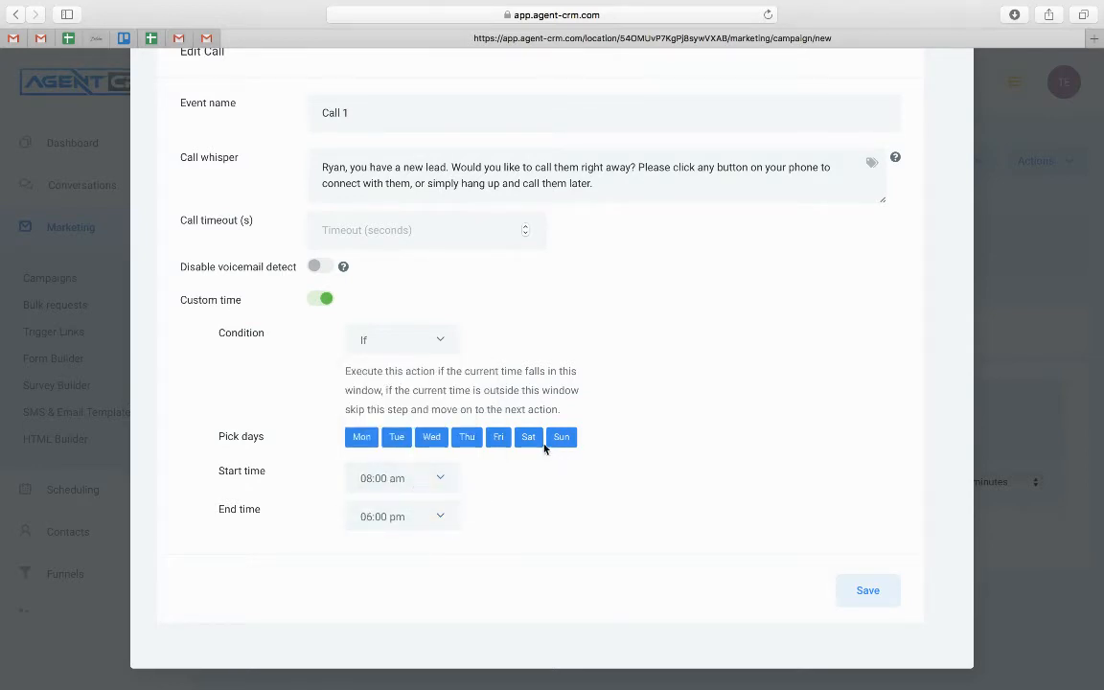
pyautogui.click(533, 441)
pyautogui.click(560, 440)
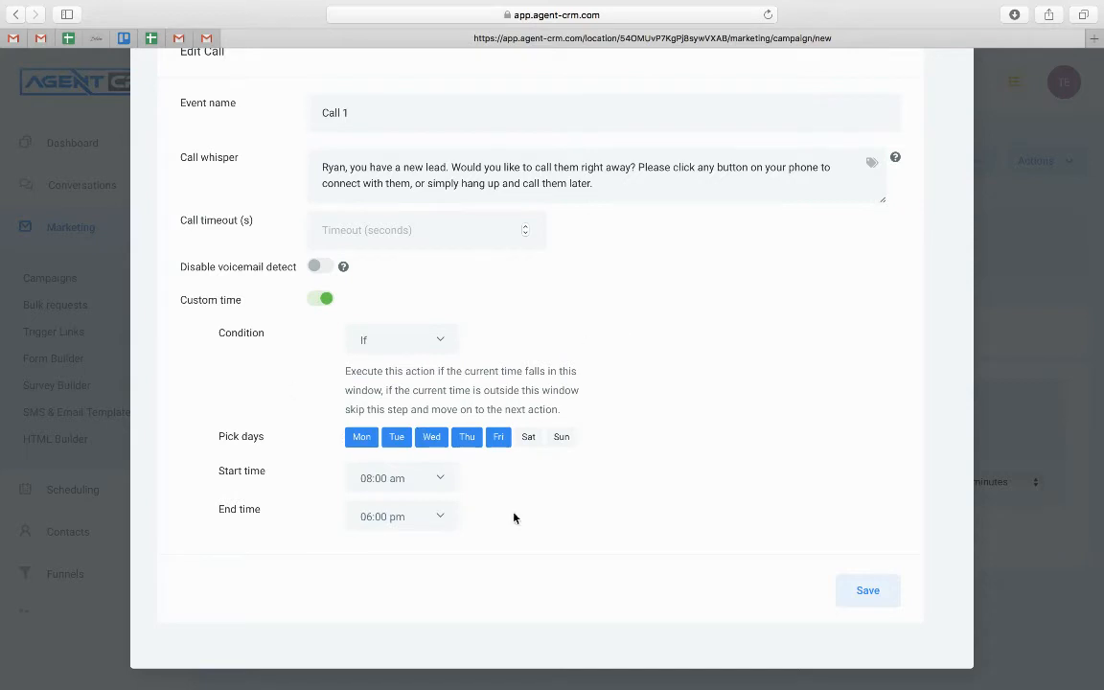
pyautogui.click(868, 590)
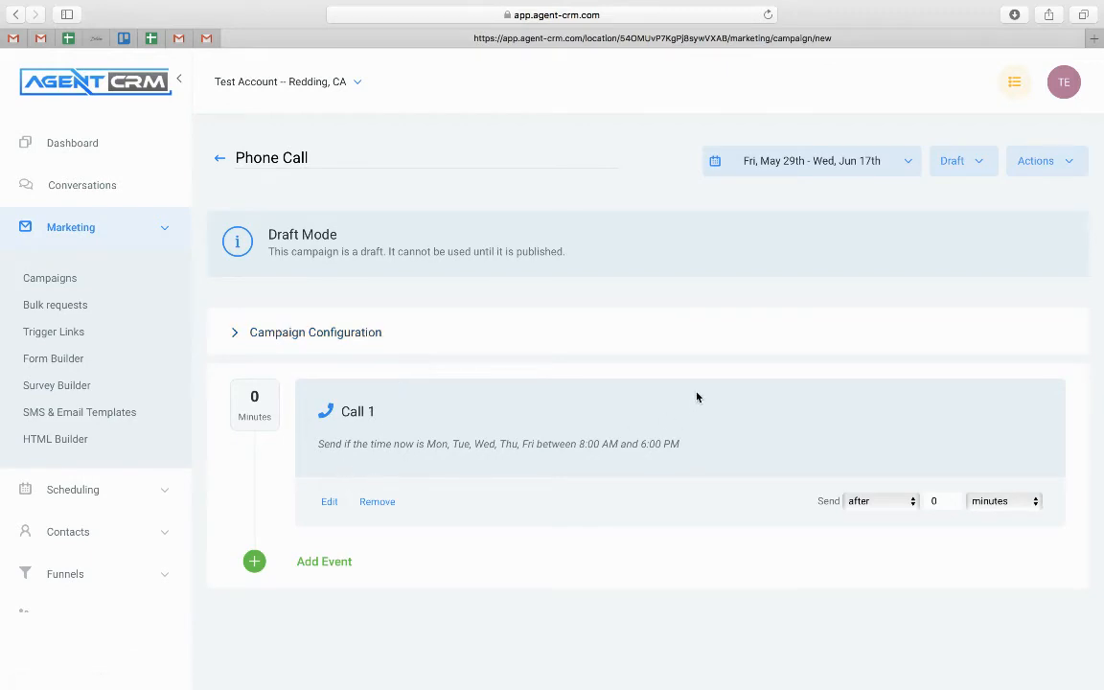
pyautogui.click(71, 228)
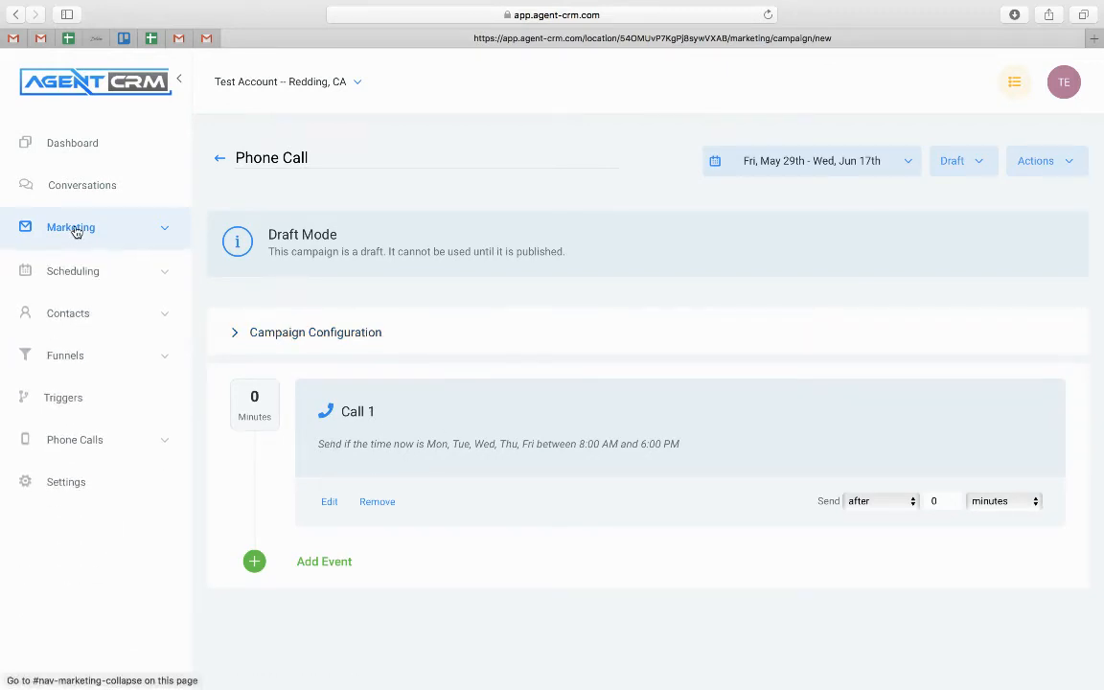
pyautogui.click(74, 228)
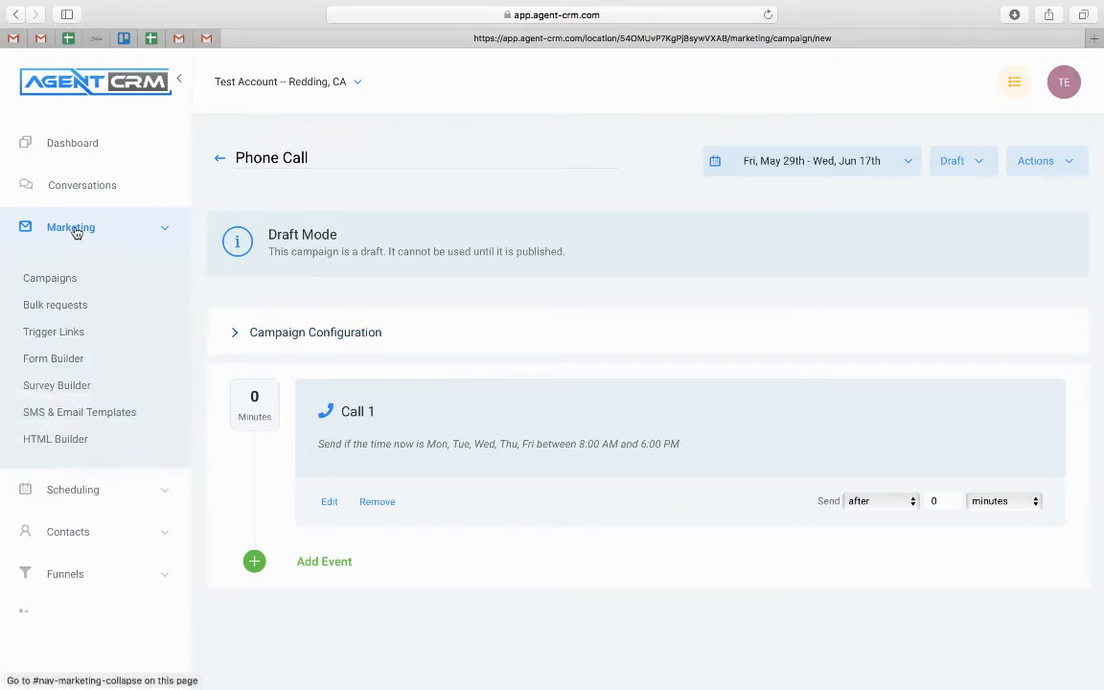
# Open the Qualifying Questions survey and inspect the second yes/no question's logic
pyautogui.click(53, 388)
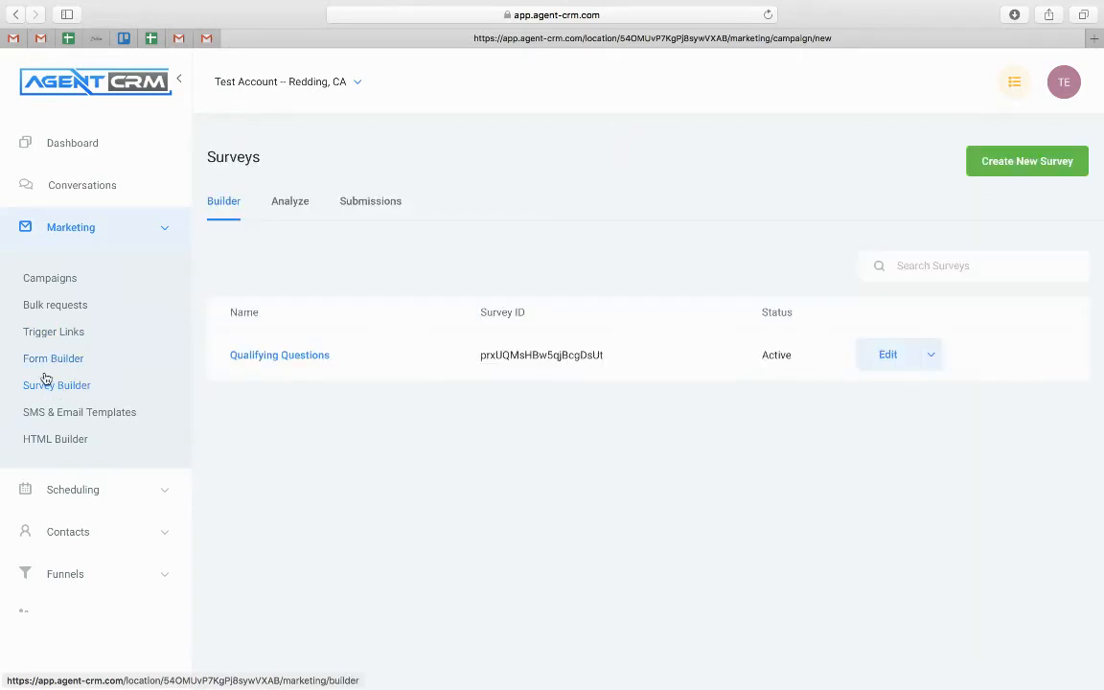
pyautogui.click(288, 354)
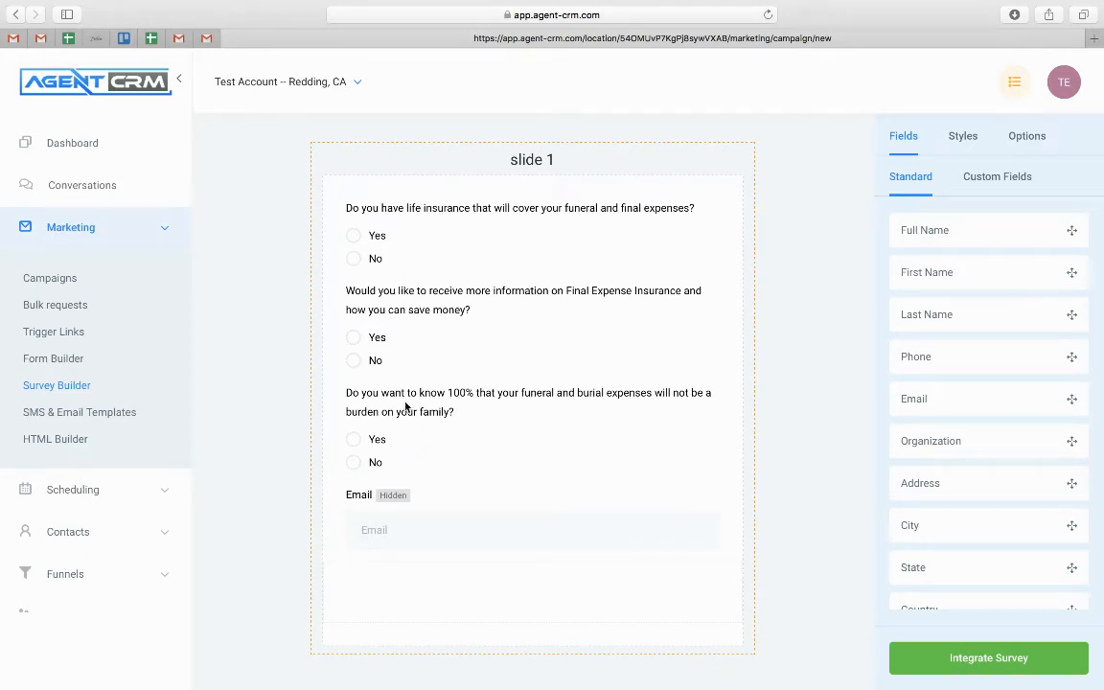
pyautogui.click(470, 312)
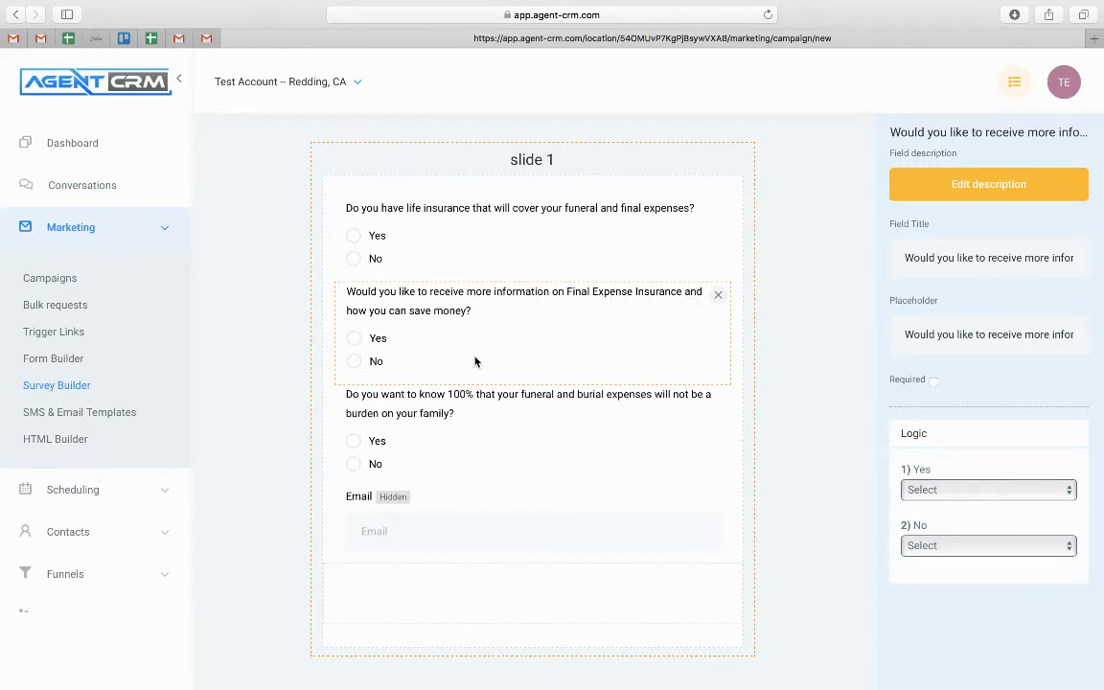
pyautogui.click(277, 457)
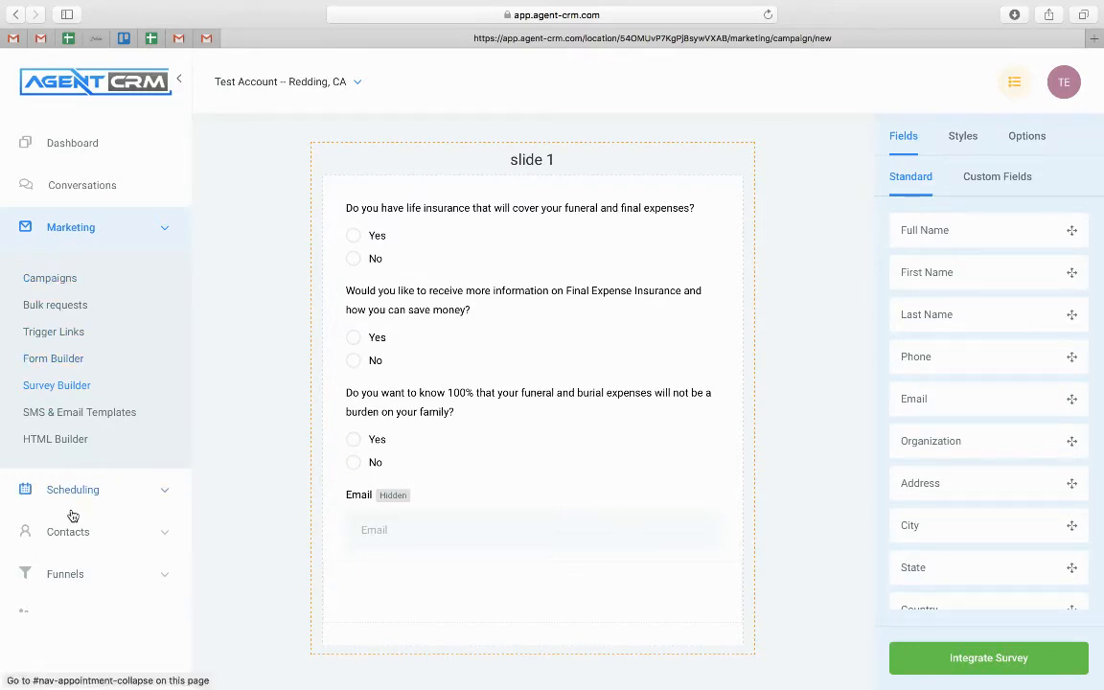
pyautogui.click(123, 231)
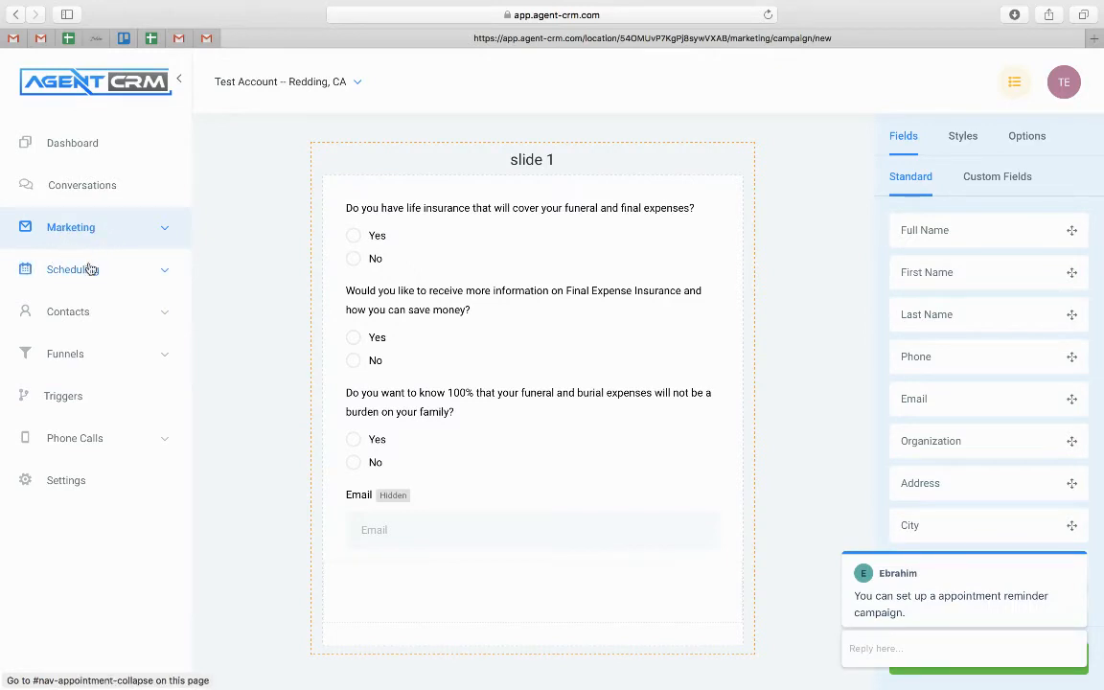
# Create a new basic trigger rule named 'Call trigger'
pyautogui.click(73, 400)
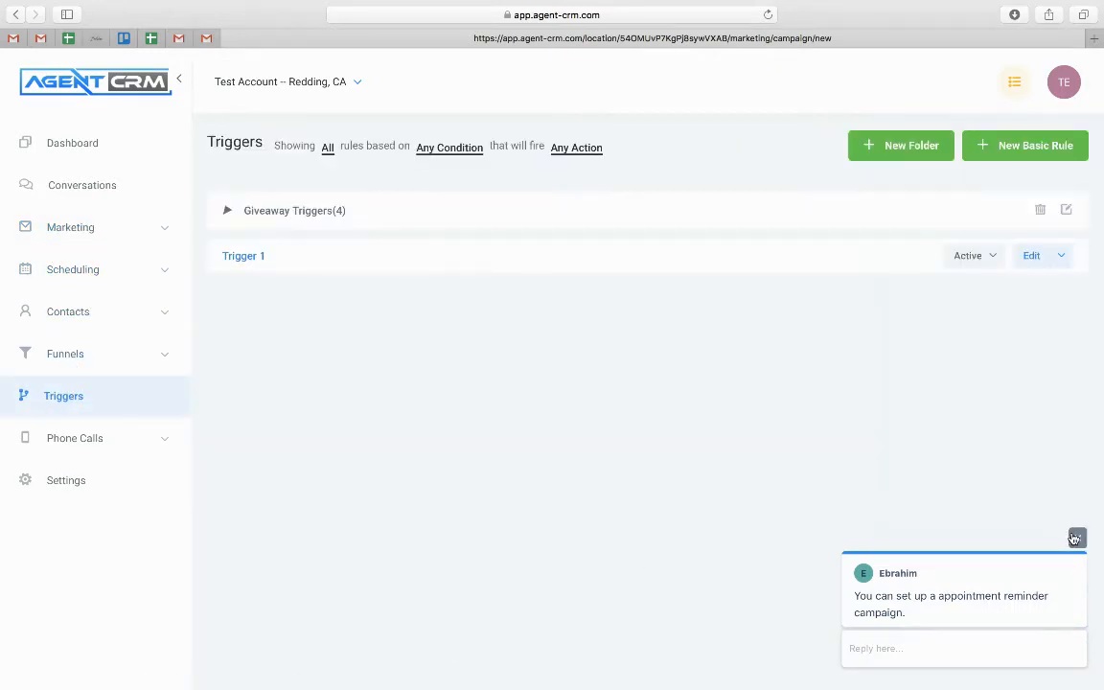
pyautogui.click(1076, 538)
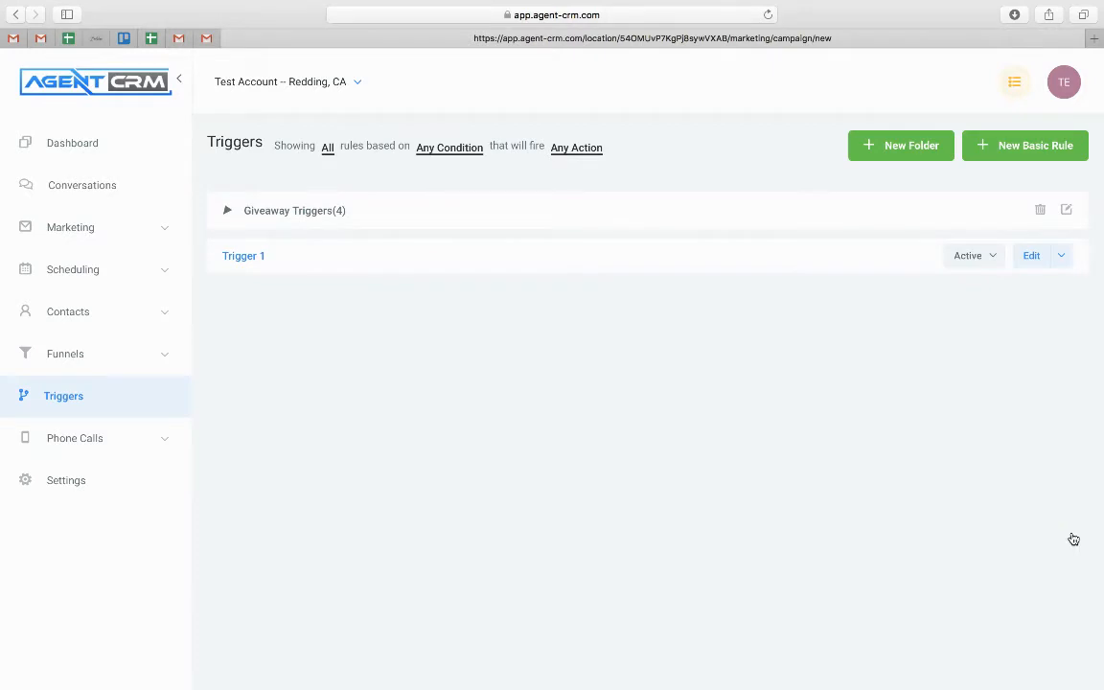
pyautogui.click(989, 144)
pyautogui.click(422, 198)
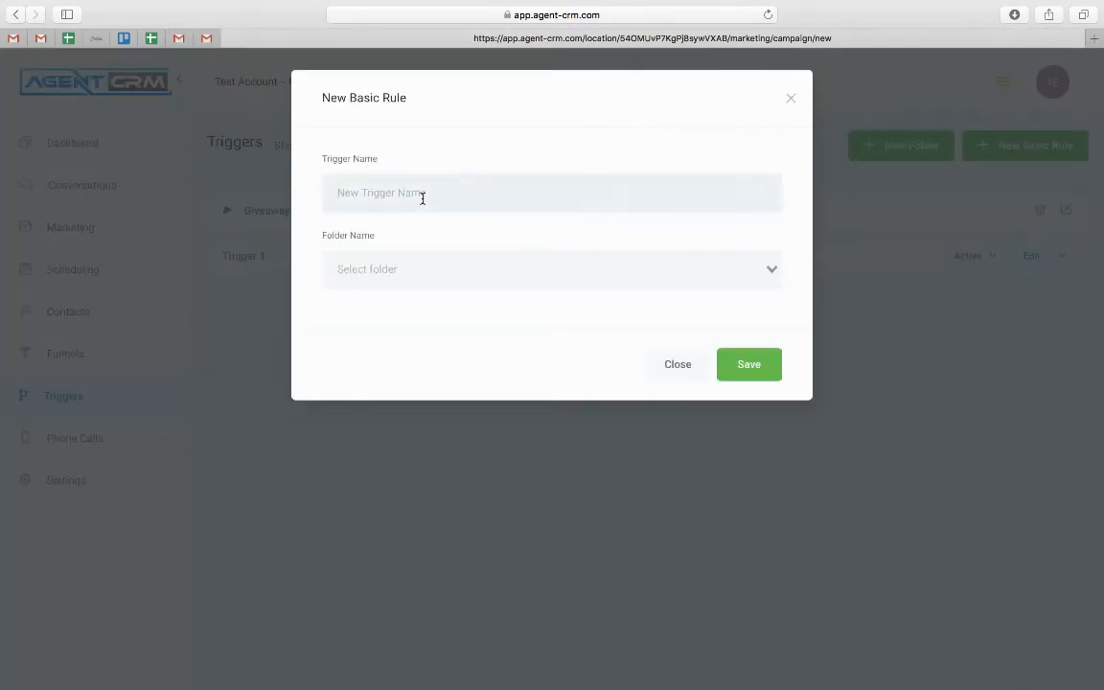
pyautogui.write('Call trigger')
pyautogui.click(748, 362)
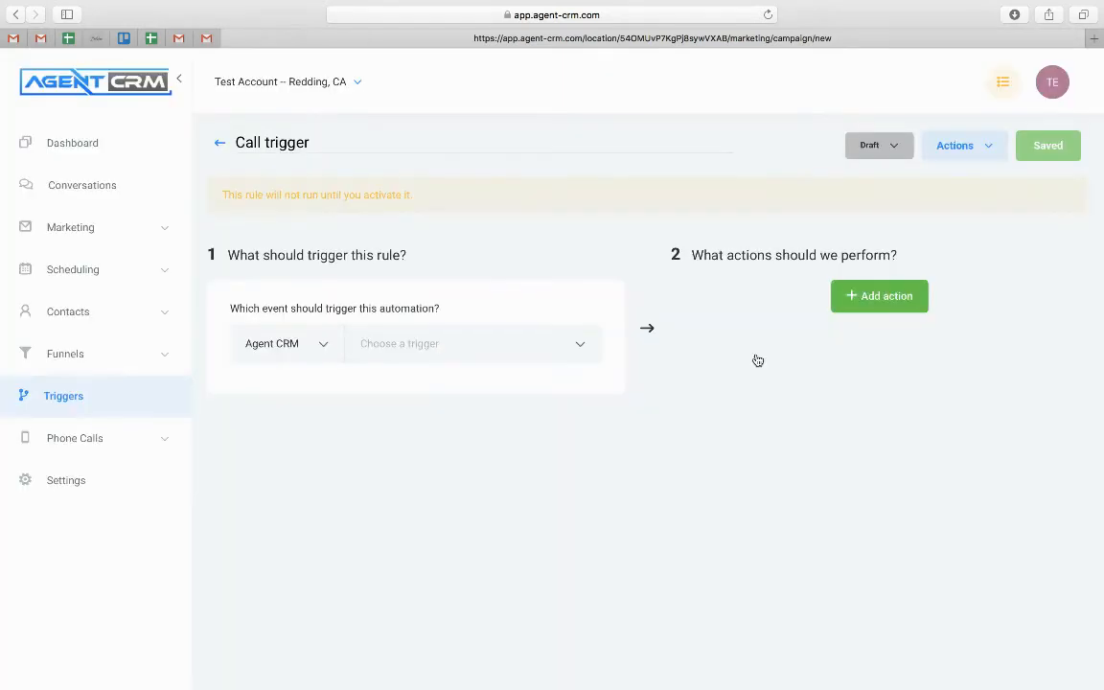
# Set the rule's trigger event to Survey Submitted
pyautogui.click(557, 348)
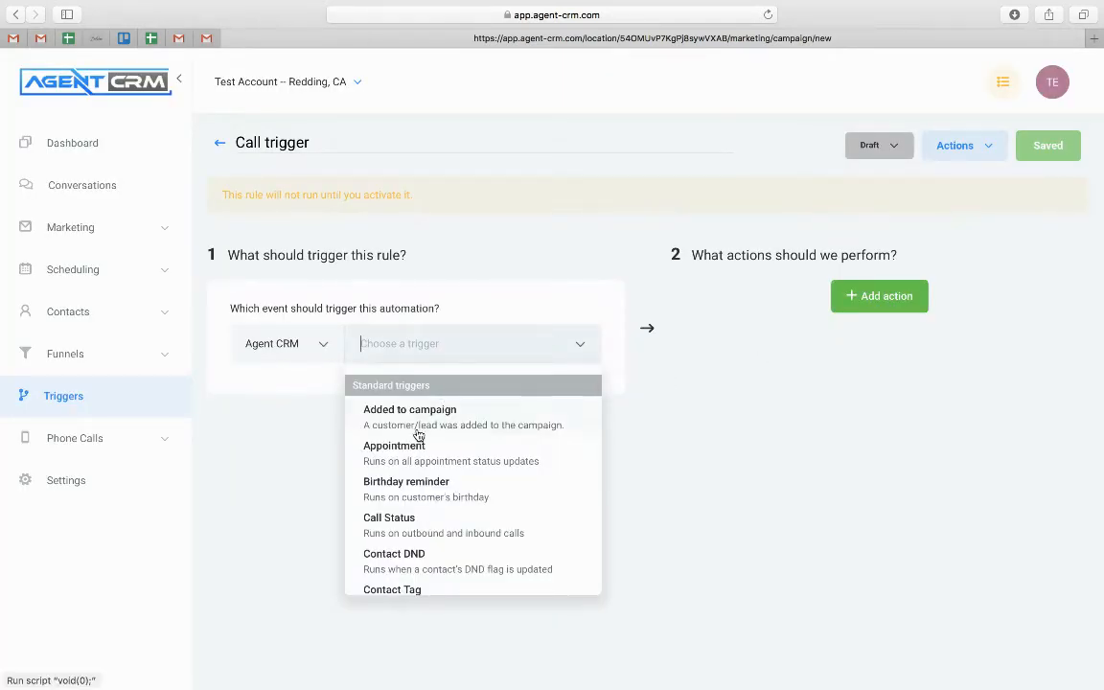
pyautogui.scroll(-5, 419, 497)
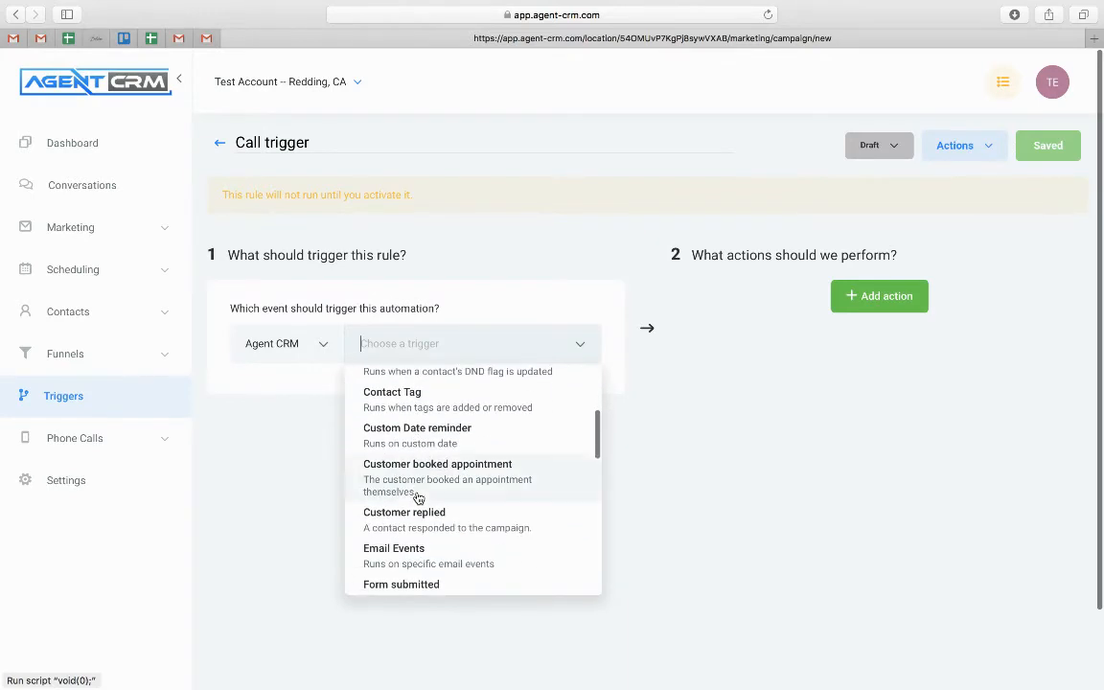
pyautogui.scroll(-3, 419, 497)
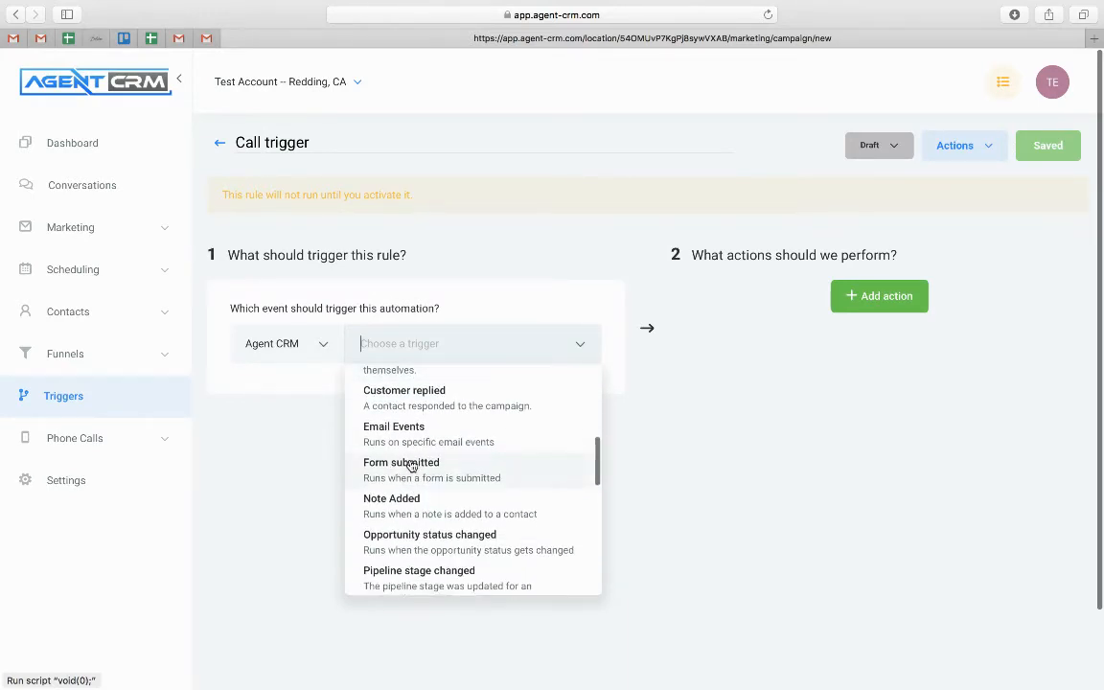
pyautogui.scroll(-4, 412, 466)
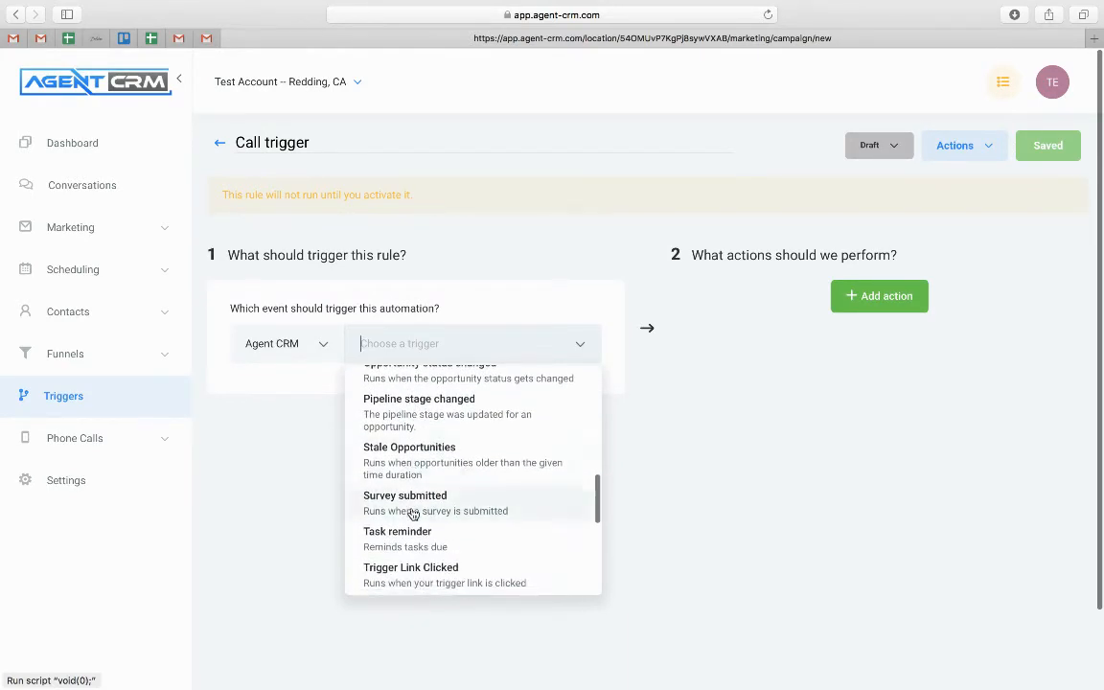
pyautogui.click(413, 511)
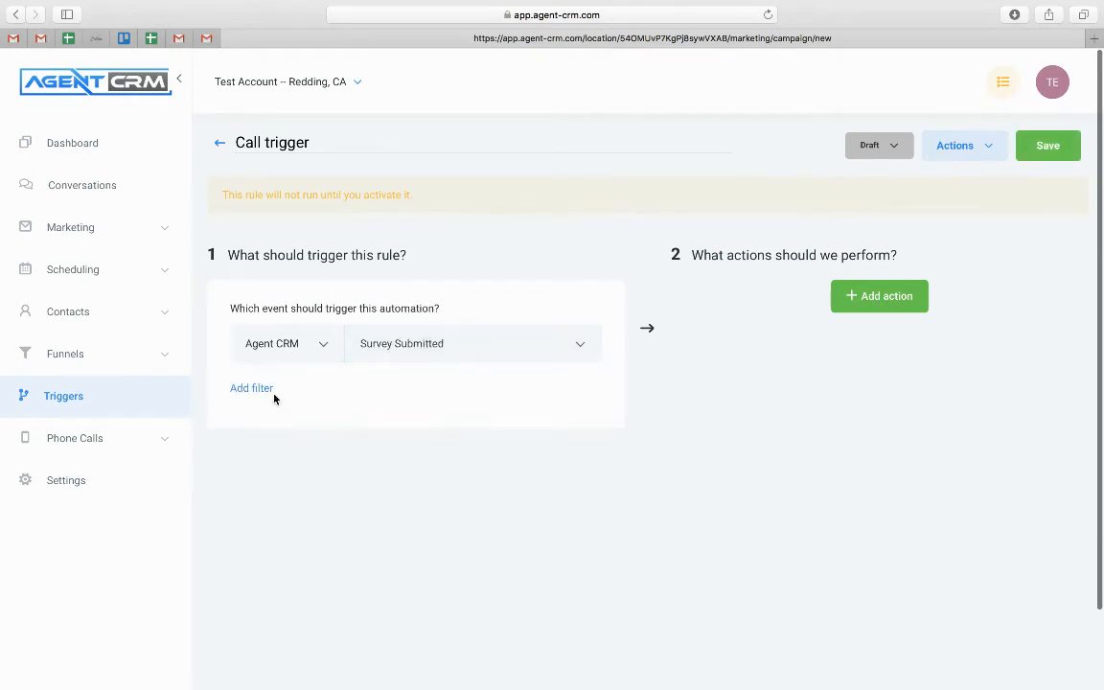
# Filter the rule to a Yes answer on the 'Would you like to receive…' question
pyautogui.click(253, 390)
pyautogui.click(267, 394)
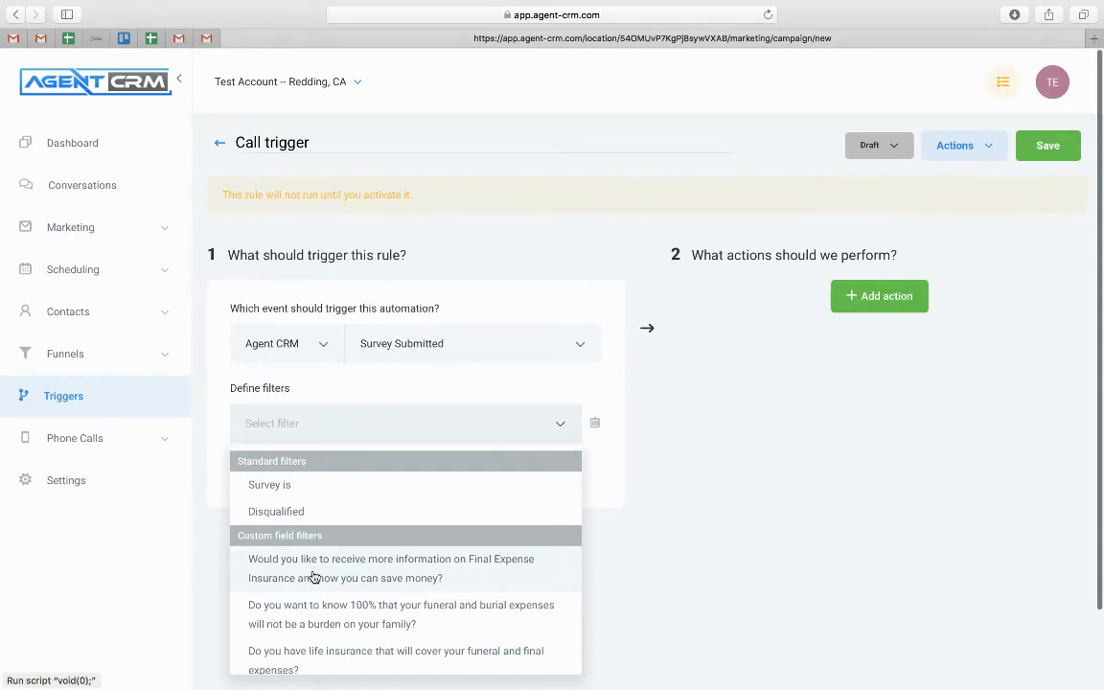
pyautogui.scroll(-1, 314, 574)
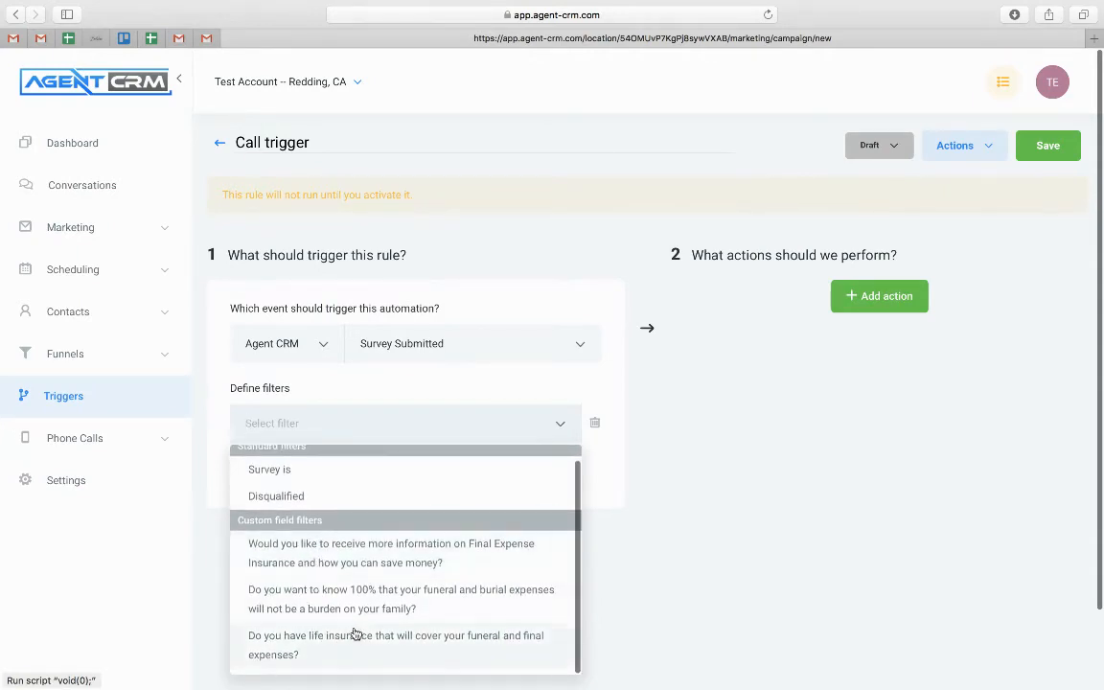
pyautogui.click(386, 556)
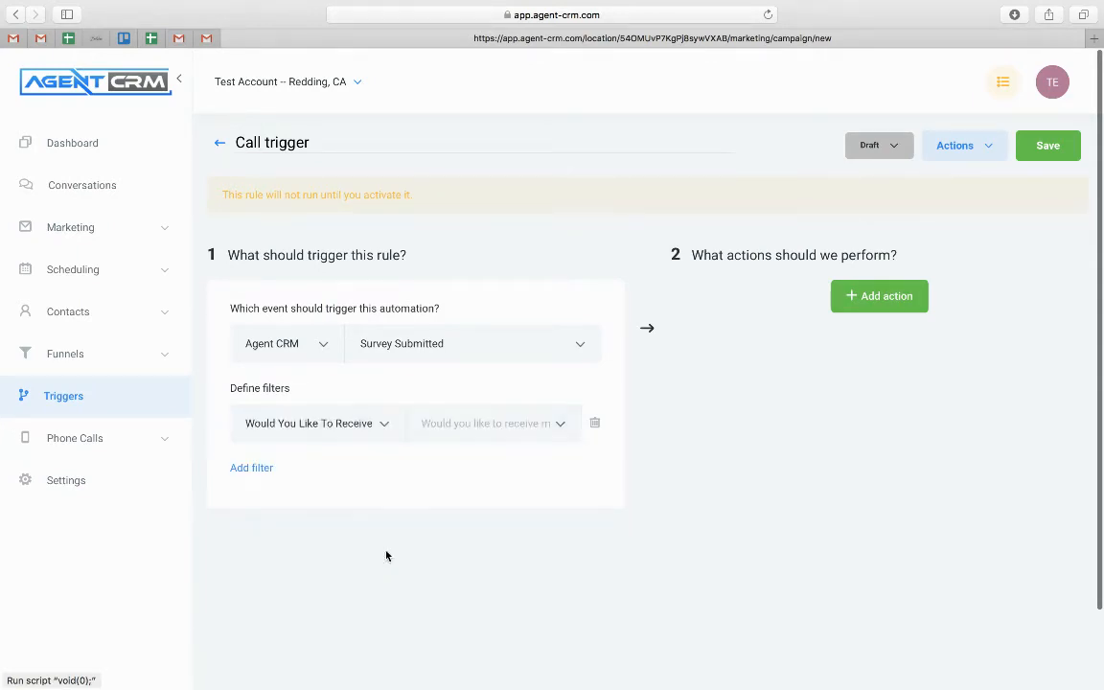
pyautogui.click(535, 426)
pyautogui.click(433, 464)
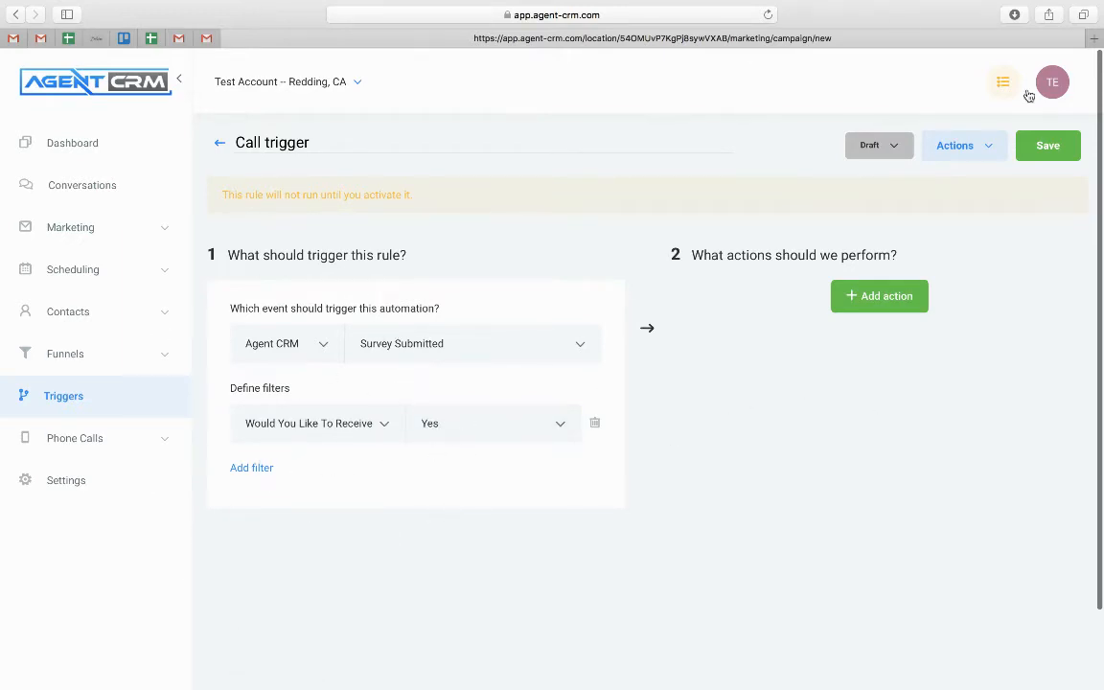
# Add an Add To Campaign action targeting the Phone Call campaign
pyautogui.click(882, 305)
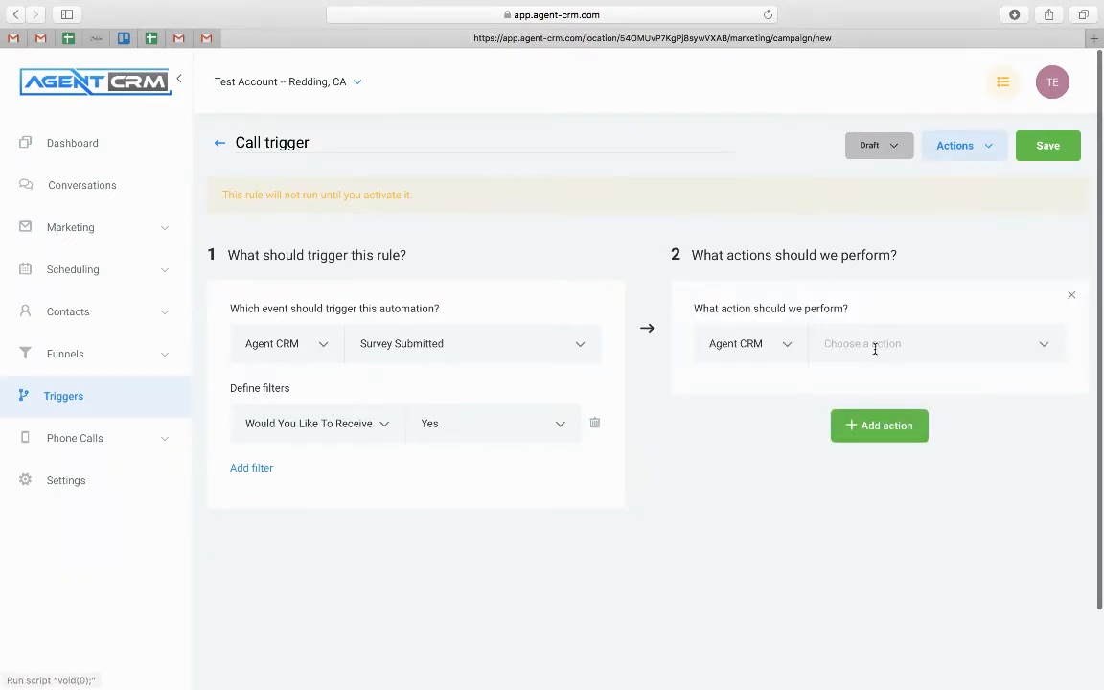
pyautogui.click(875, 347)
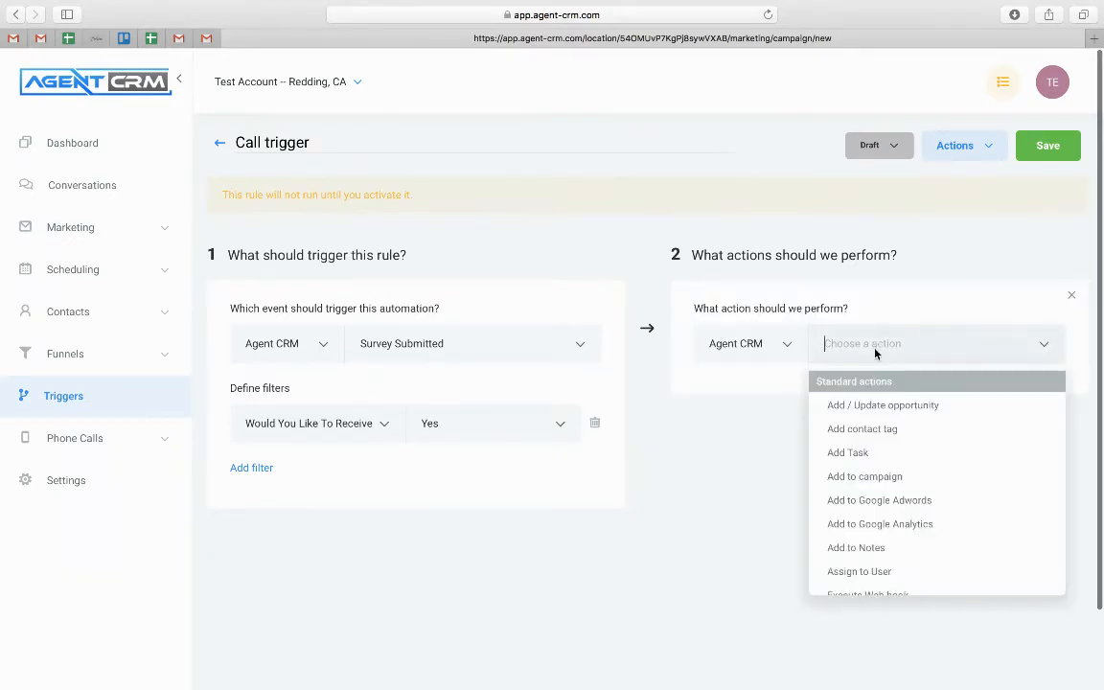
pyautogui.click(865, 476)
pyautogui.click(803, 398)
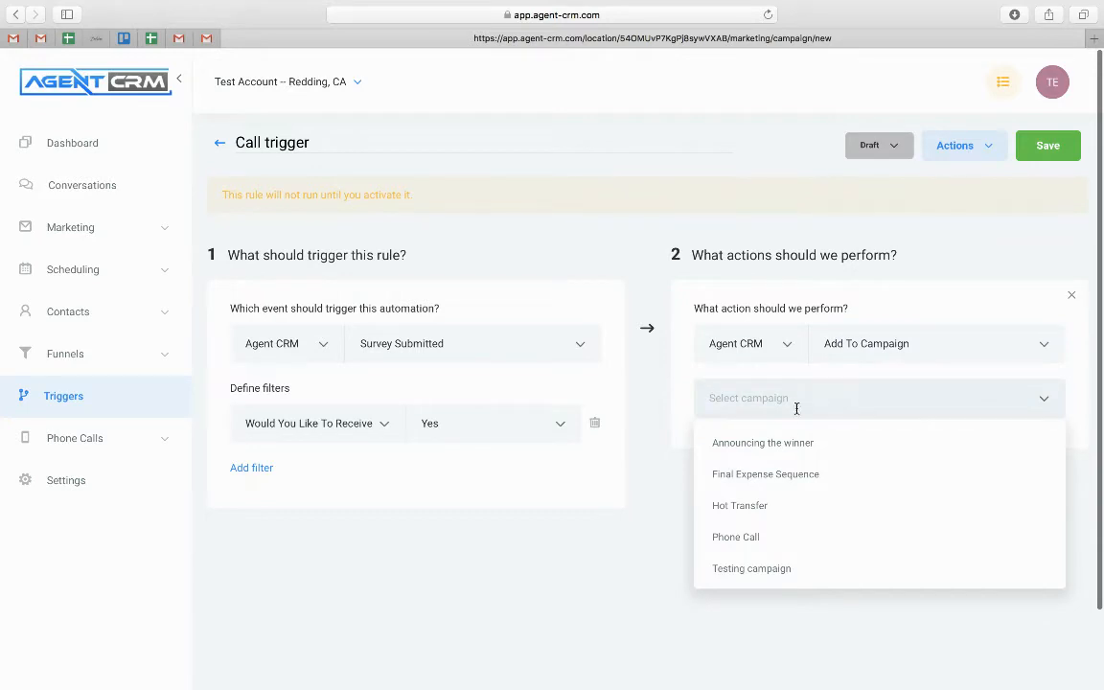
pyautogui.click(761, 542)
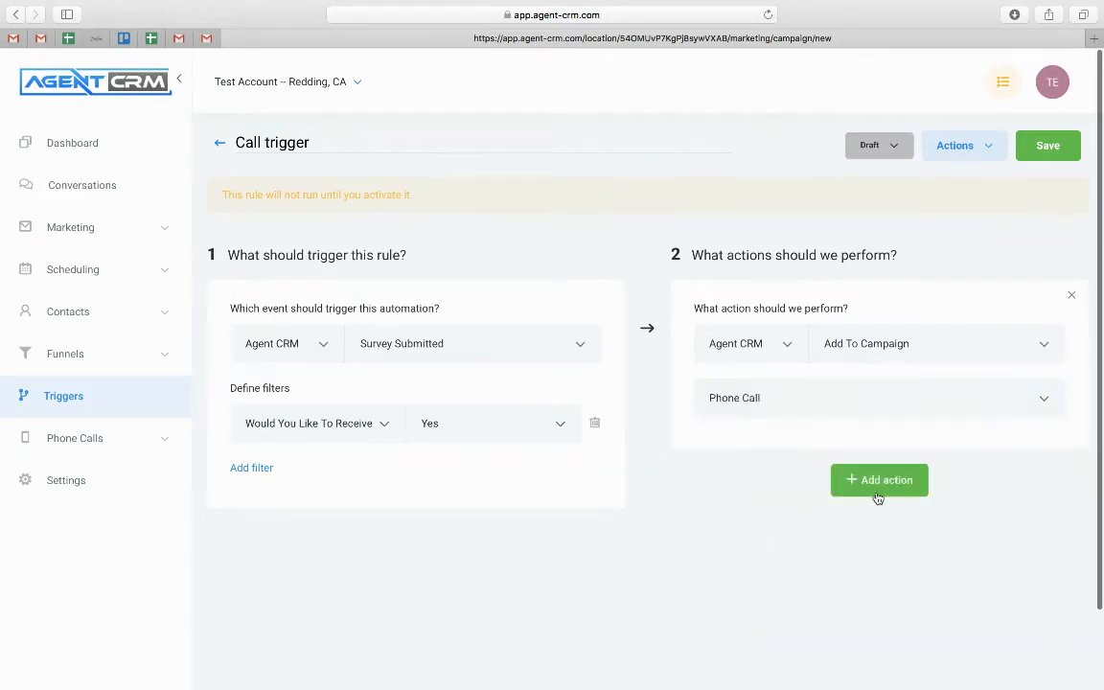
# Set the rule status to Active and save it
pyautogui.click(900, 151)
pyautogui.click(896, 184)
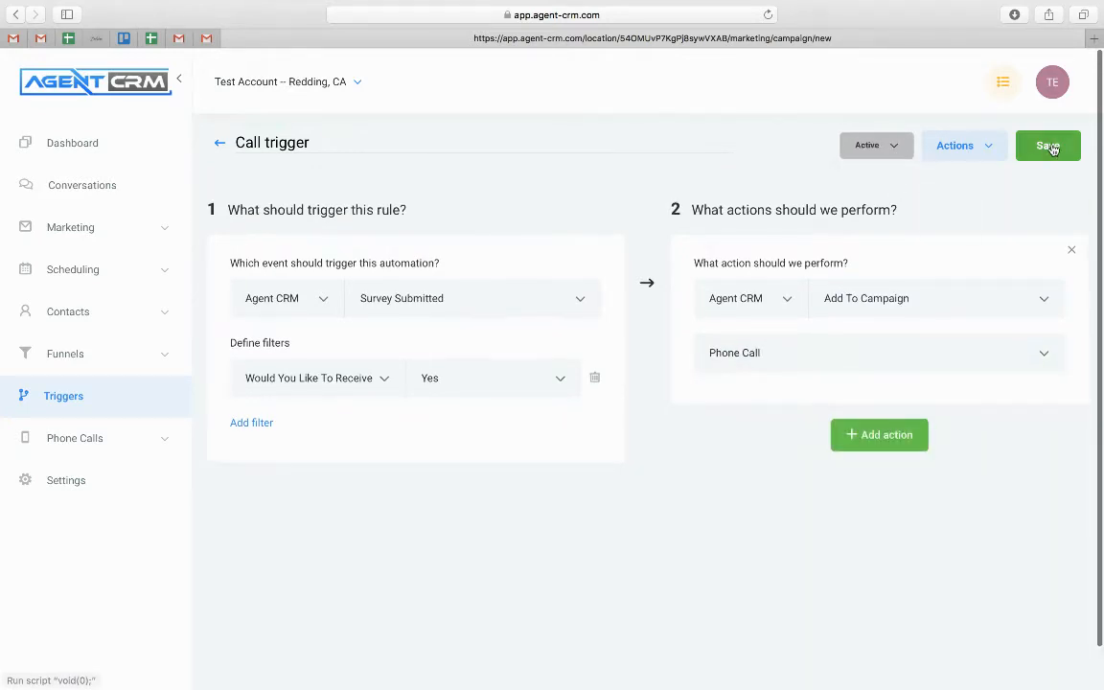
pyautogui.click(1052, 147)
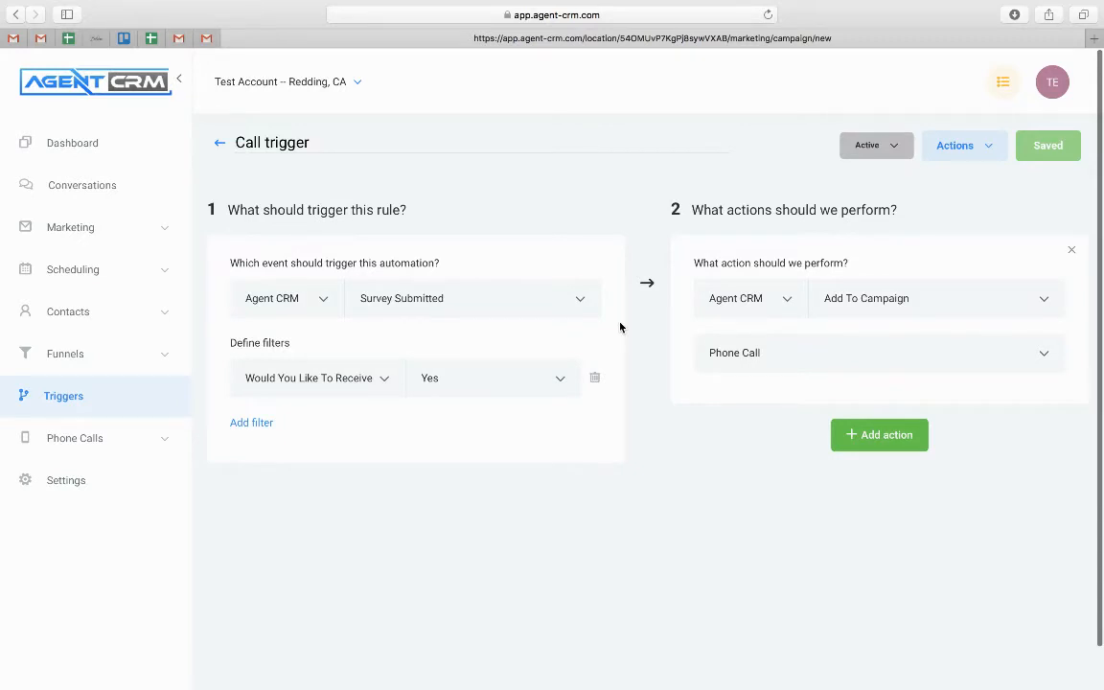
pyautogui.click(74, 354)
# Open 'Giveaway Funnel - Final Expense - Outback' from the Funnels list to view its steps
pyautogui.click(43, 405)
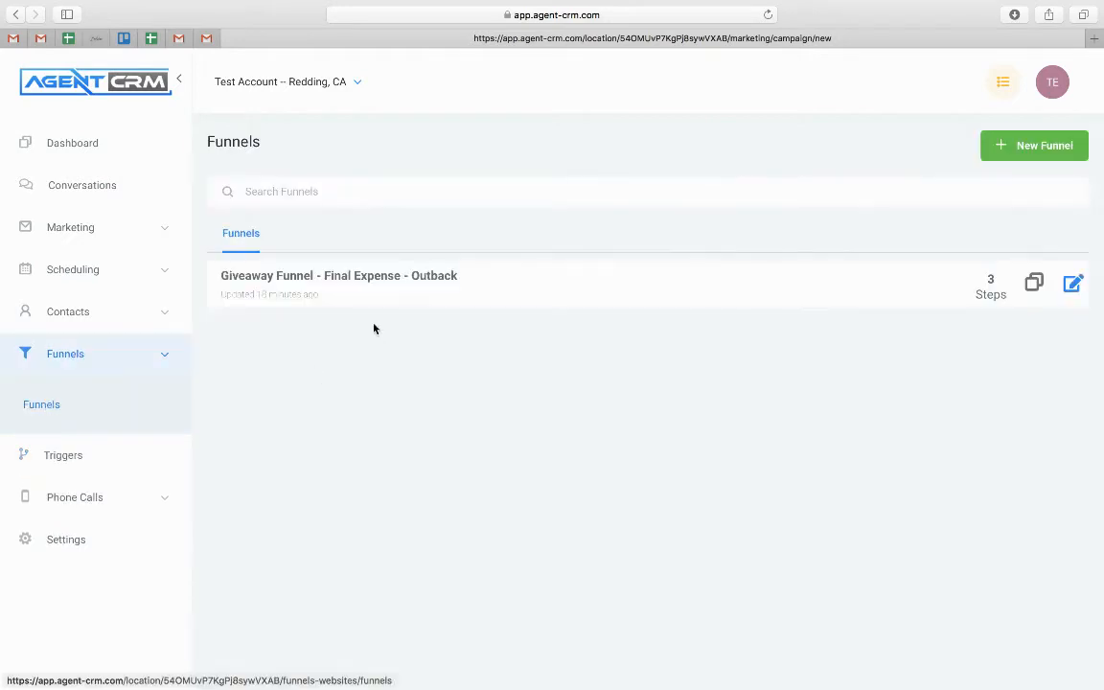
pyautogui.click(365, 278)
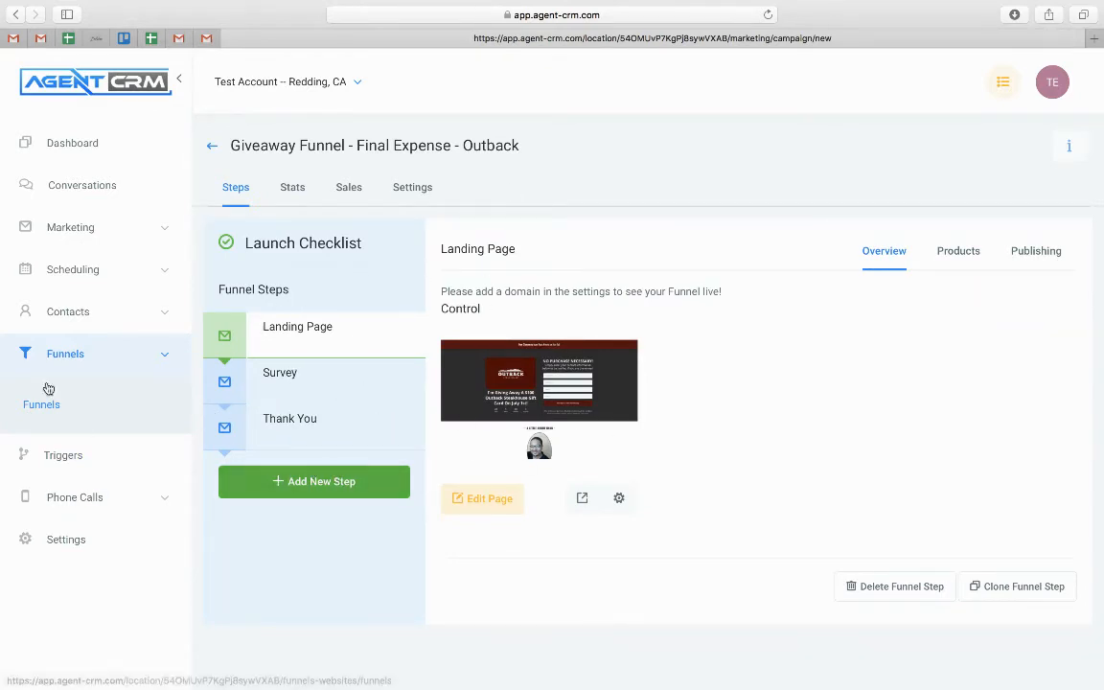
pyautogui.click(65, 354)
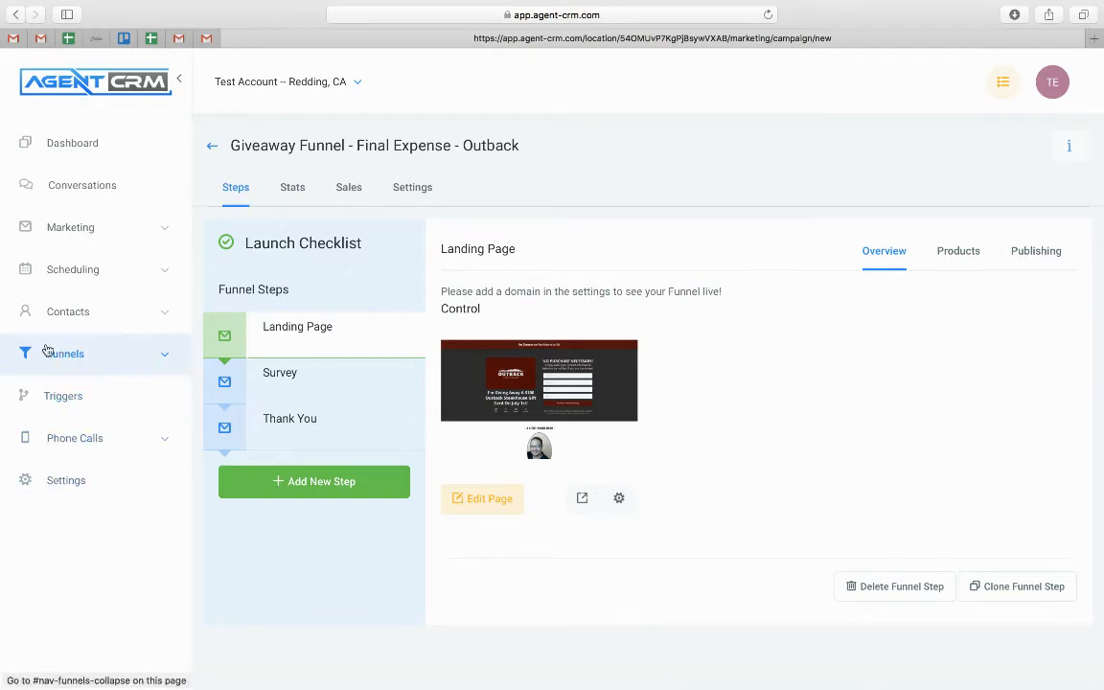
# Look through the Settings tabs and end on Calendars, listing the Giveaway Leads calendar
pyautogui.click(68, 489)
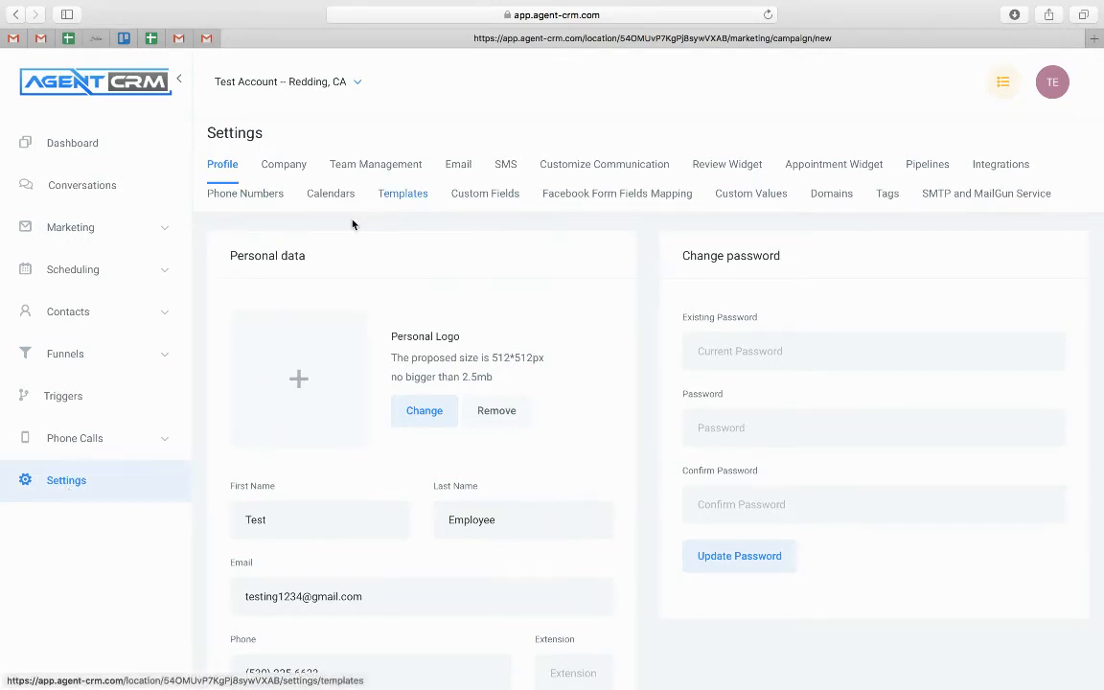
pyautogui.click(354, 169)
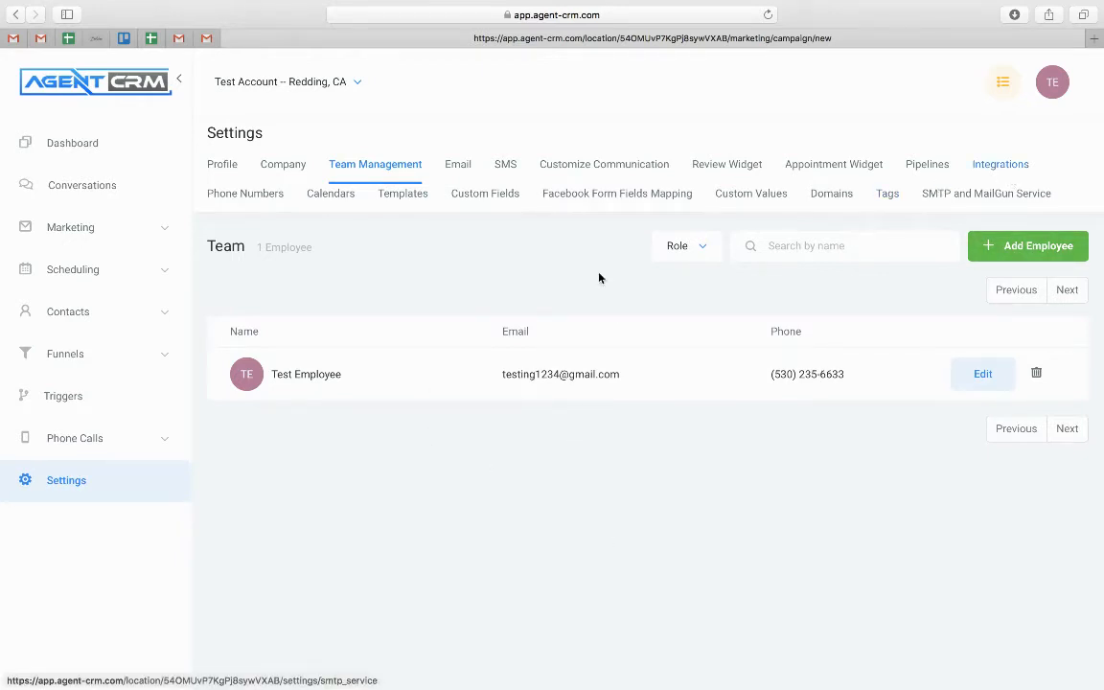
pyautogui.click(335, 195)
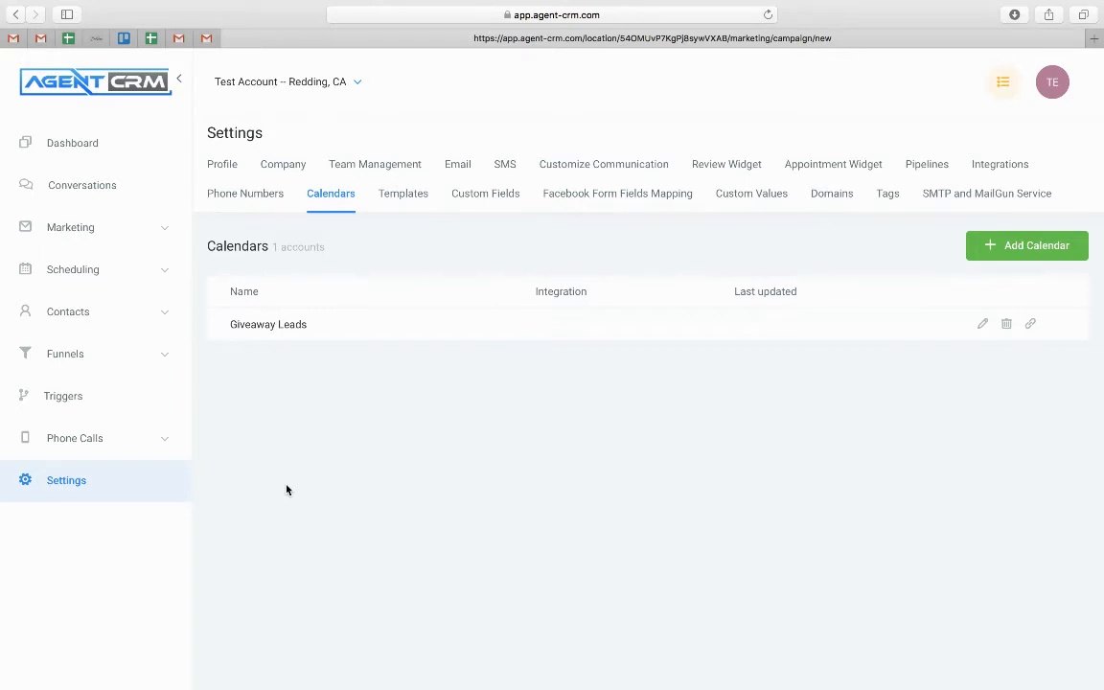
pyautogui.click(993, 164)
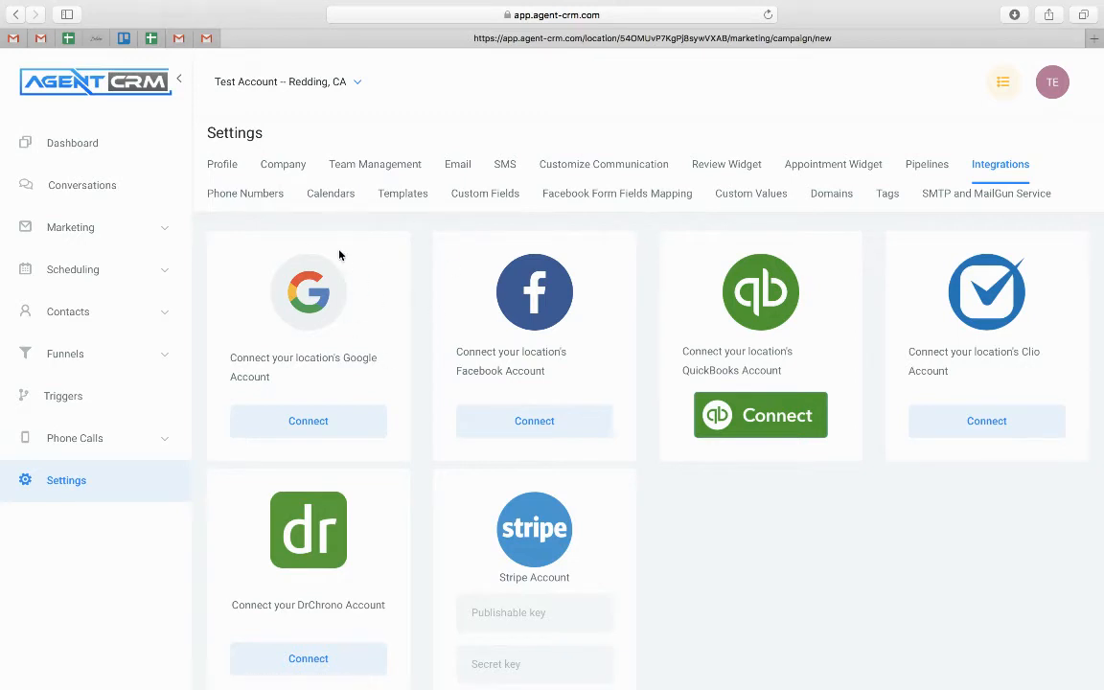
pyautogui.click(335, 196)
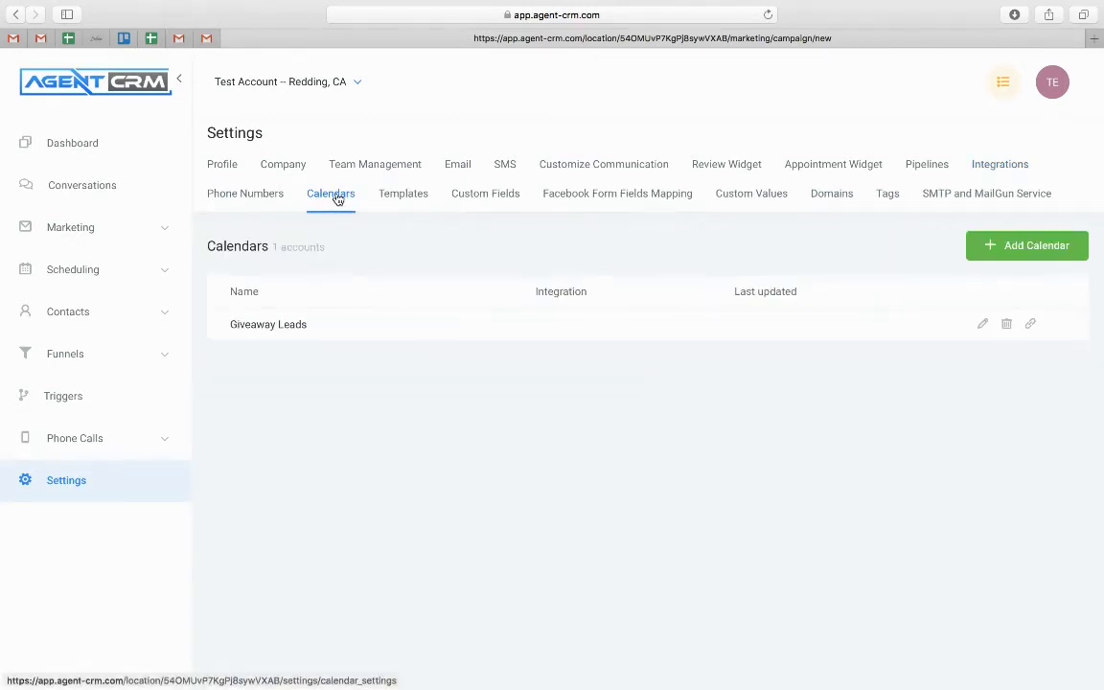
# Open the Giveaway Leads calendar for editing and review its calendar provider choices
pyautogui.click(983, 326)
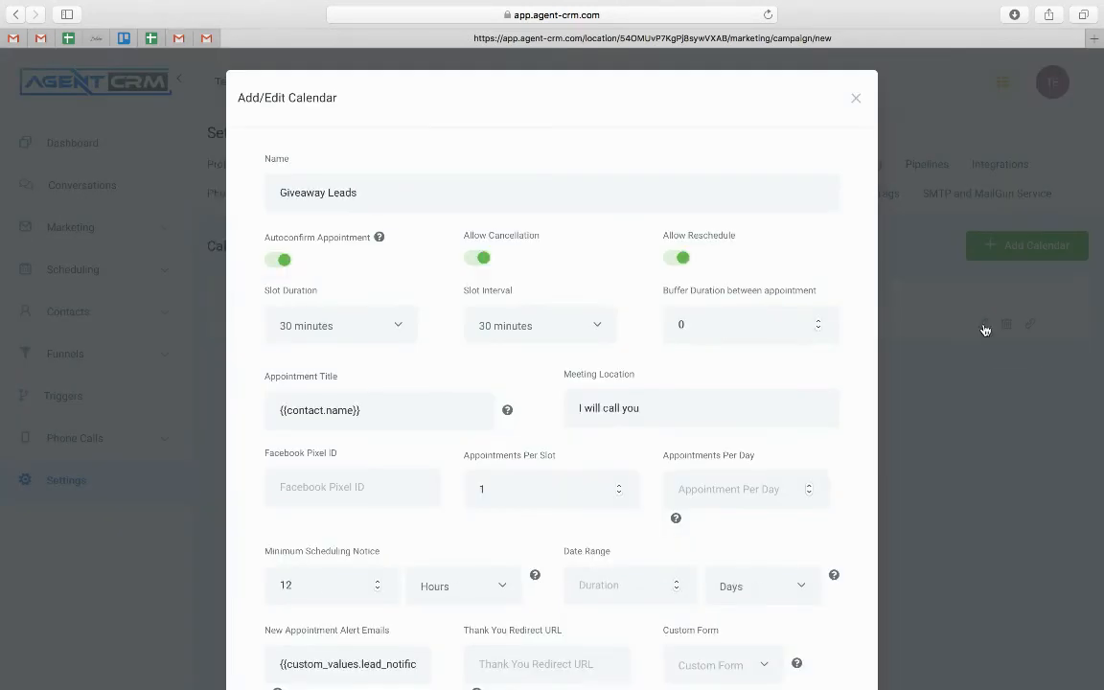
pyautogui.scroll(-15, 390, 414)
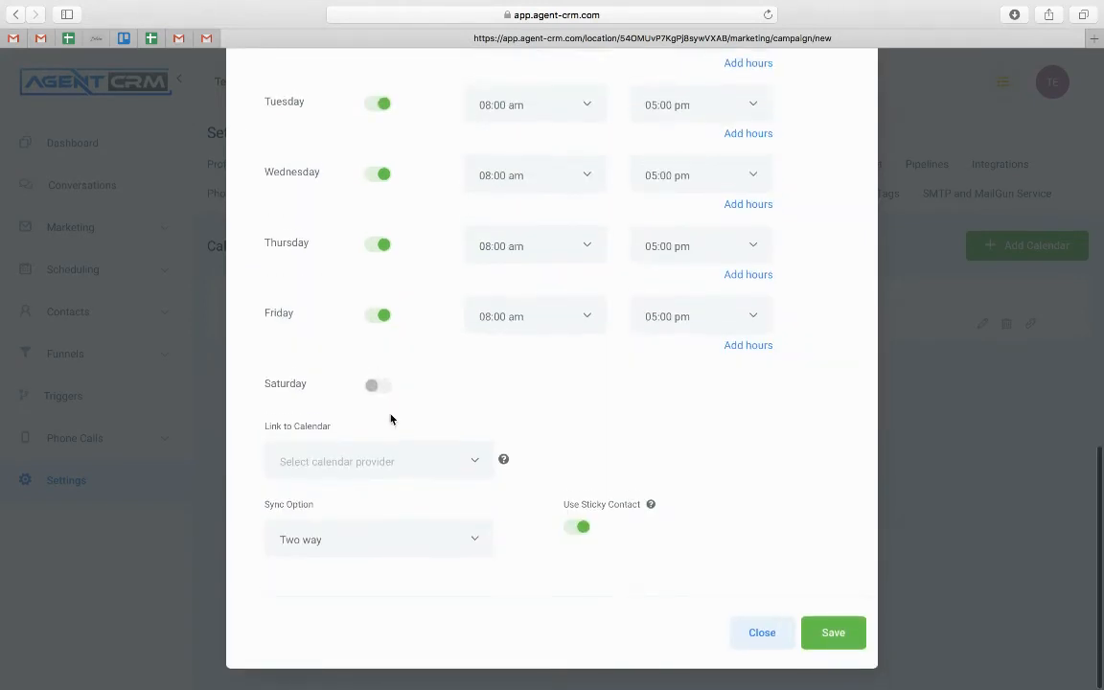
pyautogui.click(395, 470)
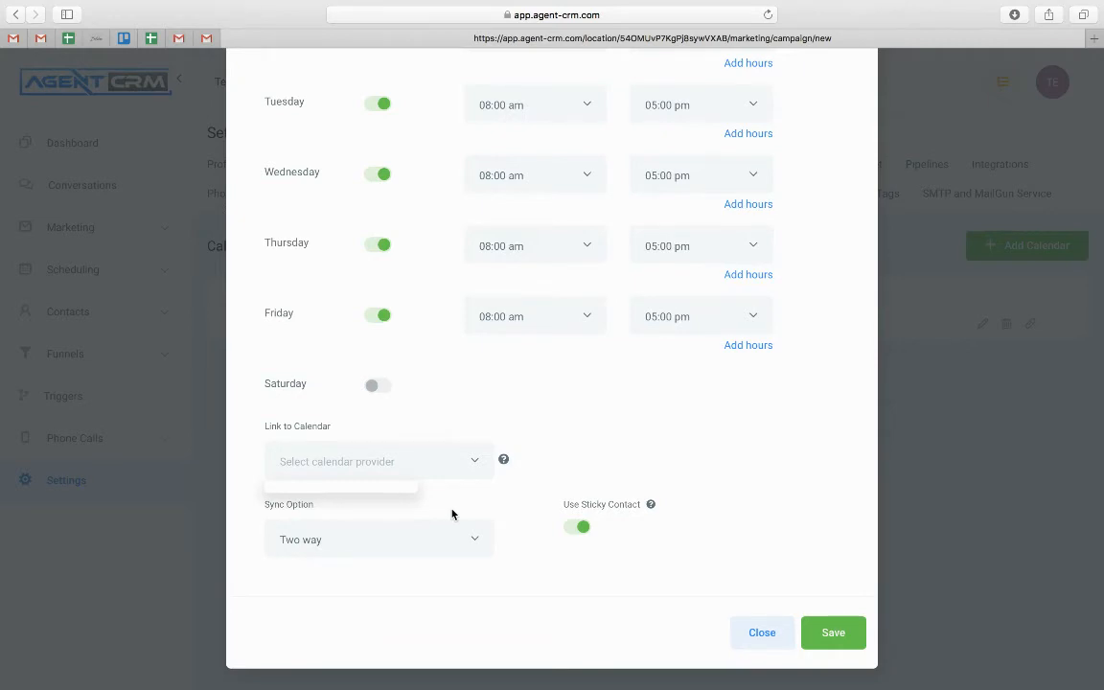
pyautogui.scroll(2, 452, 515)
pyautogui.scroll(10, 452, 515)
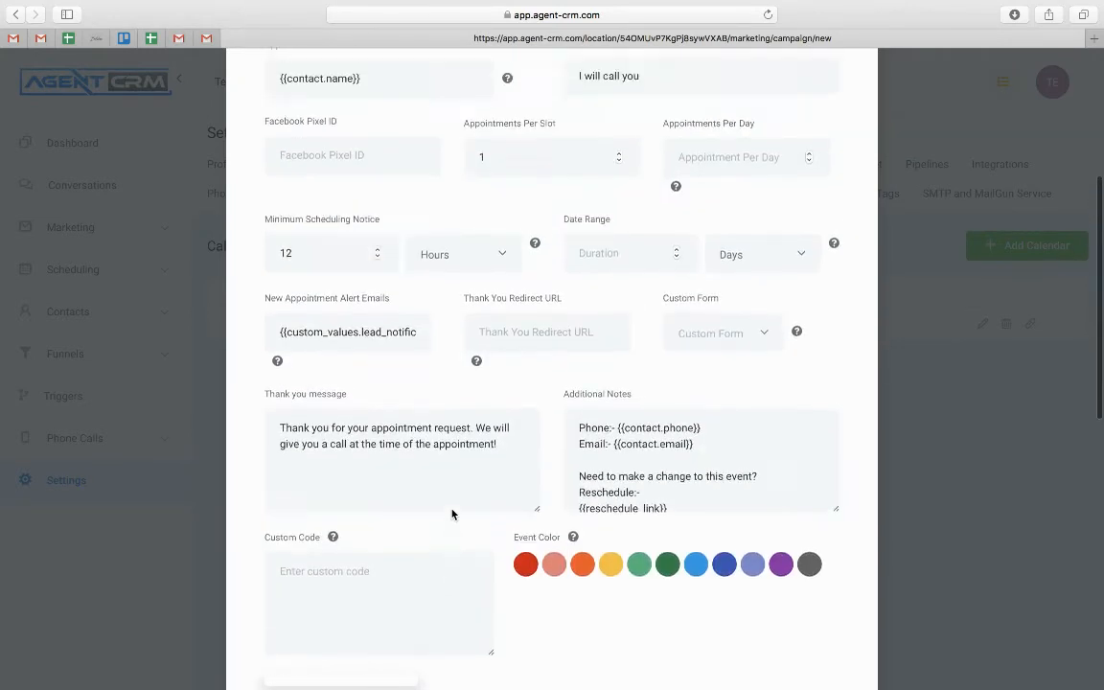
pyautogui.scroll(7, 403, 489)
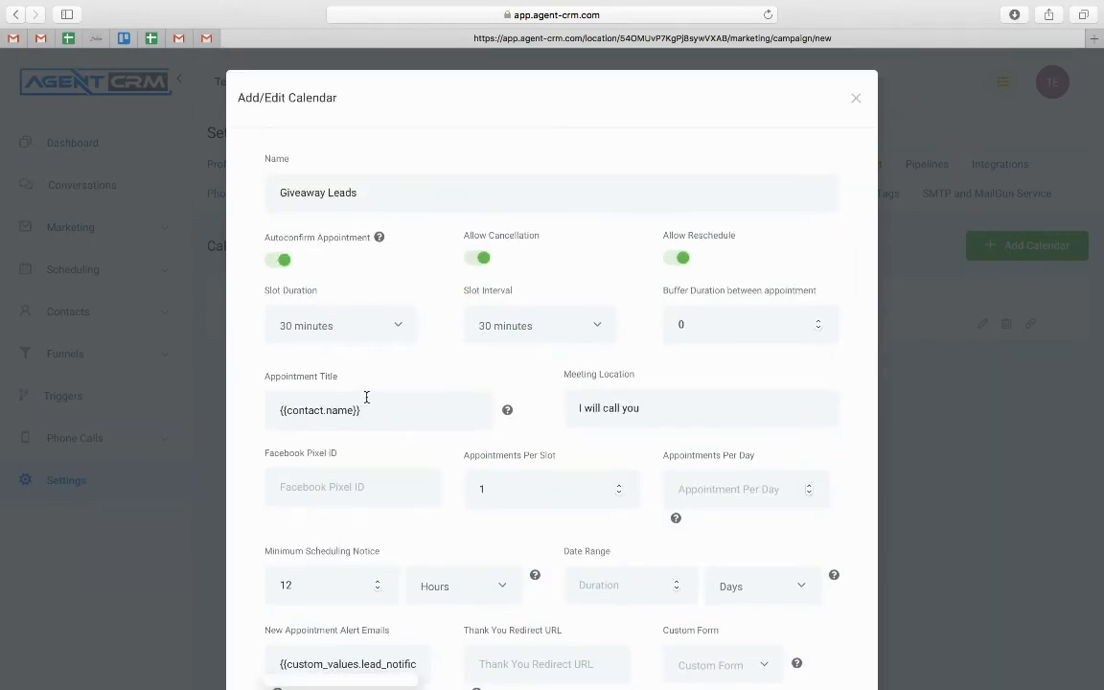
pyautogui.moveTo(645, 403); pyautogui.dragTo(567, 400)
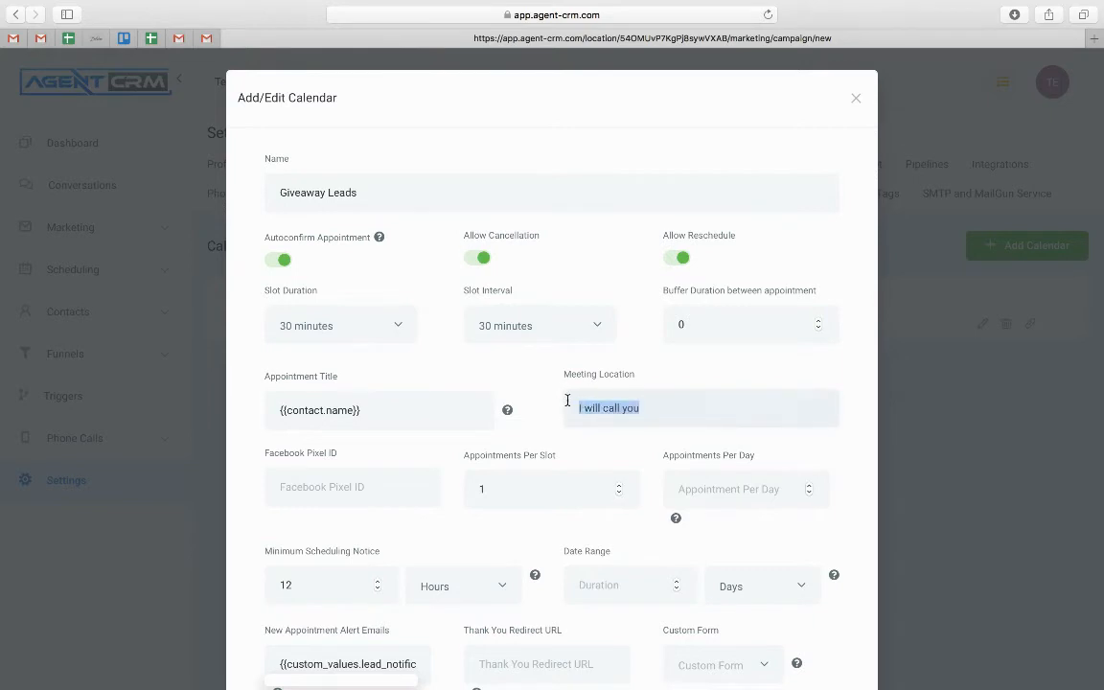
pyautogui.scroll(-3, 566, 400)
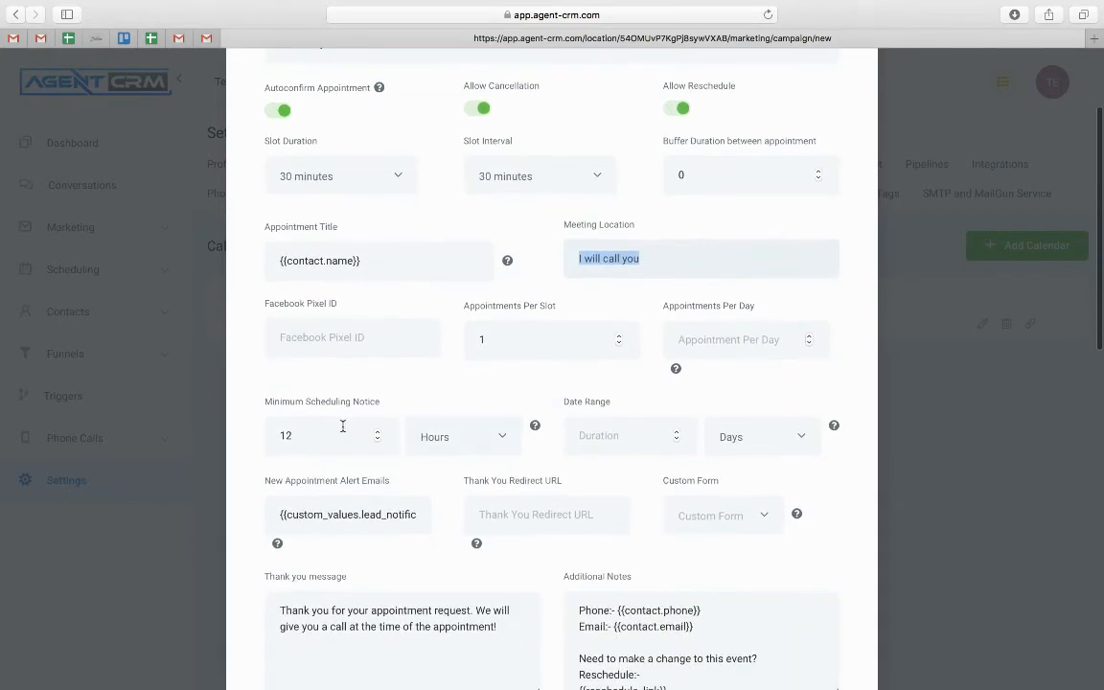
# Lower the Minimum Scheduling Notice from 12 to 8 hours and check the alert emails value
pyautogui.moveTo(266, 404); pyautogui.dragTo(384, 407)
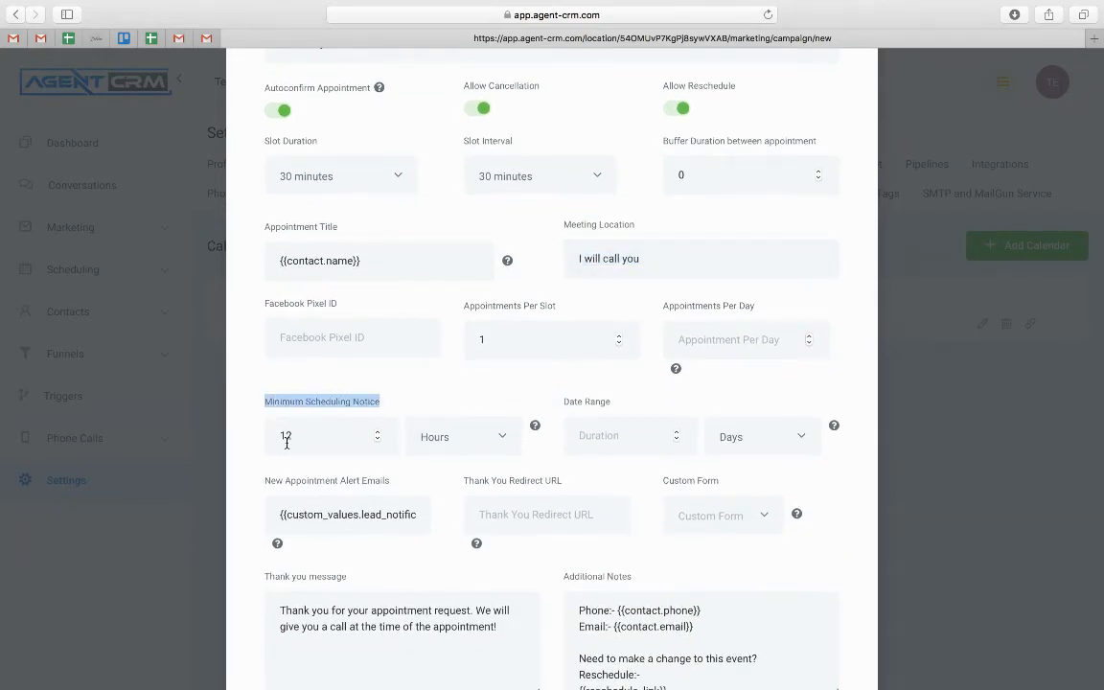
pyautogui.click(377, 441)
pyautogui.click(377, 441)
pyautogui.click(378, 441)
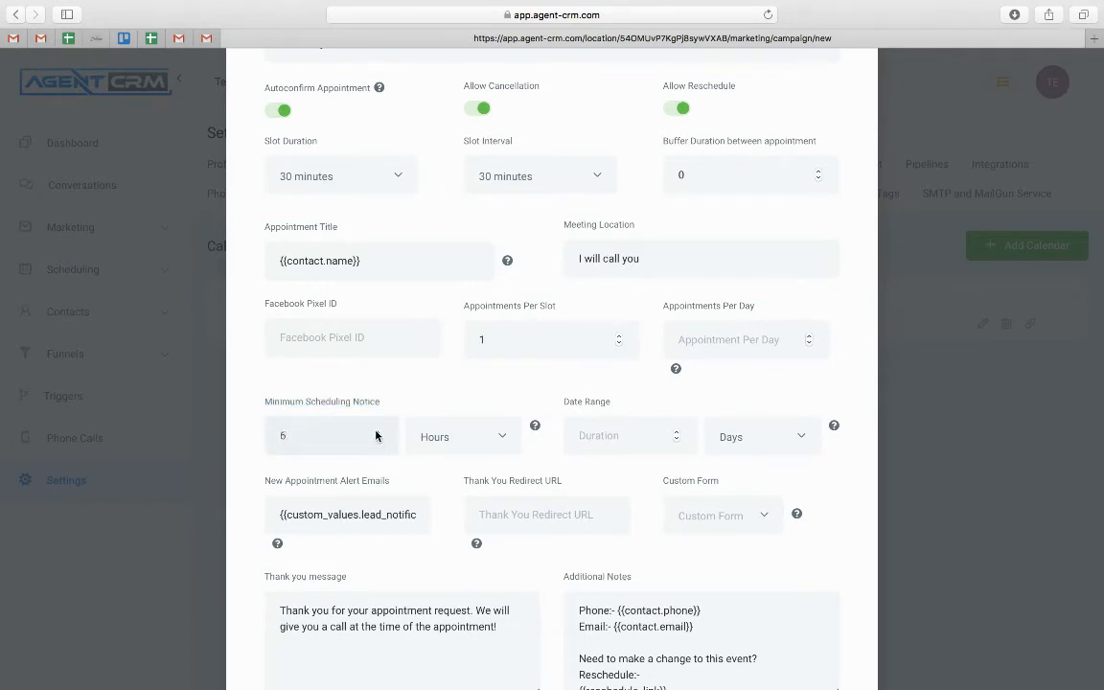
pyautogui.scroll(-3, 375, 436)
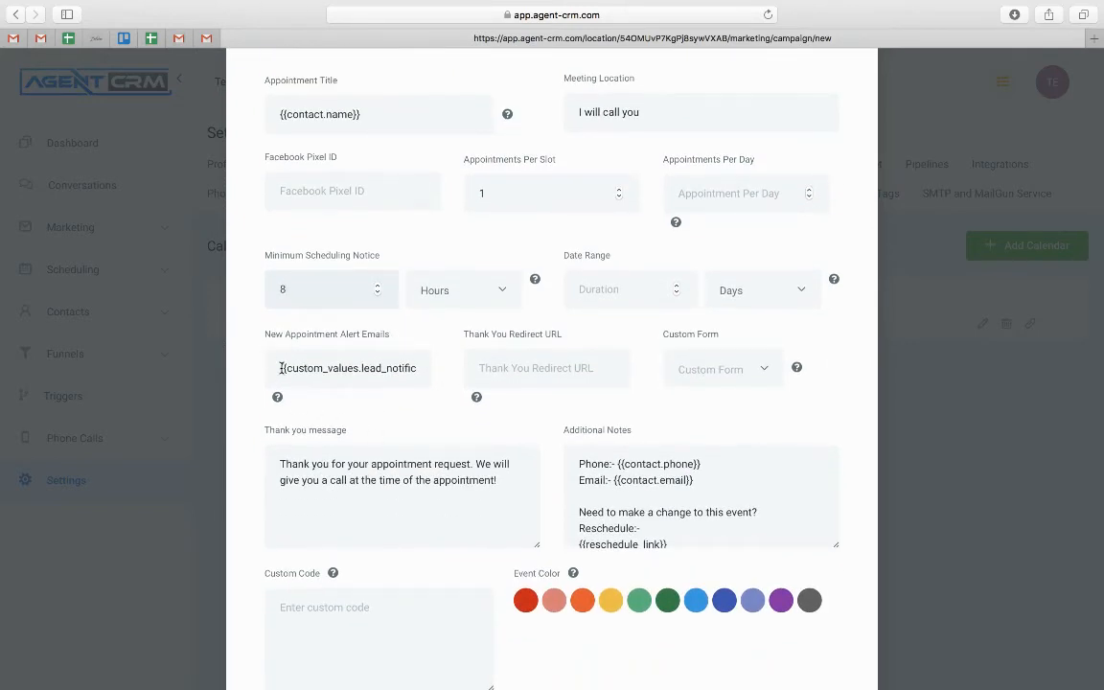
pyautogui.moveTo(281, 368); pyautogui.dragTo(429, 371)
pyautogui.click(448, 375)
# Review the sticky contact setting and save the Giveaway Leads calendar
pyautogui.scroll(-8, 403, 367)
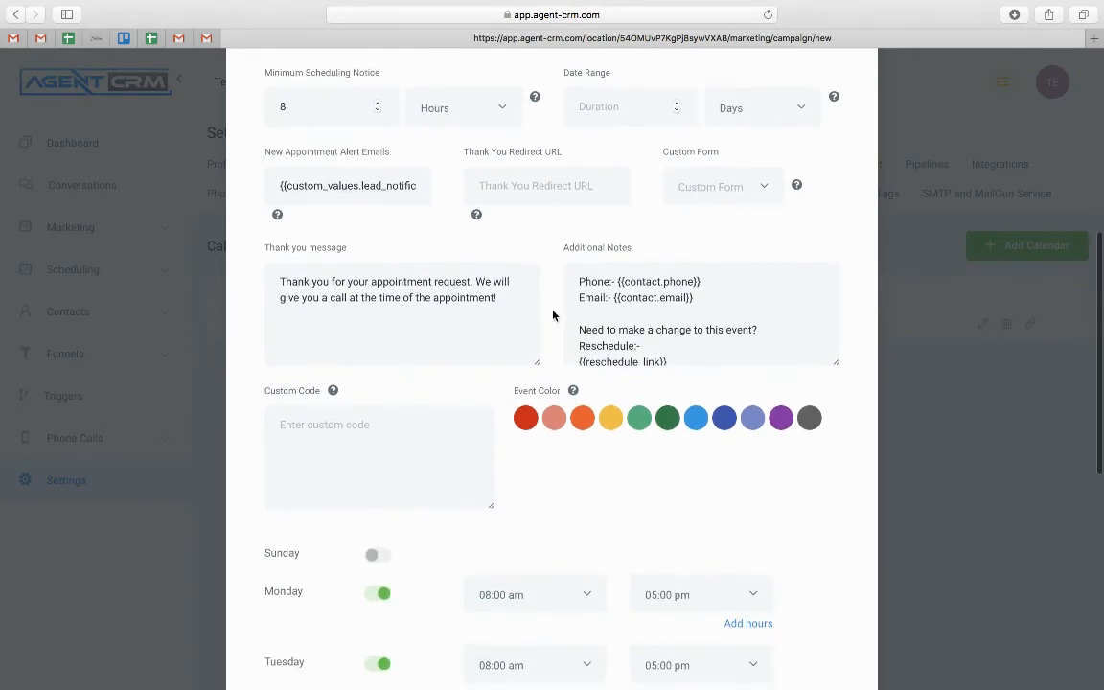
pyautogui.scroll(-2, 439, 449)
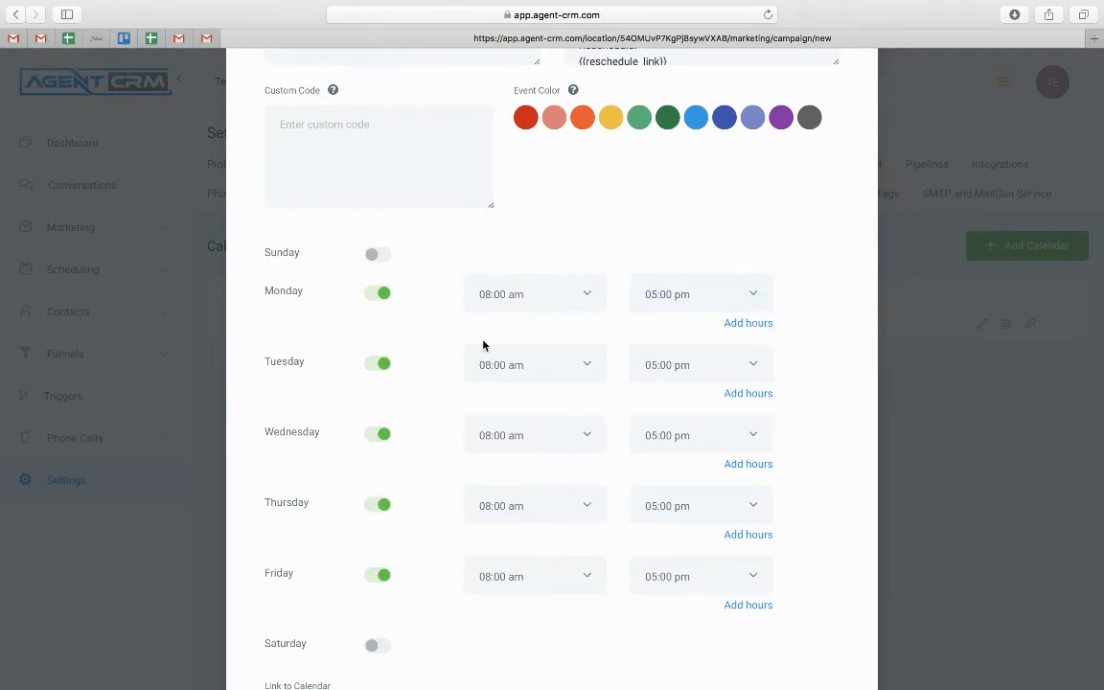
pyautogui.scroll(-5, 484, 345)
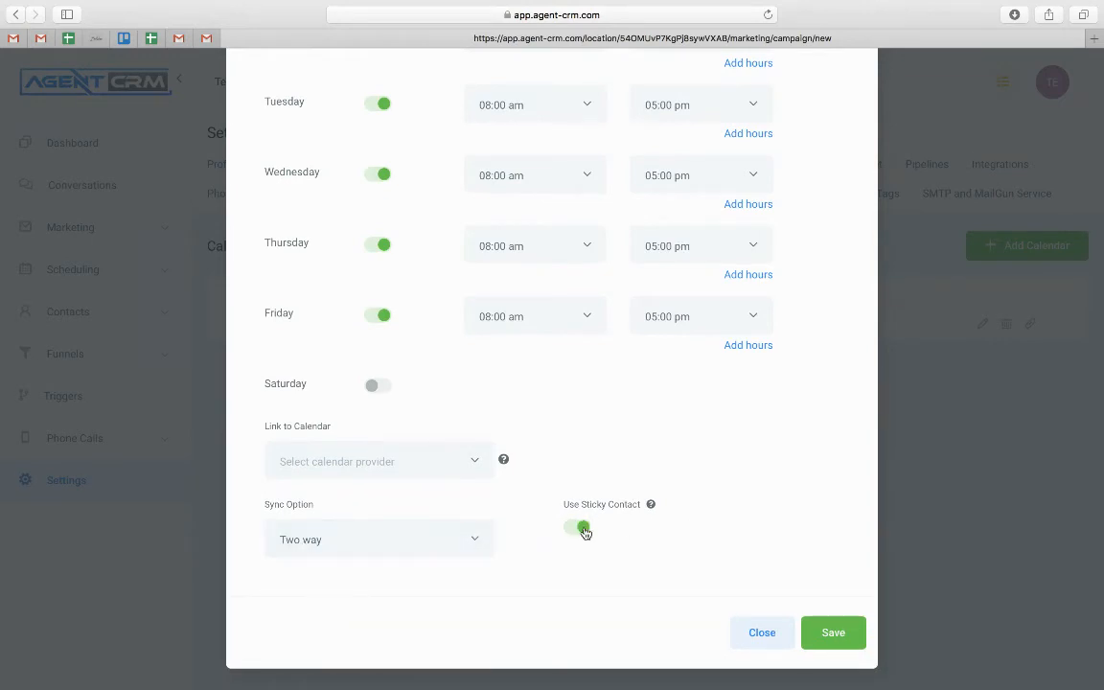
pyautogui.moveTo(565, 509); pyautogui.dragTo(641, 507)
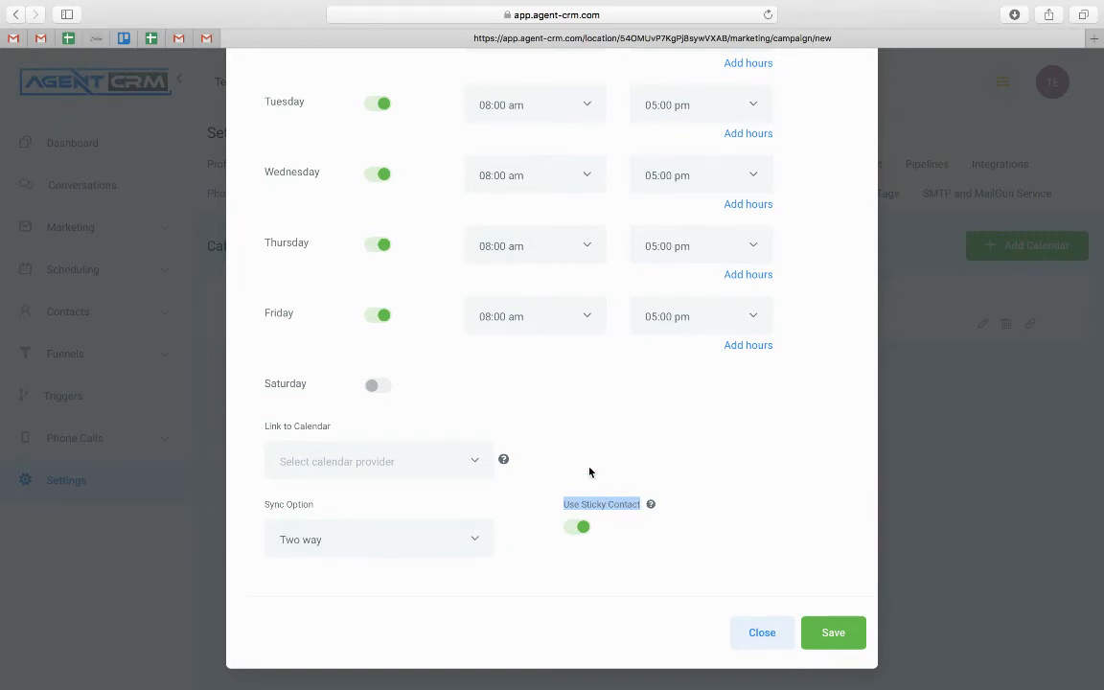
pyautogui.scroll(15, 590, 472)
pyautogui.scroll(-15, 589, 471)
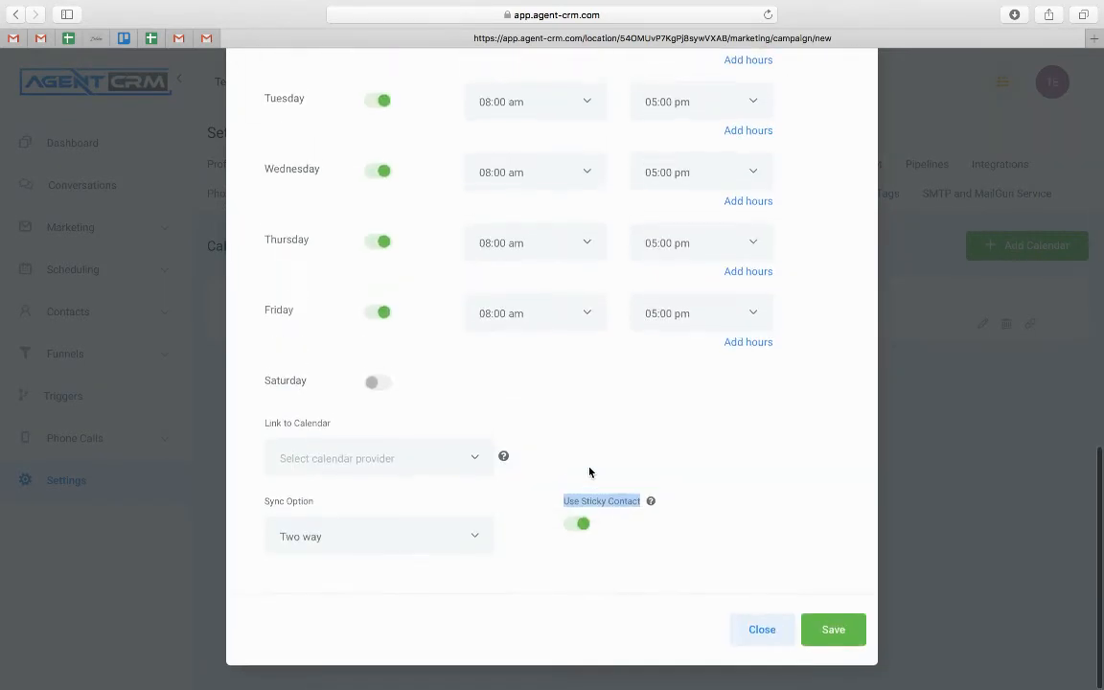
pyautogui.scroll(15, 589, 472)
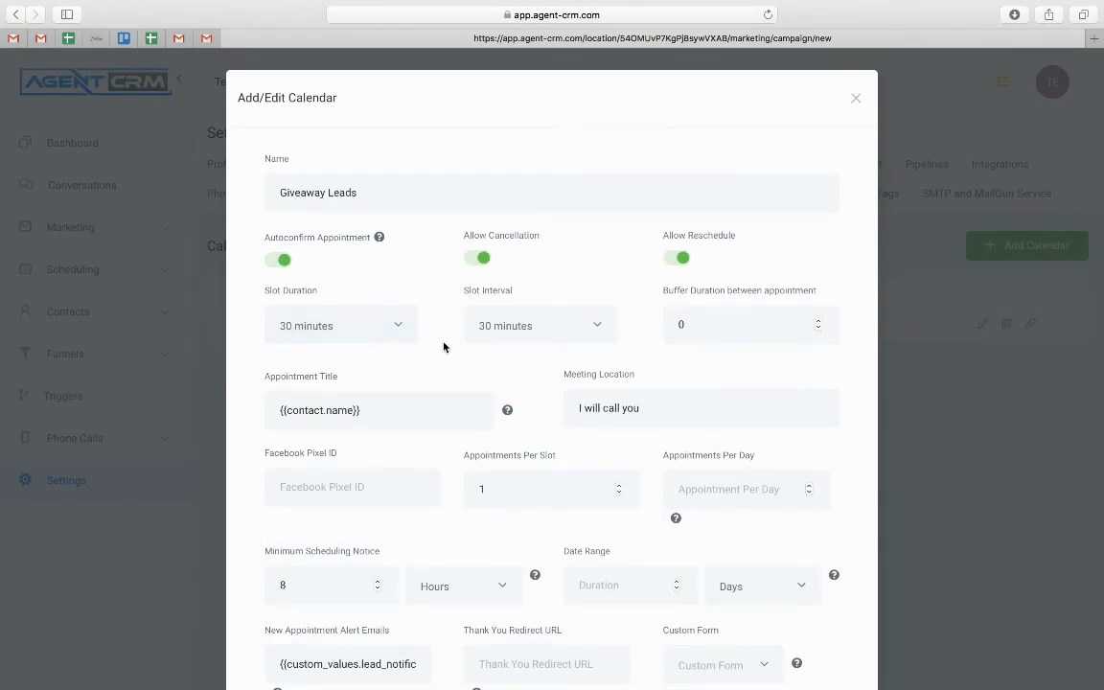
pyautogui.scroll(-15, 443, 347)
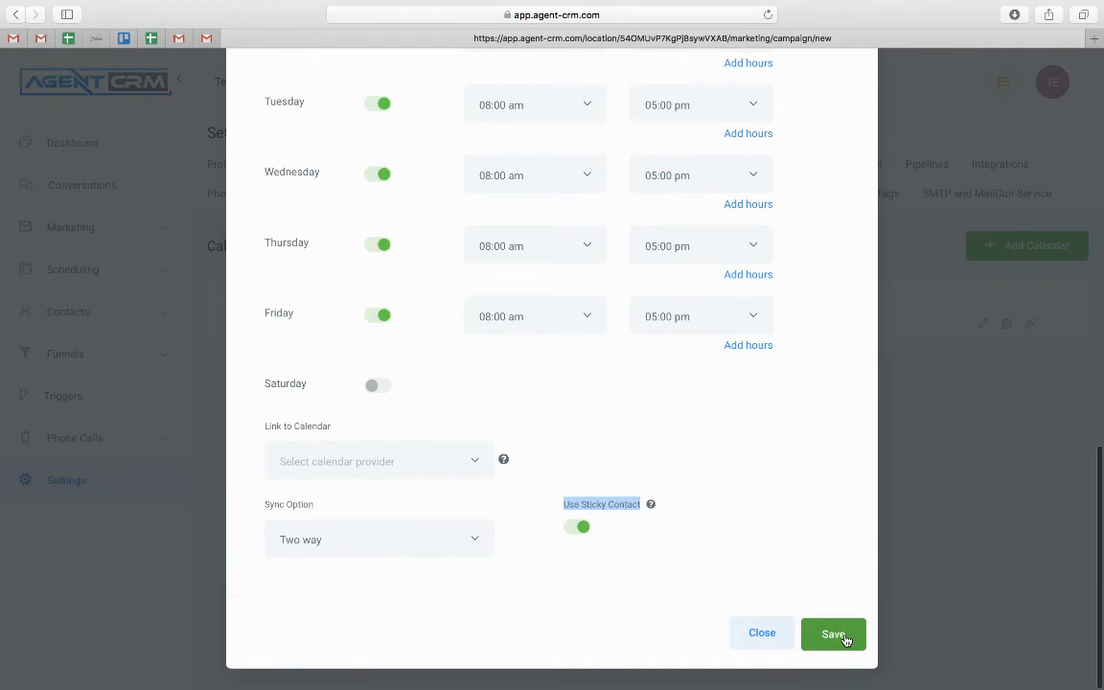
pyautogui.click(844, 636)
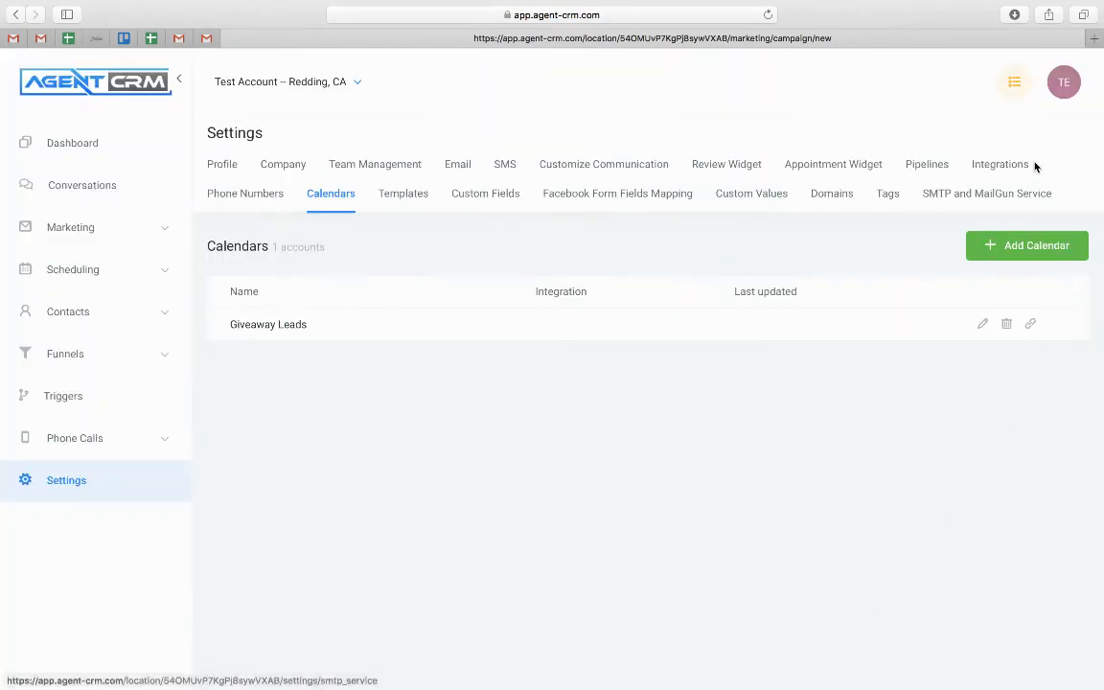
# Search Phone Numbers for available 530 area-code numbers, then close the dialog without adding one
pyautogui.click(269, 197)
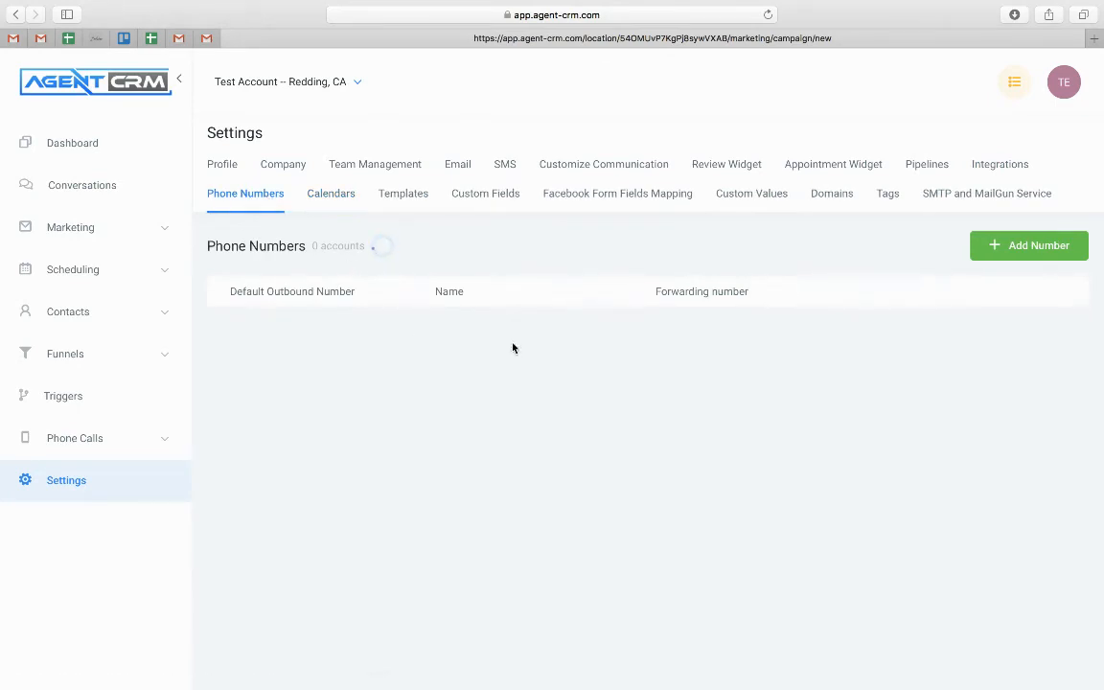
pyautogui.click(1038, 247)
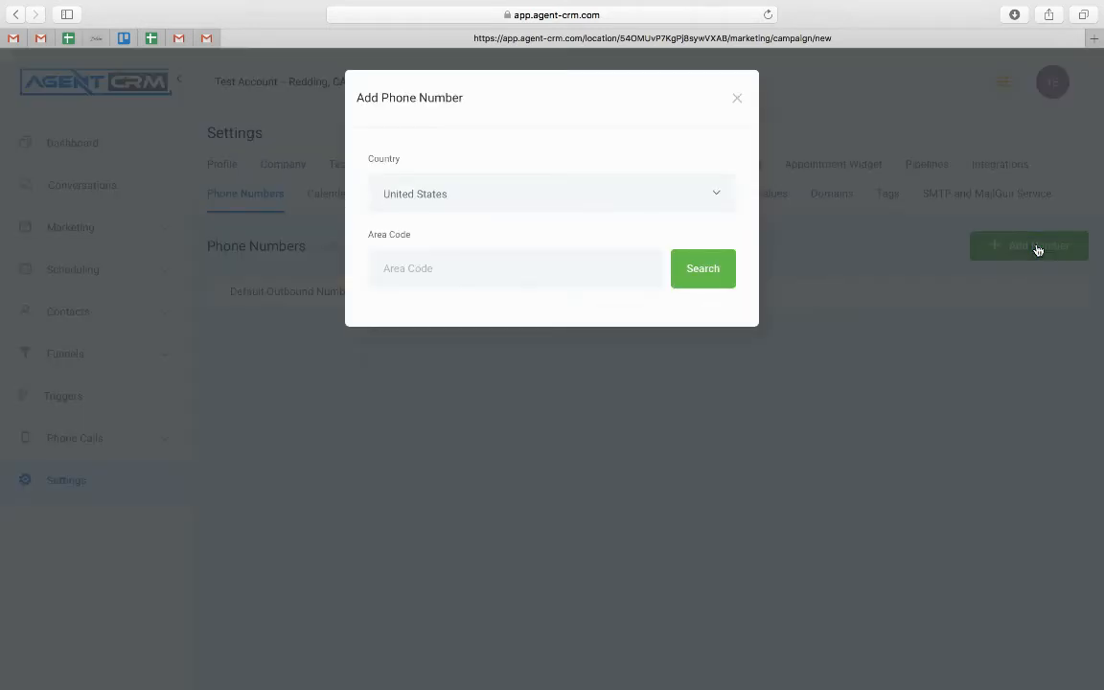
pyautogui.click(417, 270)
pyautogui.write('530')
pyautogui.click(701, 269)
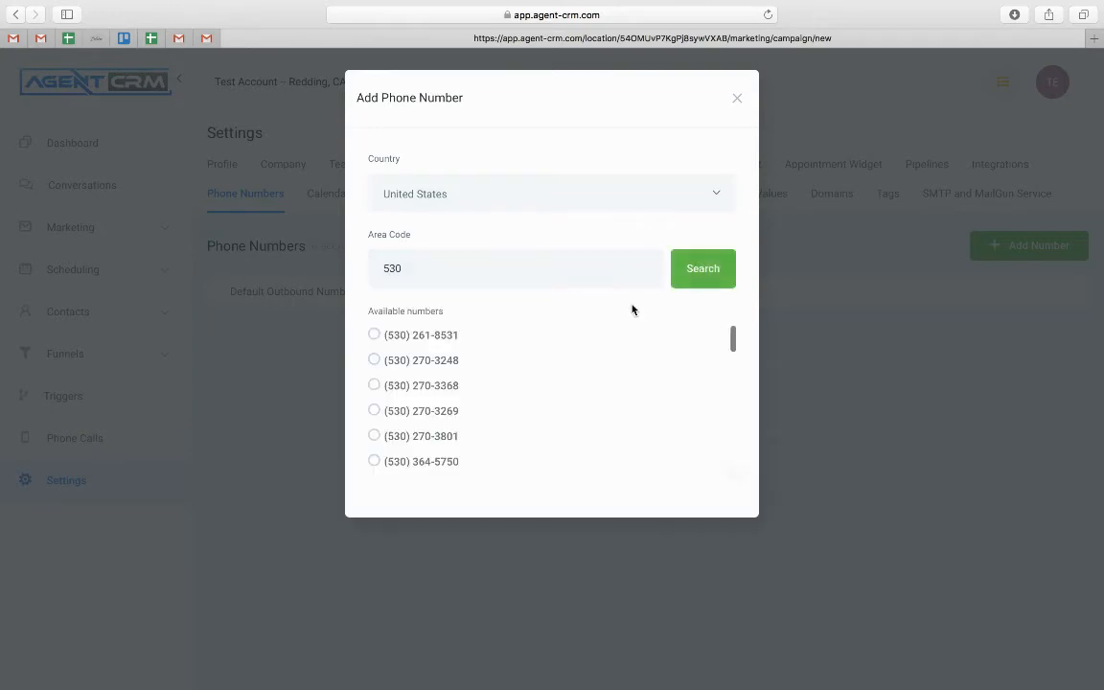
pyautogui.scroll(-10, 383, 387)
pyautogui.scroll(10, 383, 387)
pyautogui.click(737, 99)
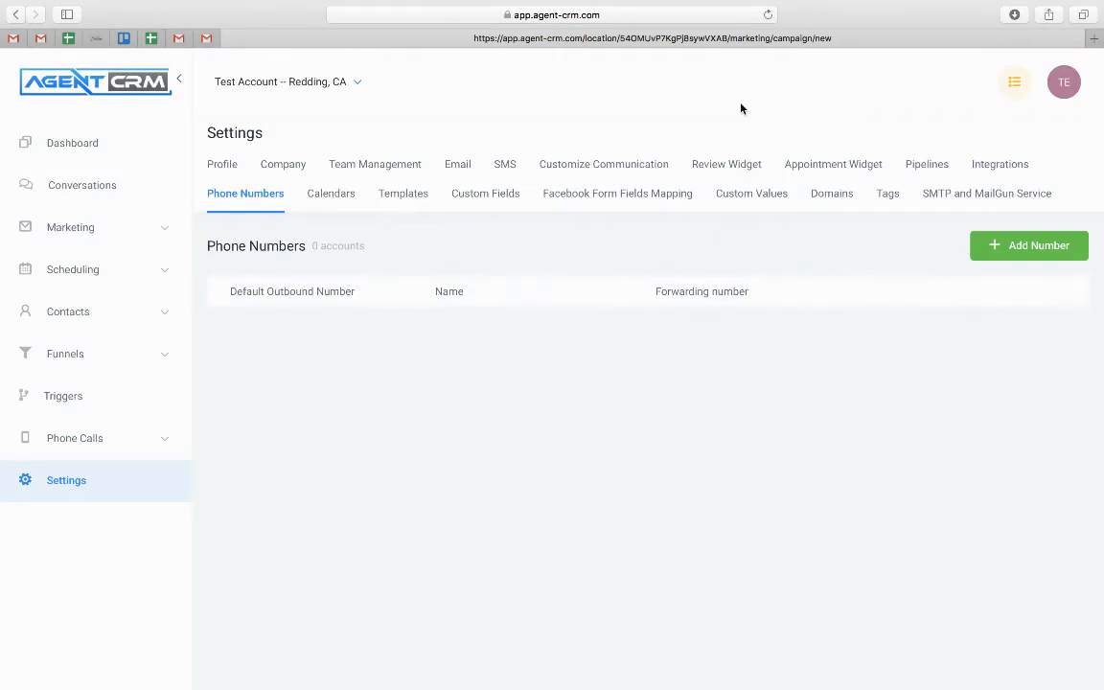
# Start a new email template named 'Testing Template' with subject 'How is it going?'
pyautogui.click(409, 198)
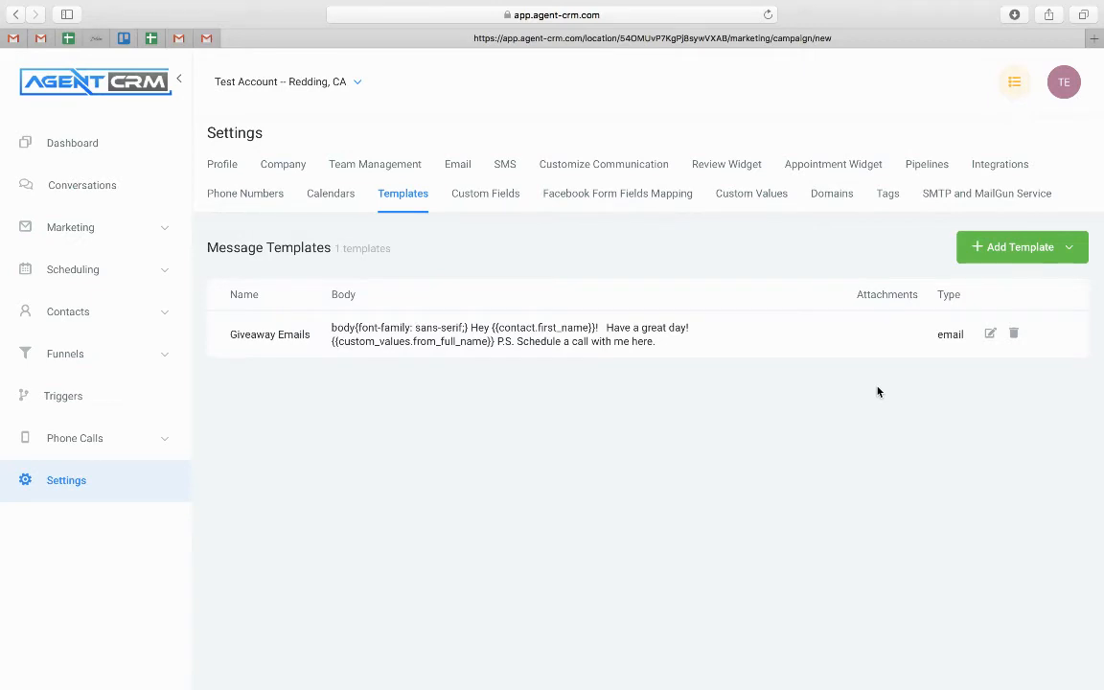
pyautogui.click(1070, 248)
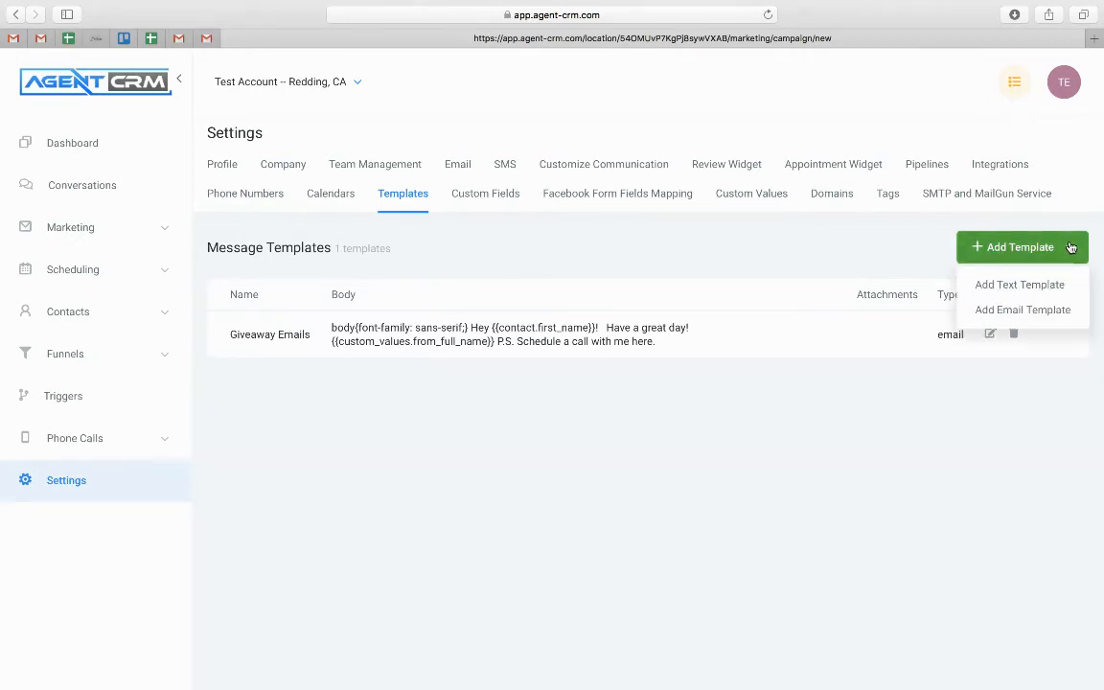
pyautogui.click(1018, 310)
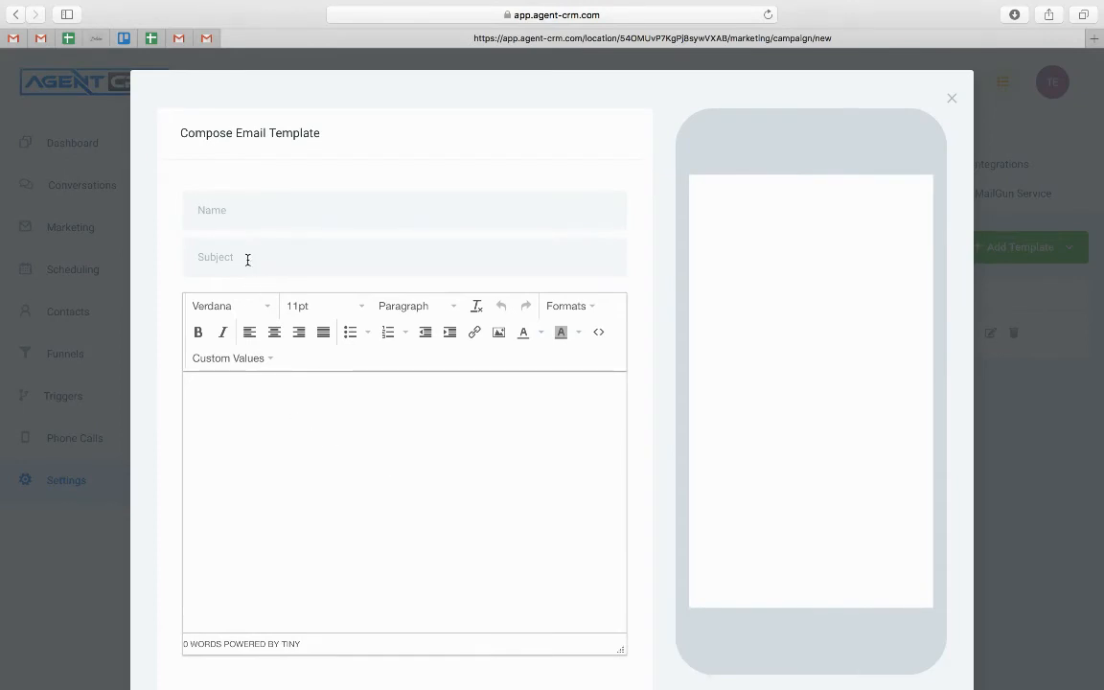
pyautogui.click(247, 217)
pyautogui.write('Test')
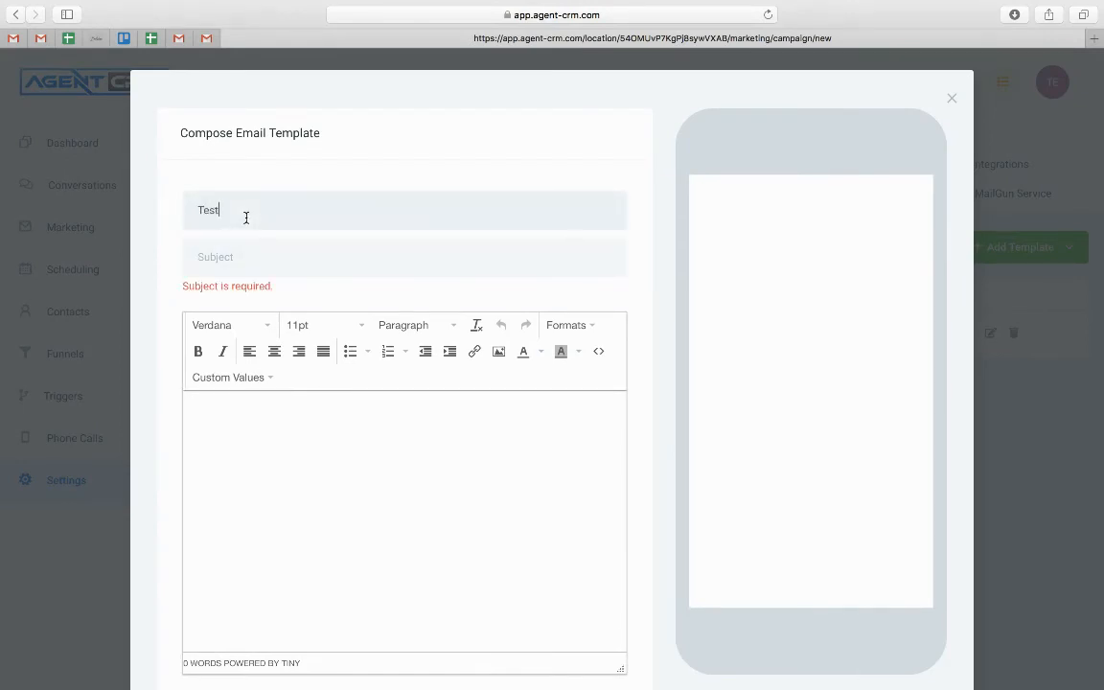
pyautogui.write('ing Template')
pyautogui.click(235, 272)
pyautogui.write('How is ')
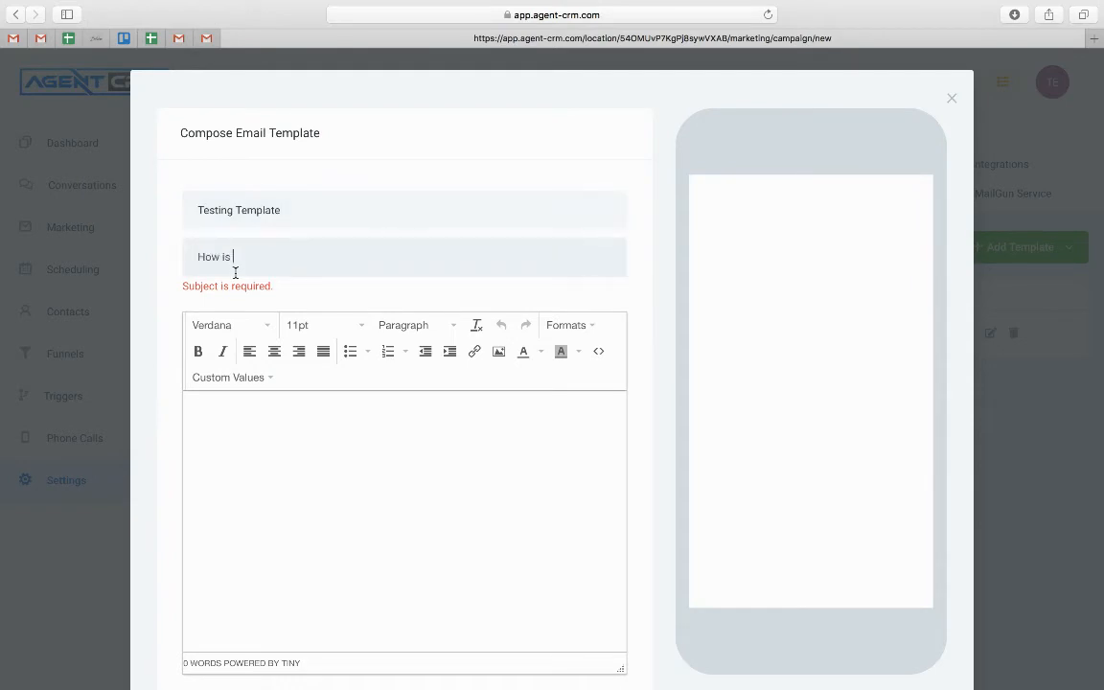
pyautogui.write('it going?')
# Write the body 'Type out your email here' and save the template
pyautogui.click(214, 436)
pyautogui.write('Type out')
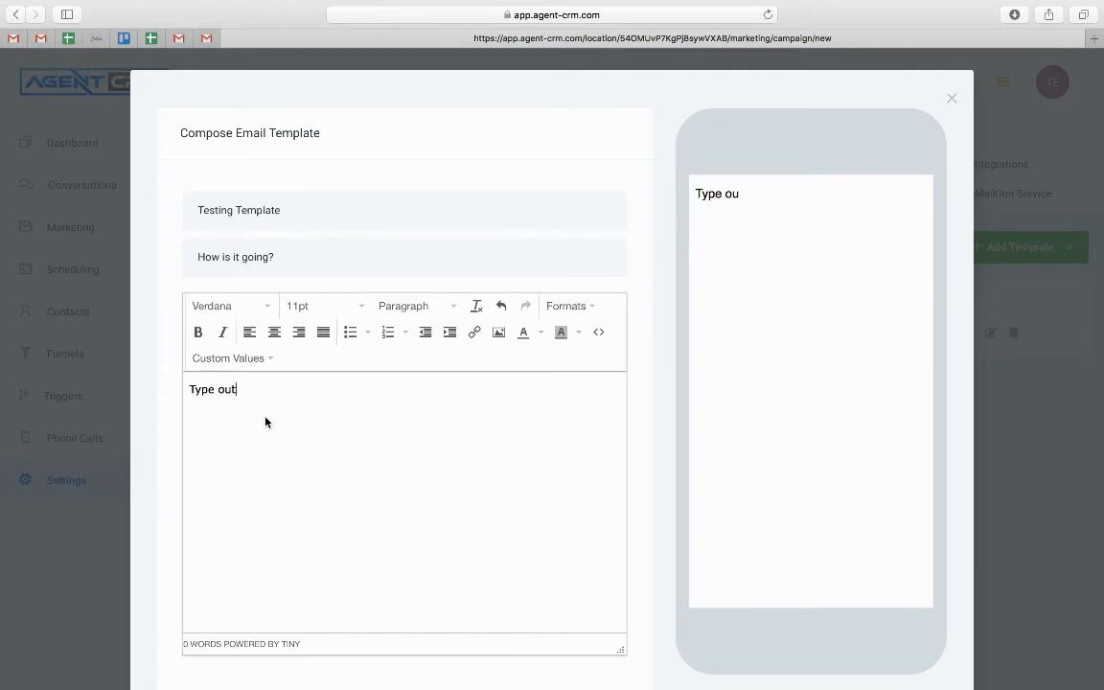
pyautogui.write(' your email here')
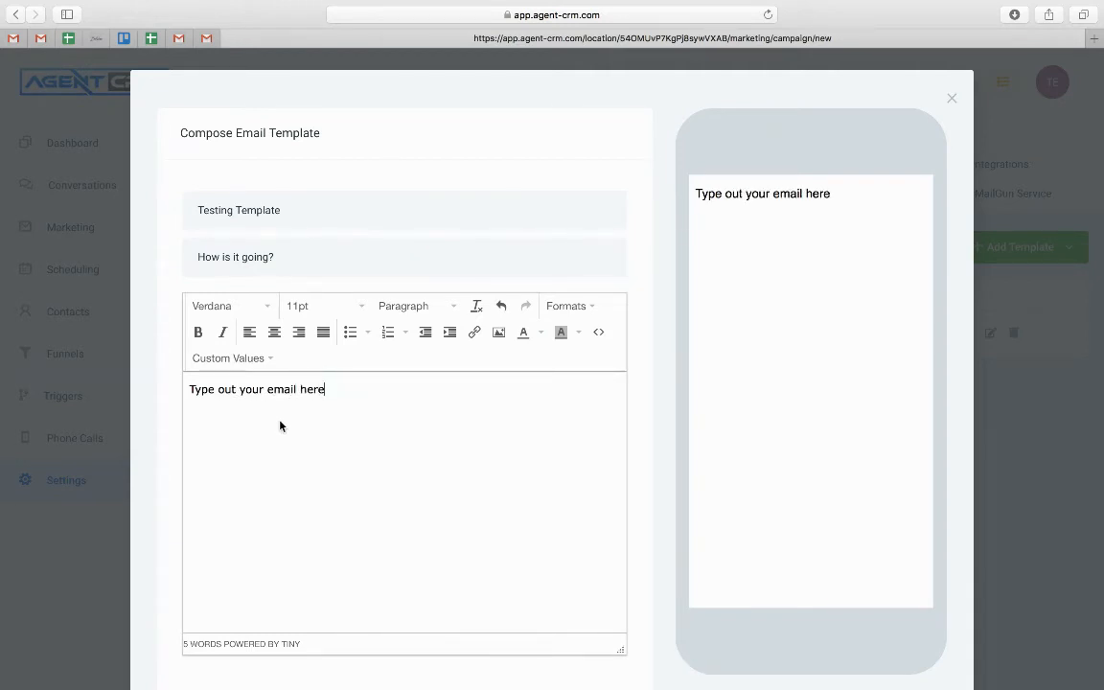
pyautogui.scroll(-3, 165, 537)
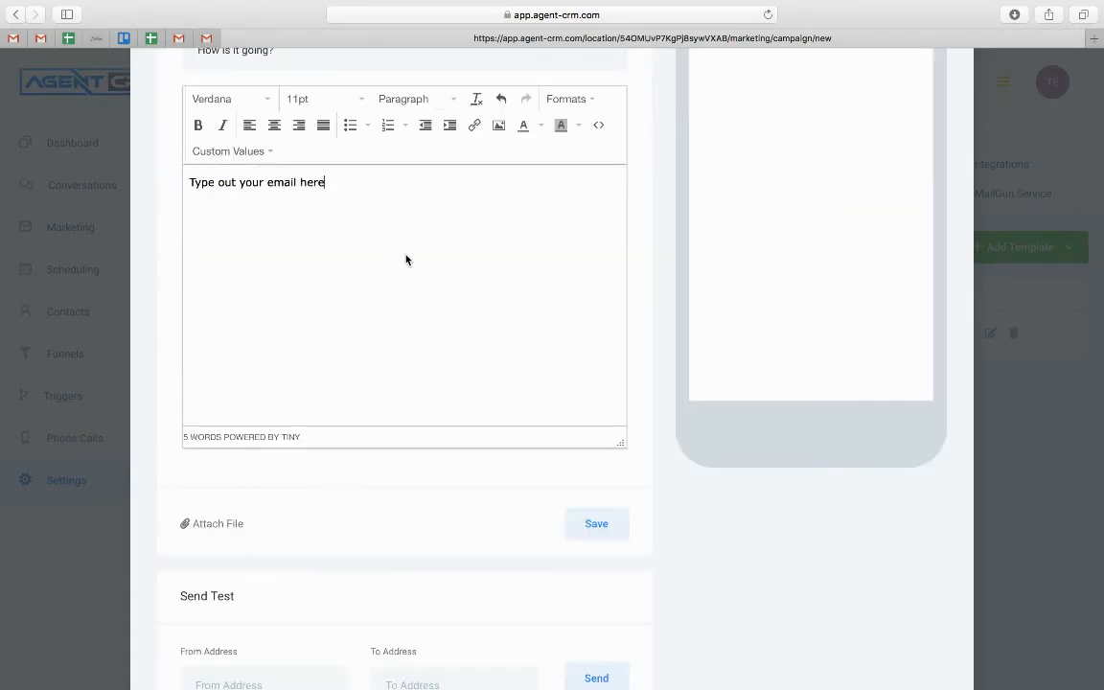
pyautogui.scroll(2, 242, 464)
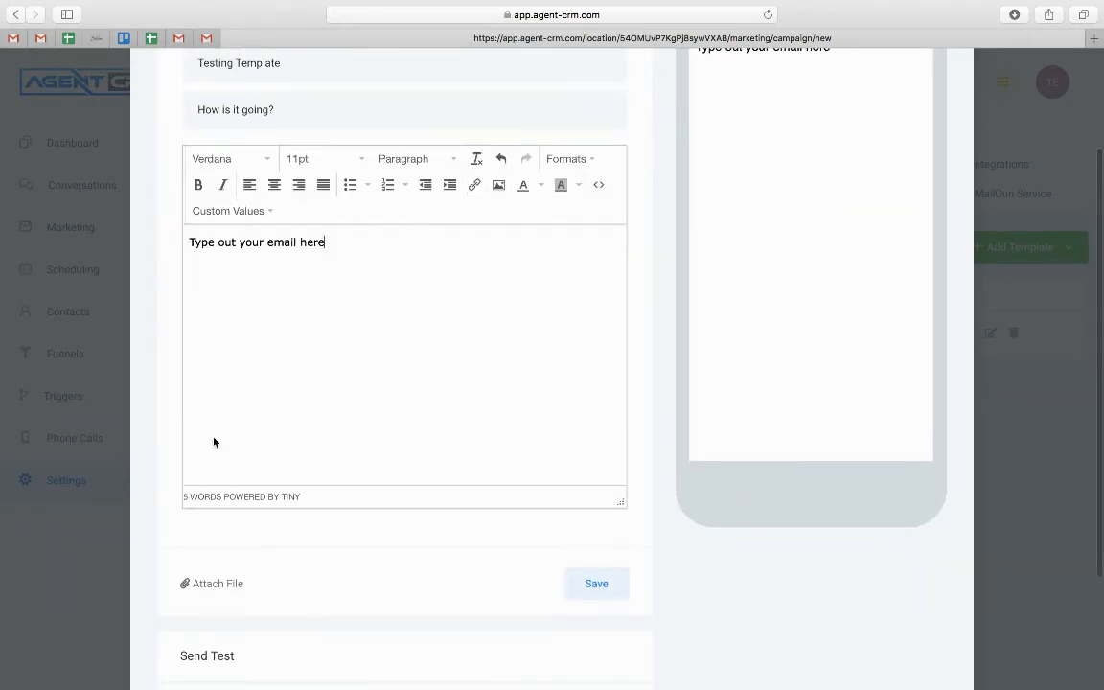
pyautogui.scroll(-3, 357, 305)
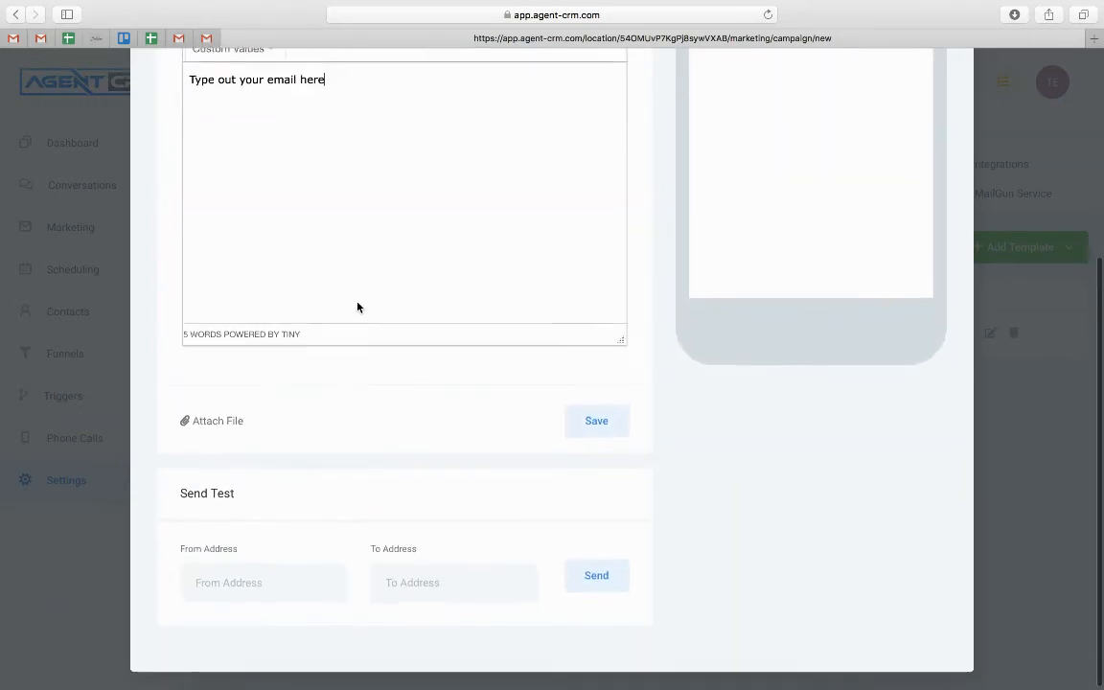
pyautogui.click(602, 420)
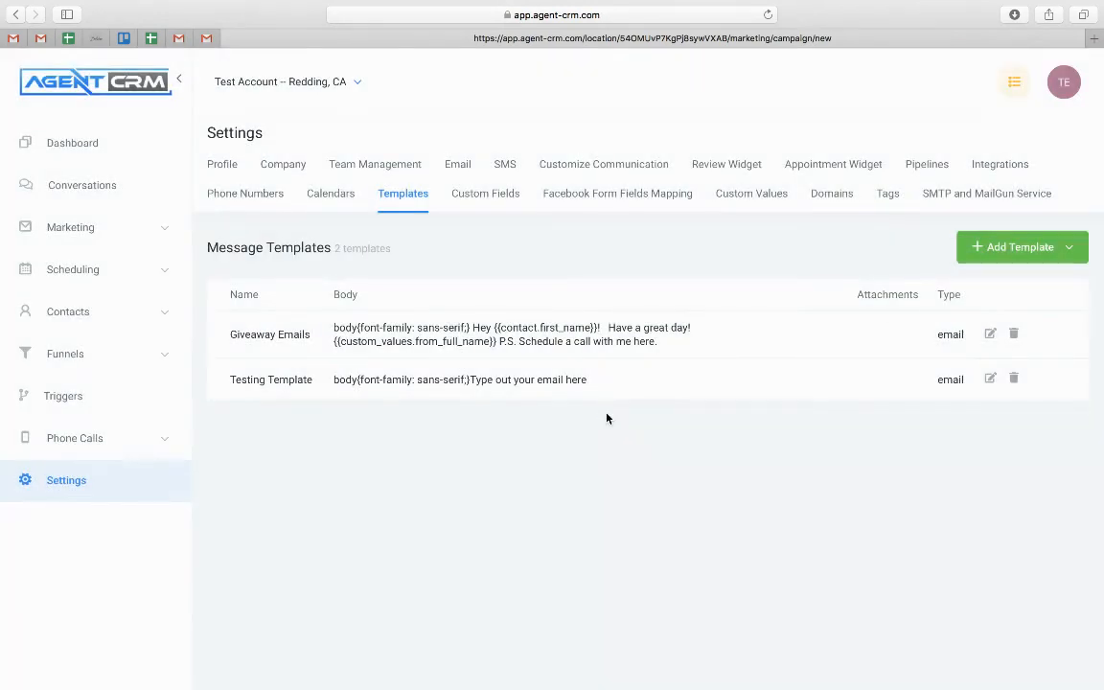
# Open the sample contact's record from the Contacts list
pyautogui.click(83, 318)
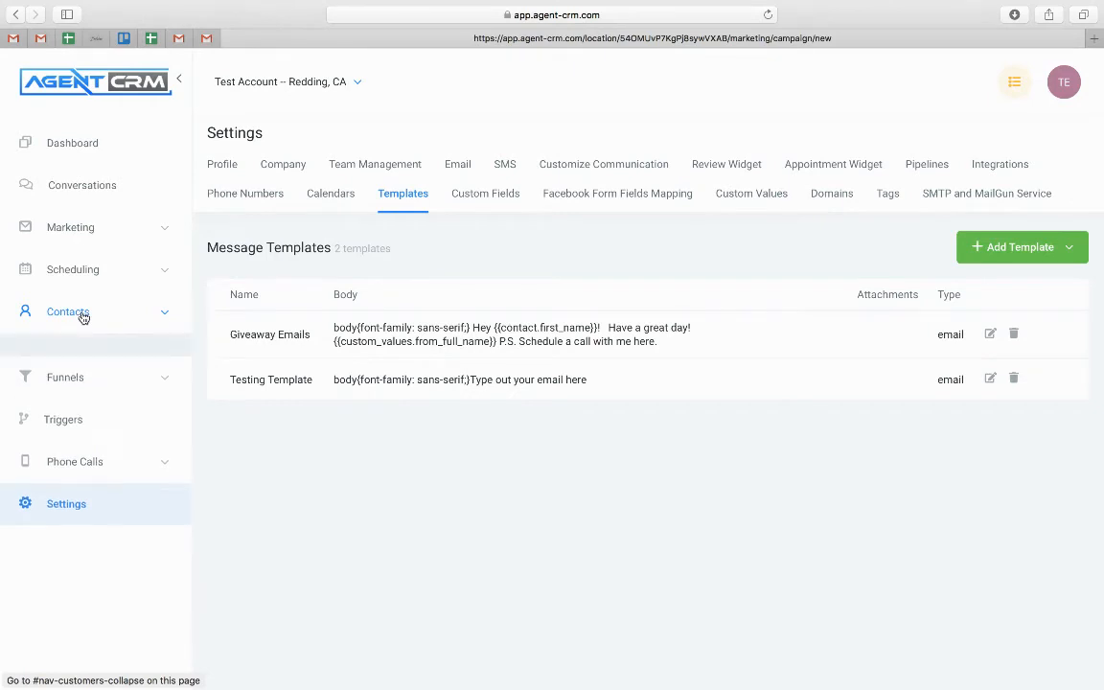
pyautogui.click(46, 364)
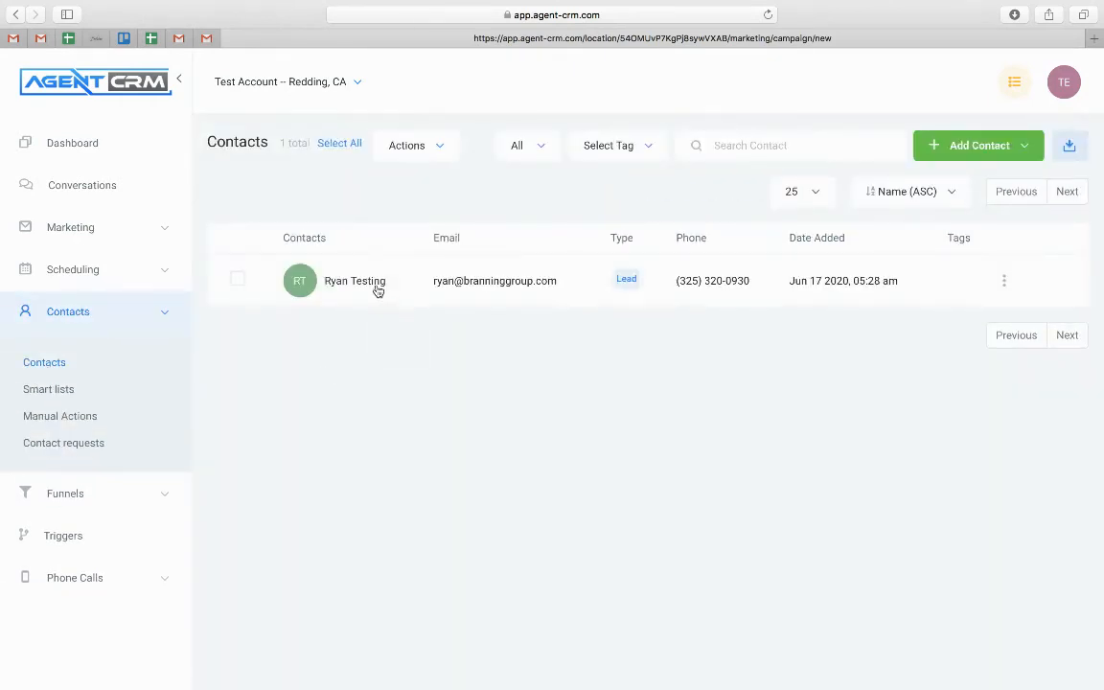
pyautogui.click(375, 286)
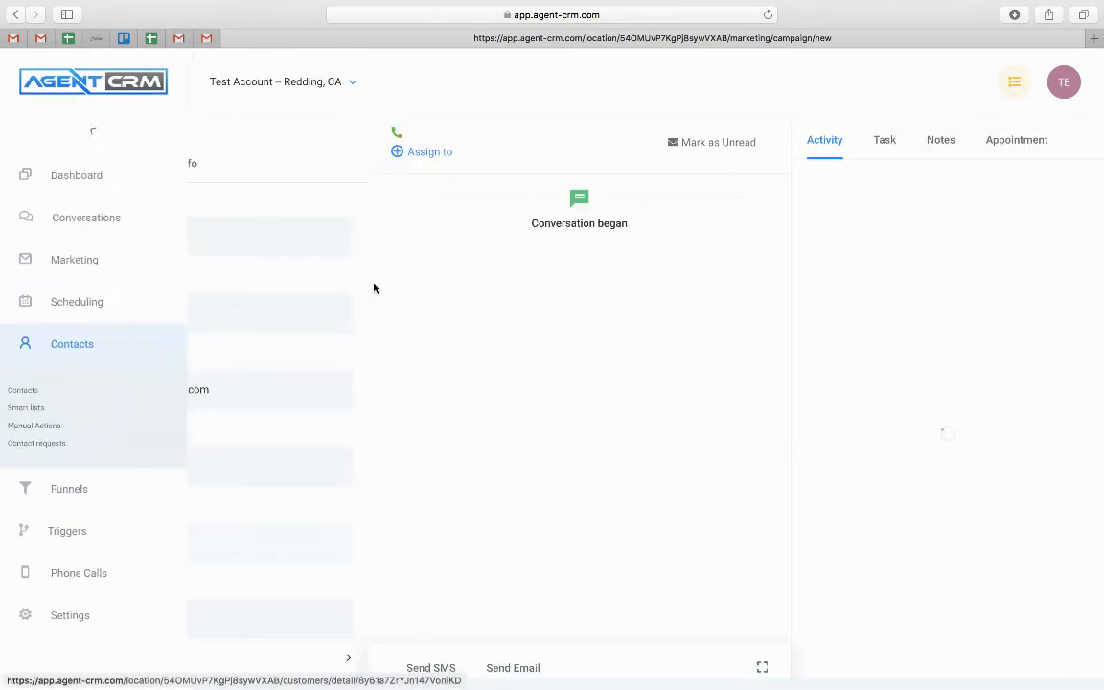
# Load Testing Template into a new email to the contact, then collapse the unsent draft
pyautogui.click(527, 670)
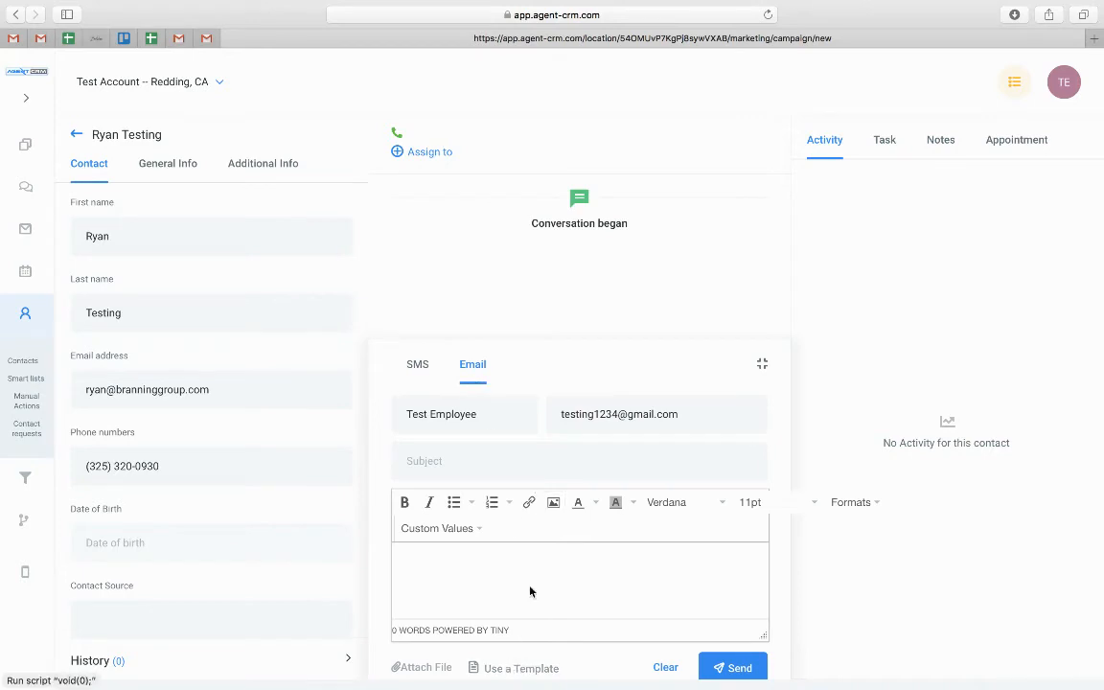
pyautogui.click(524, 669)
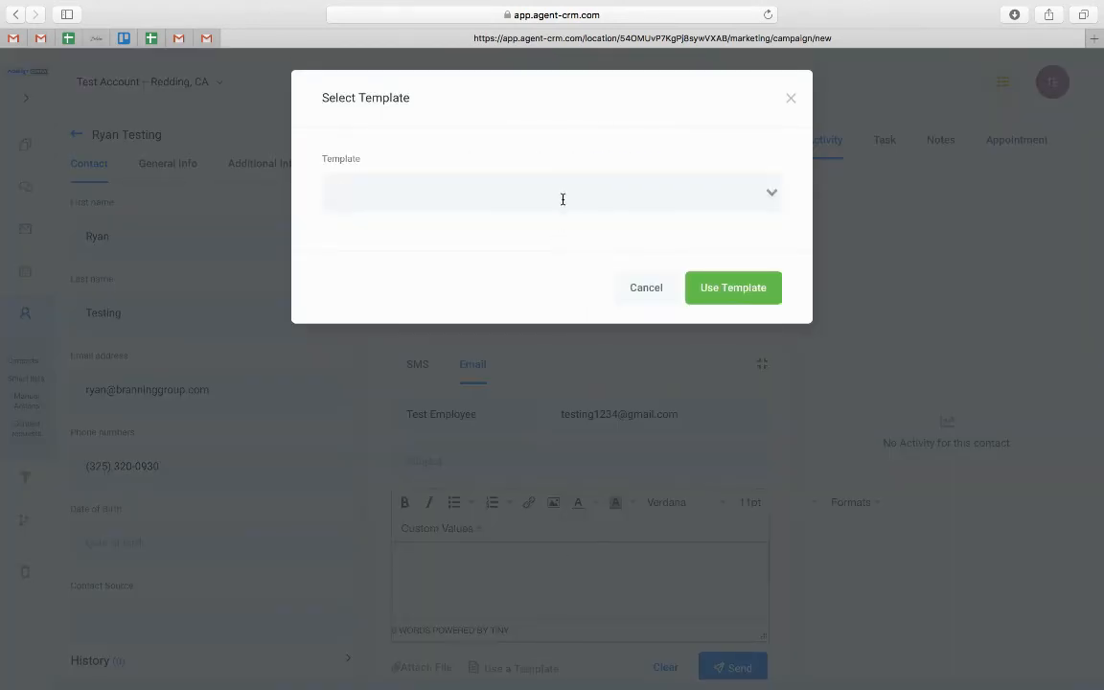
pyautogui.click(563, 199)
pyautogui.click(401, 276)
pyautogui.click(750, 297)
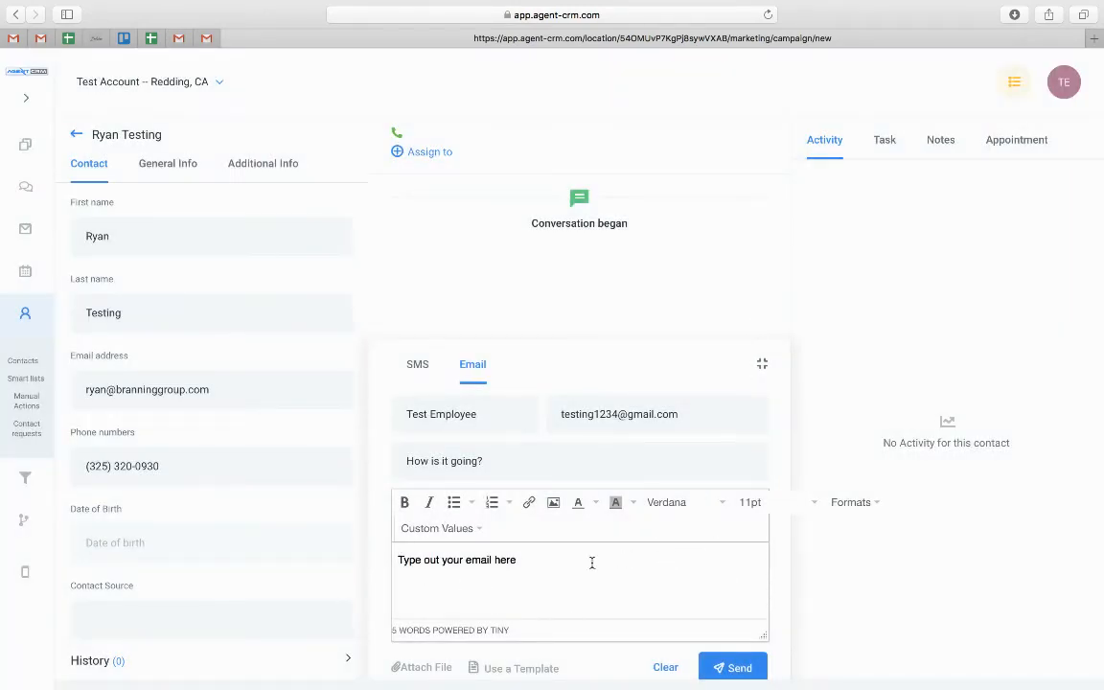
pyautogui.click(536, 565)
pyautogui.click(762, 366)
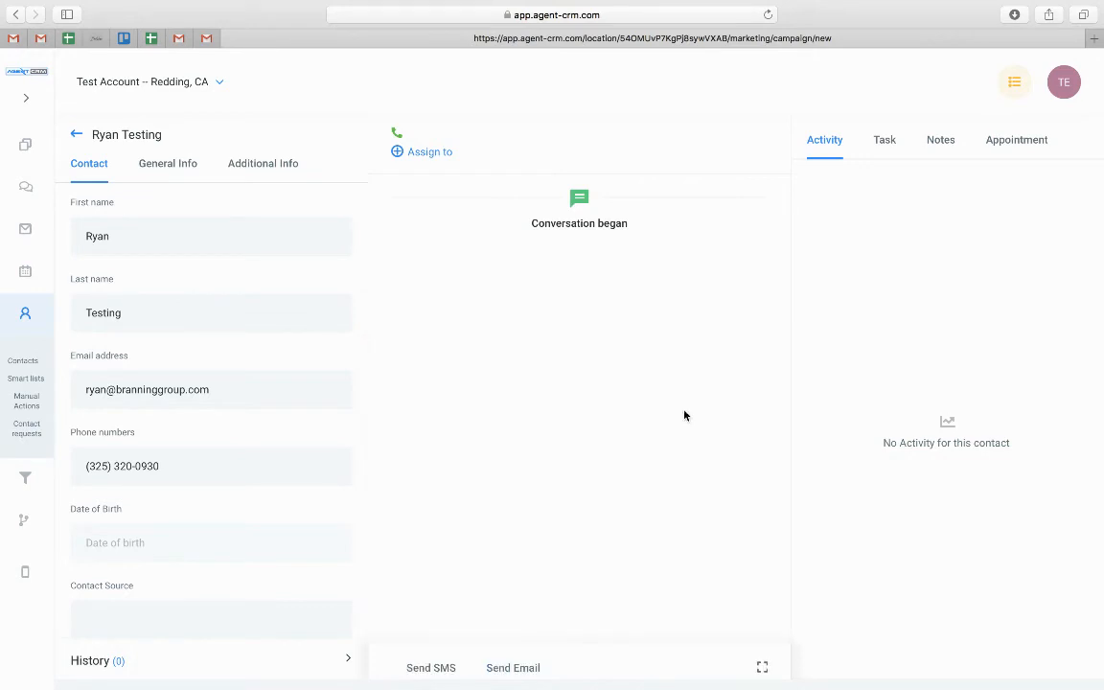
pyautogui.scroll(-1, 21, 586)
# In Settings, glance at the Templates tab's Add Template options, then switch to Integrations
pyautogui.click(22, 586)
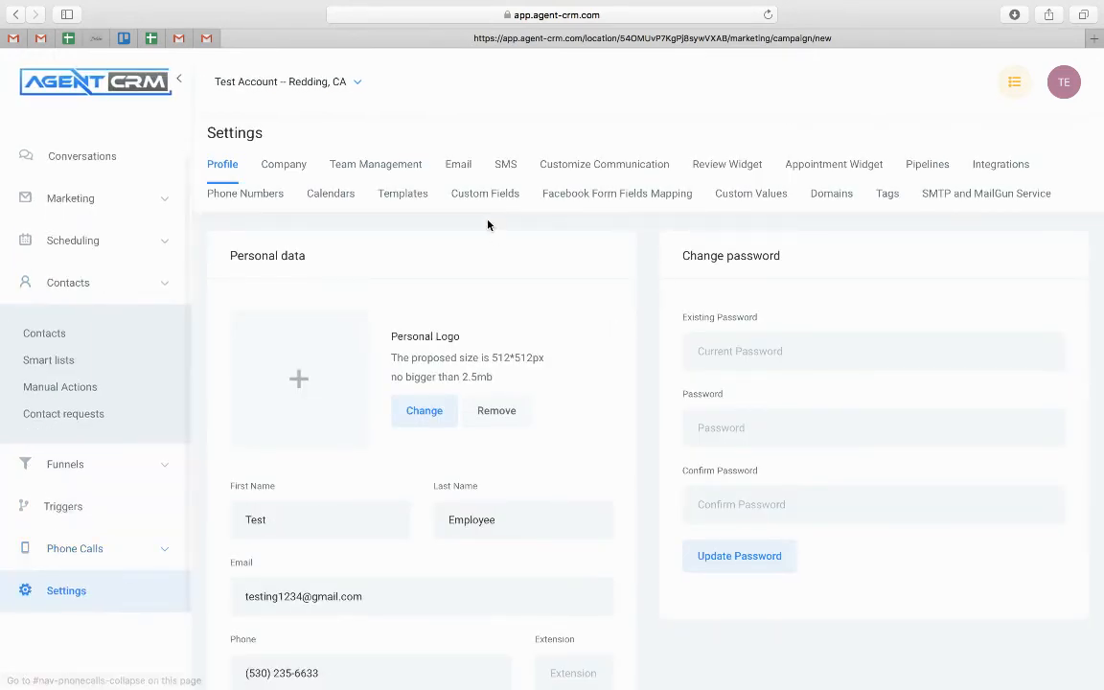
pyautogui.click(406, 195)
pyautogui.click(1011, 249)
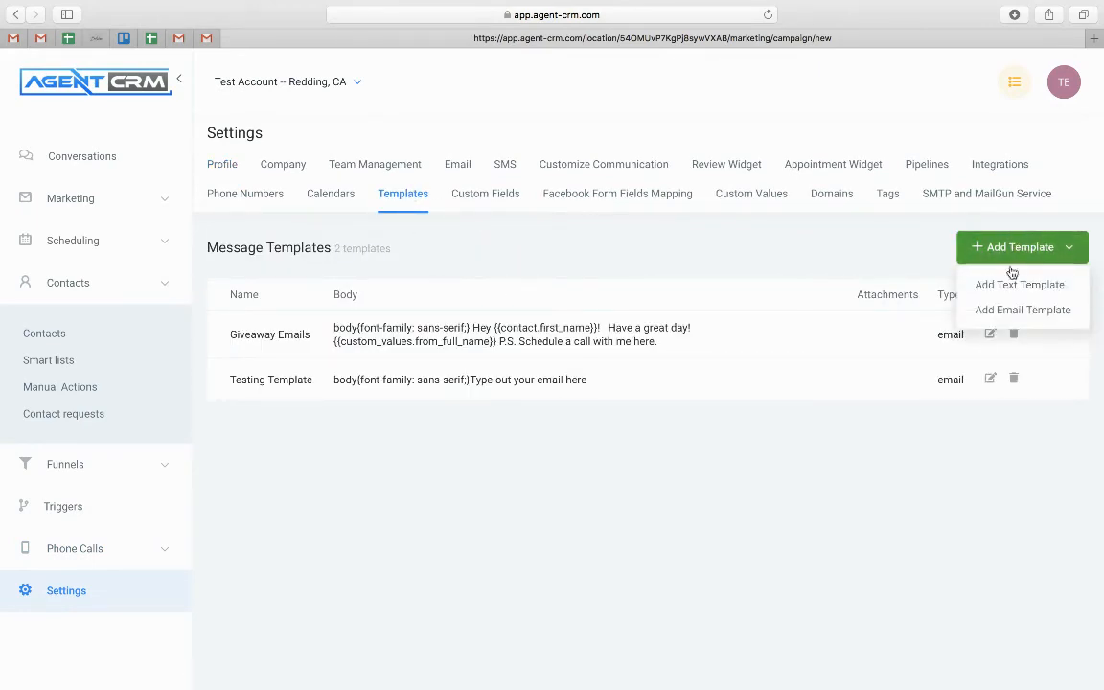
pyautogui.click(434, 573)
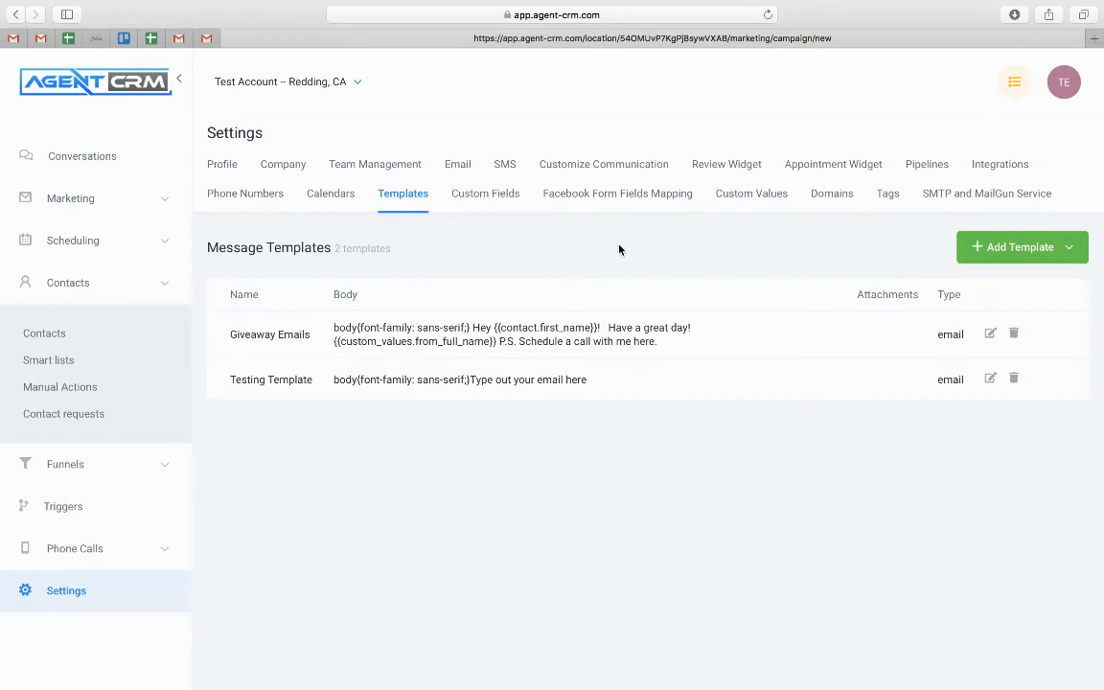
pyautogui.click(989, 168)
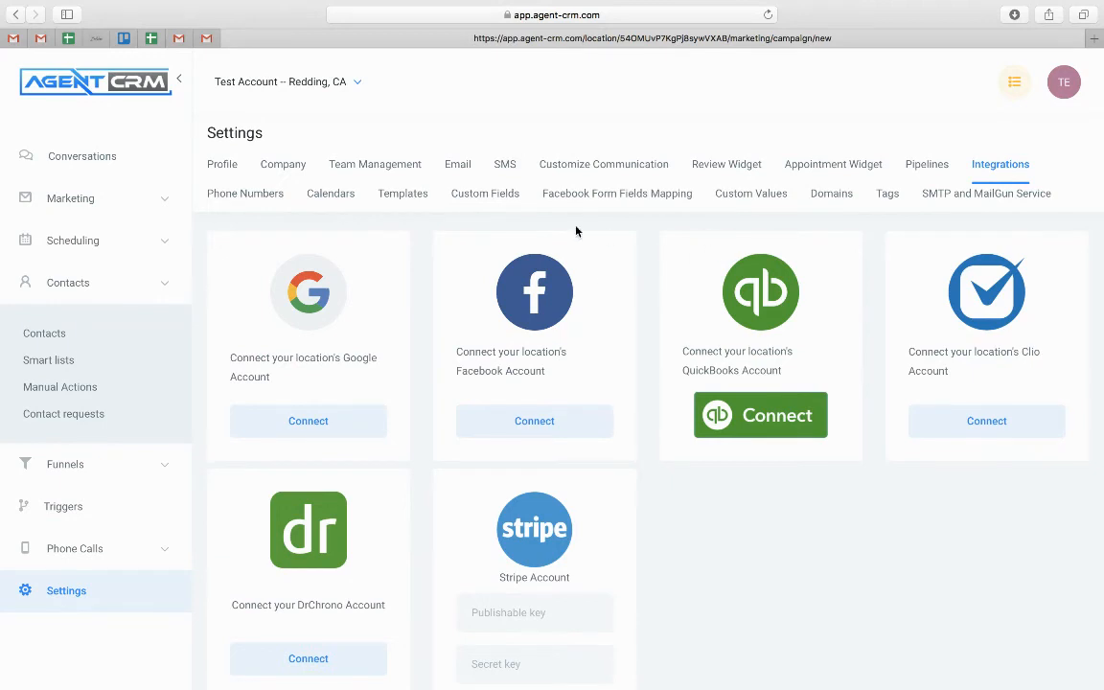
# Add a Text custom field named 'Are you a licensed insurance agent?' and save it
pyautogui.click(488, 195)
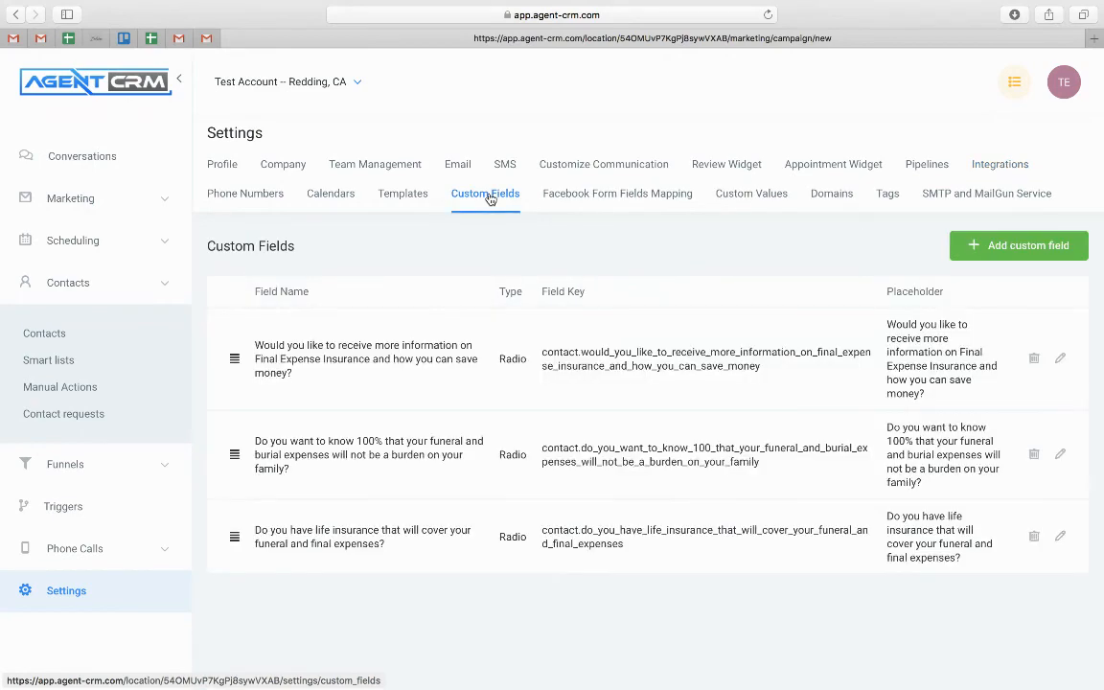
pyautogui.click(1034, 251)
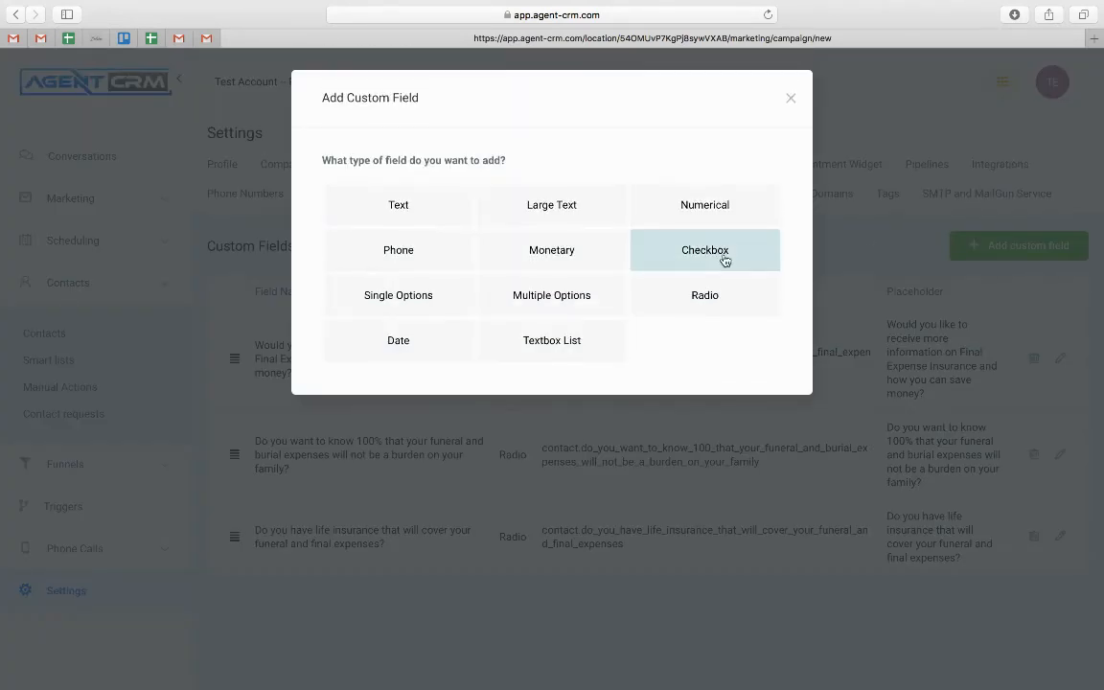
pyautogui.click(390, 211)
pyautogui.click(396, 278)
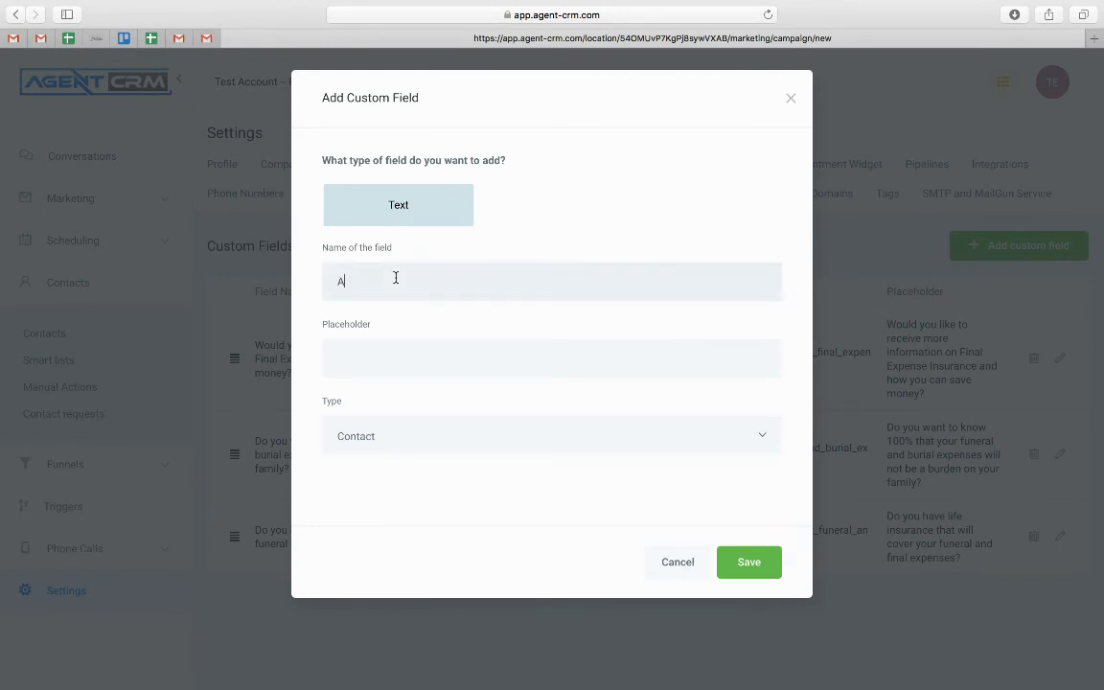
pyautogui.write('Are you a licensed insurance agent/')
pyautogui.press('BackSpace')
pyautogui.write('?')
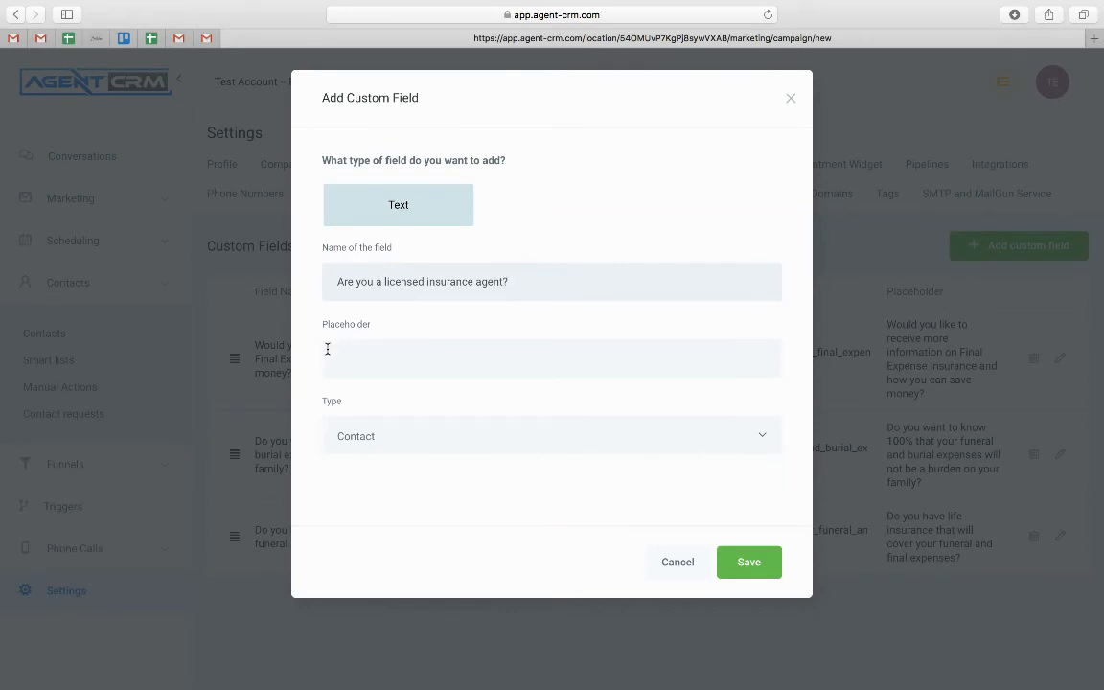
pyautogui.click(761, 577)
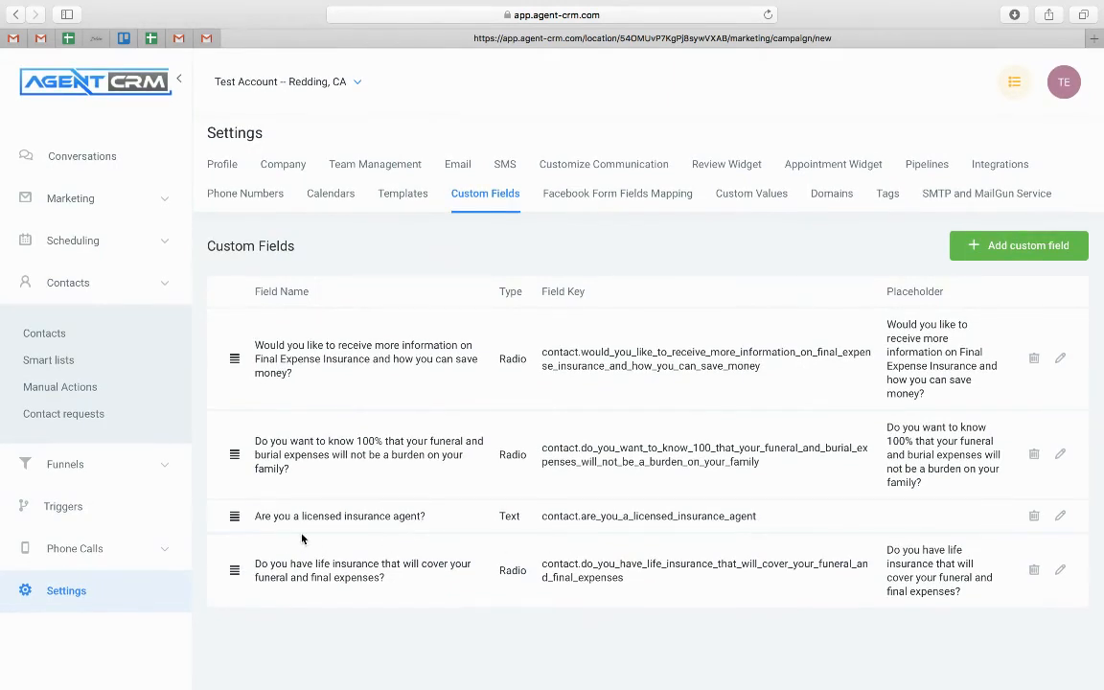
pyautogui.moveTo(261, 513); pyautogui.dragTo(919, 533)
# Check Facebook Form Fields Mapping under Integrations and dismiss the missing-page warning
pyautogui.click(919, 533)
pyautogui.click(1020, 163)
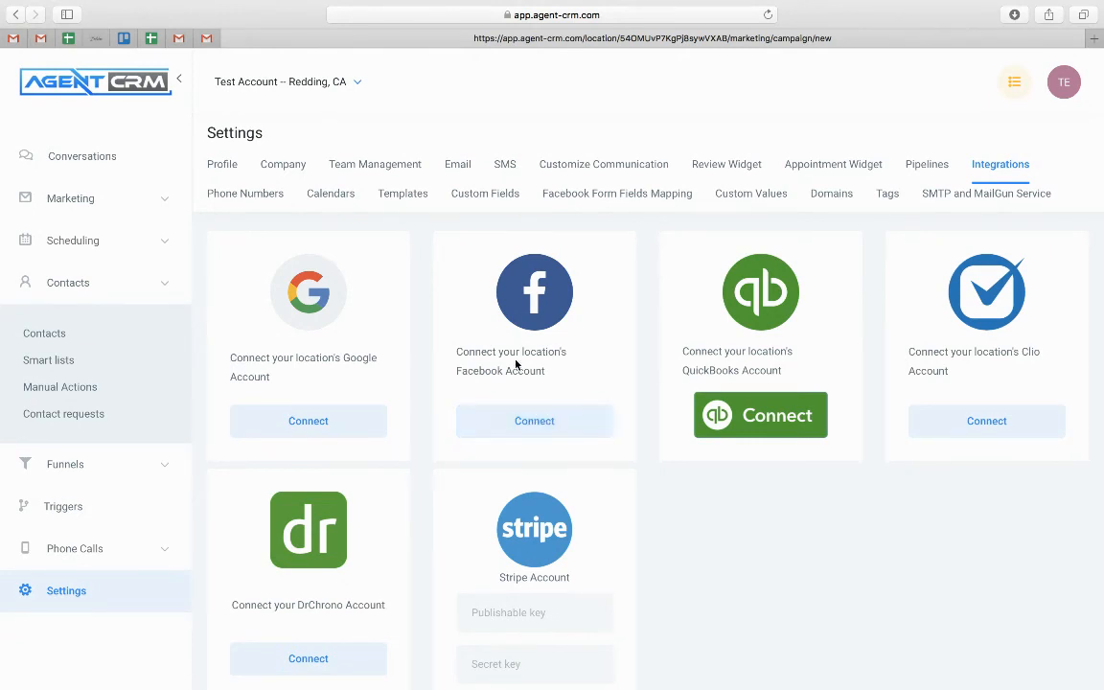
pyautogui.click(605, 195)
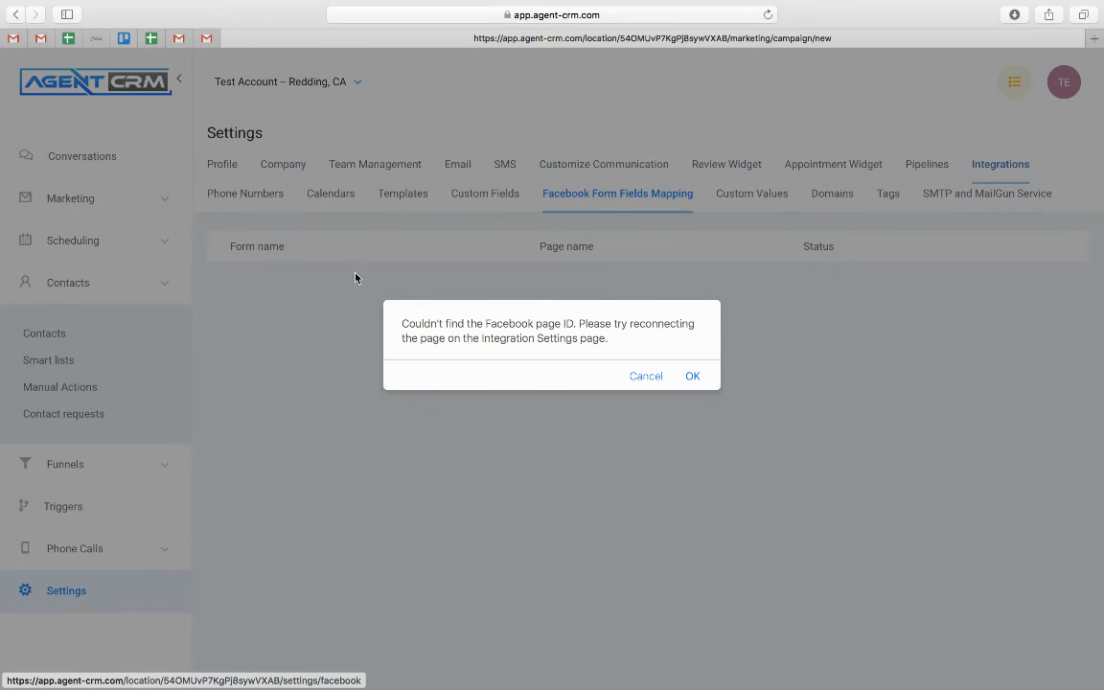
pyautogui.click(650, 381)
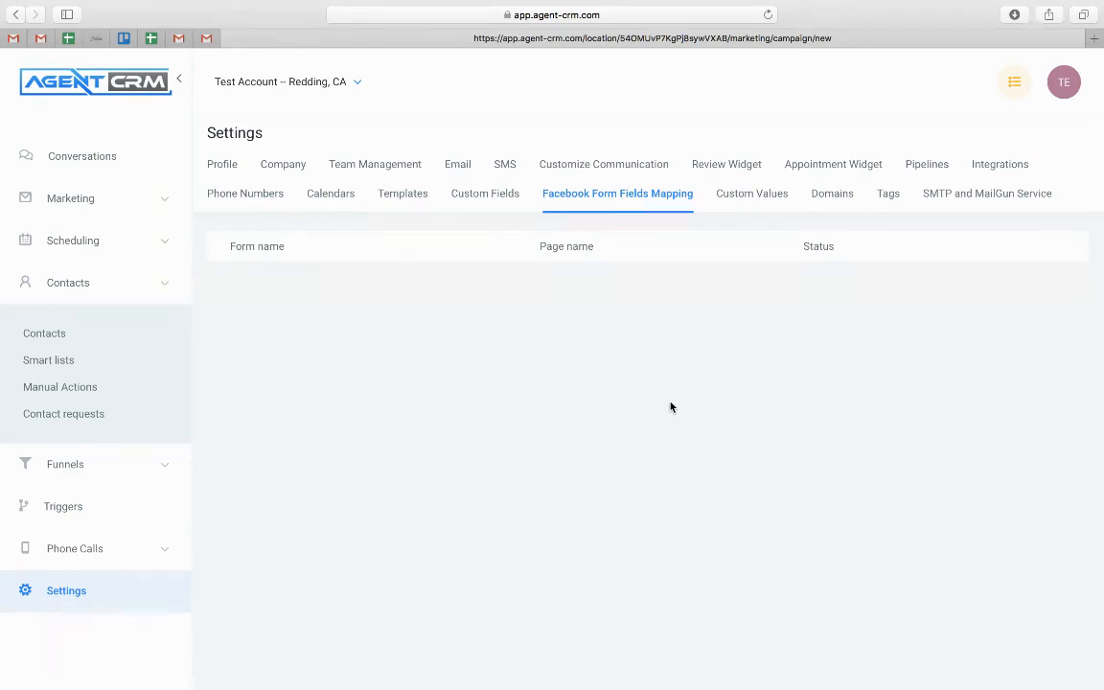
# Review the Add New Domain CNAME note for funnels.msgsndr.com, then close without adding a domain
pyautogui.click(832, 198)
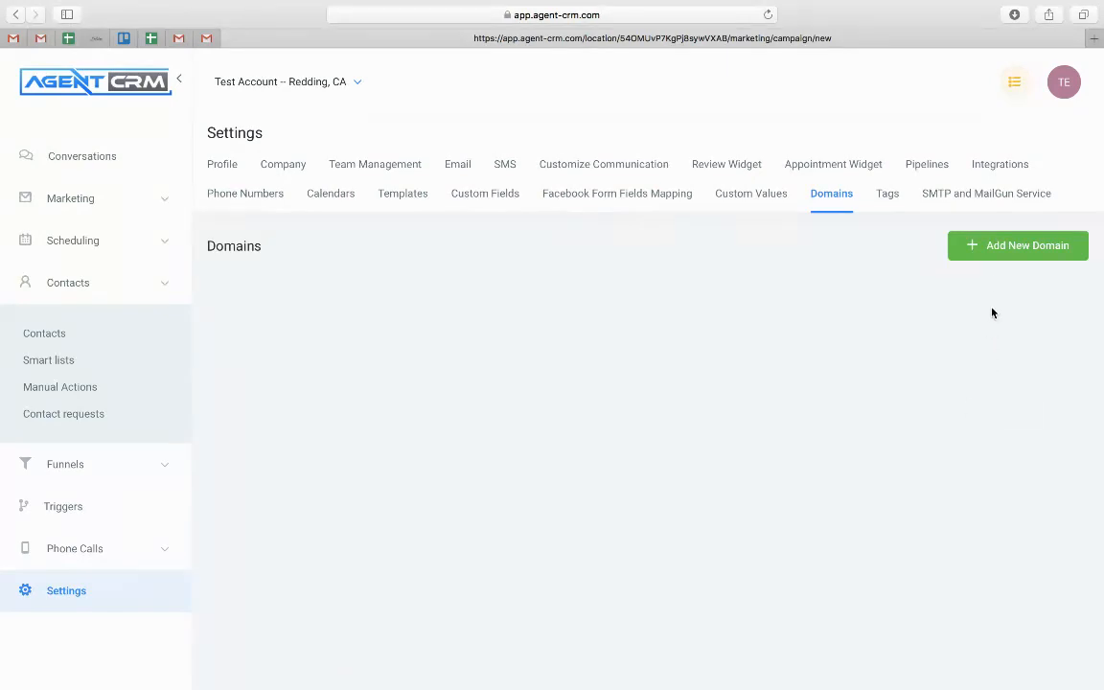
pyautogui.click(997, 252)
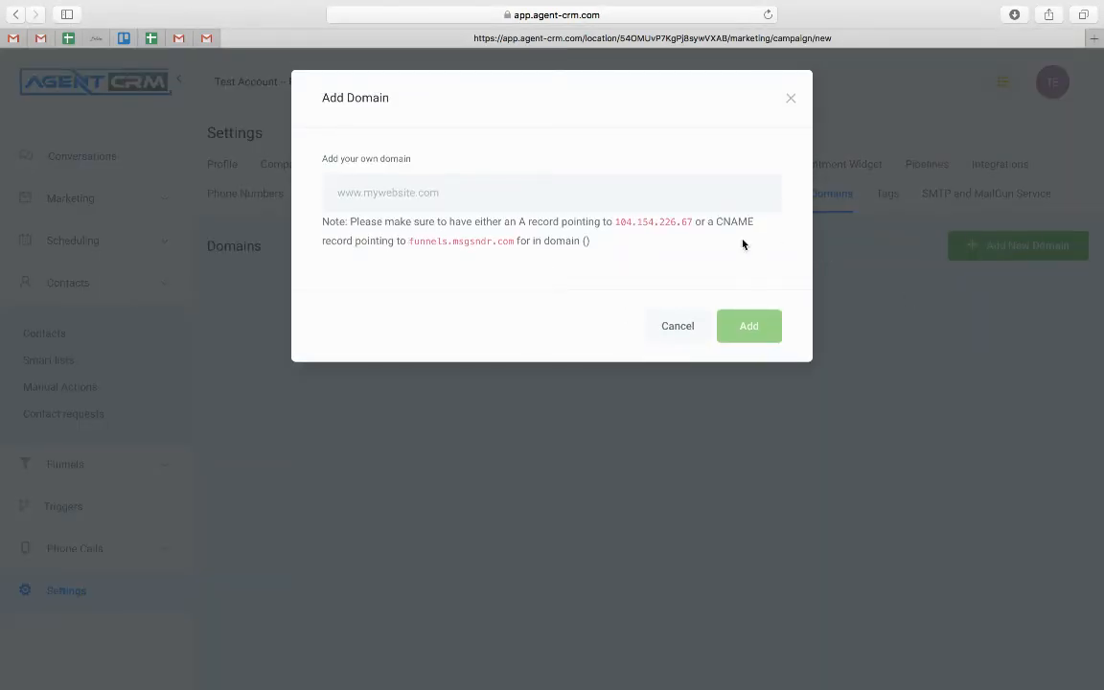
pyautogui.moveTo(410, 241); pyautogui.dragTo(512, 246)
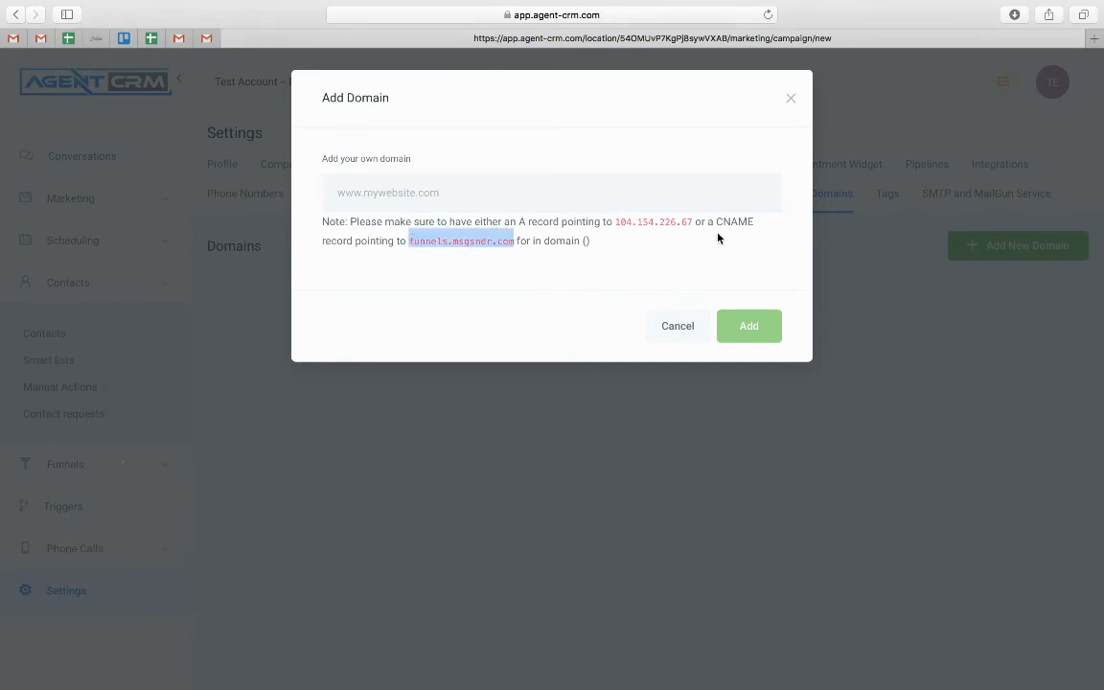
pyautogui.moveTo(717, 221); pyautogui.dragTo(758, 224)
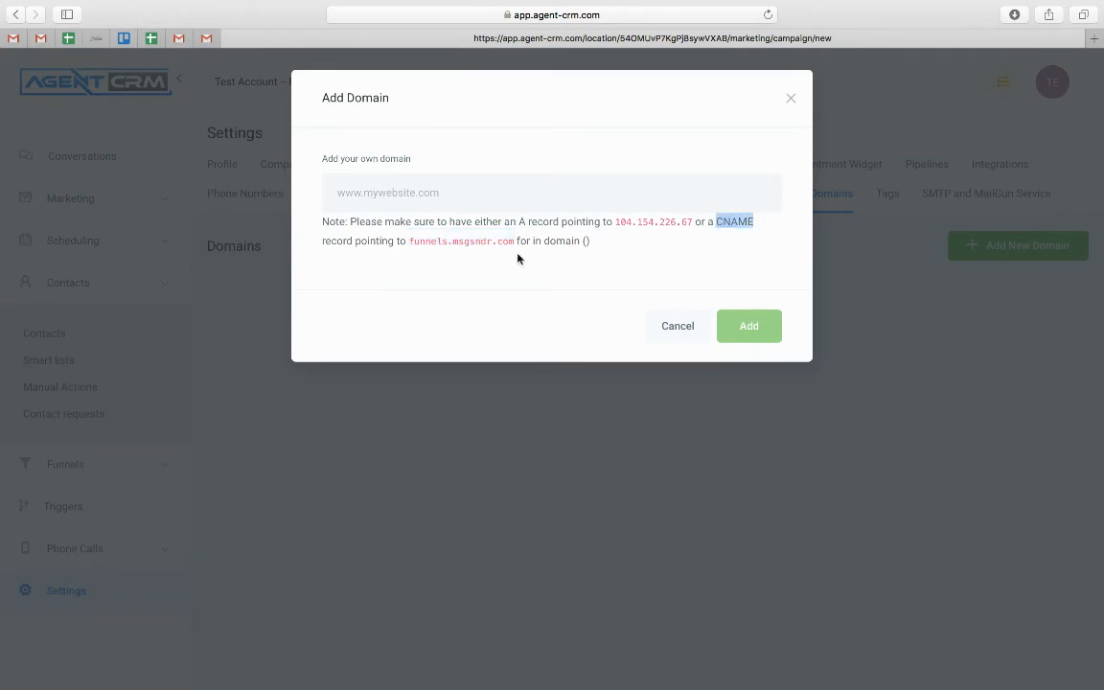
pyautogui.moveTo(409, 240); pyautogui.dragTo(509, 242)
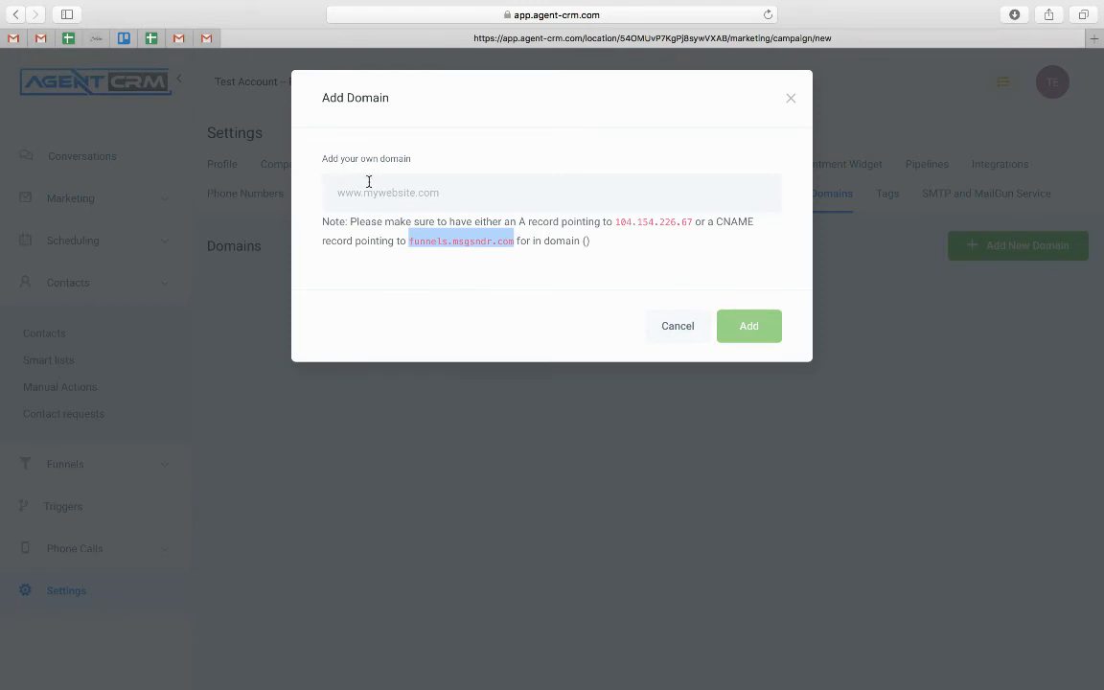
pyautogui.click(790, 99)
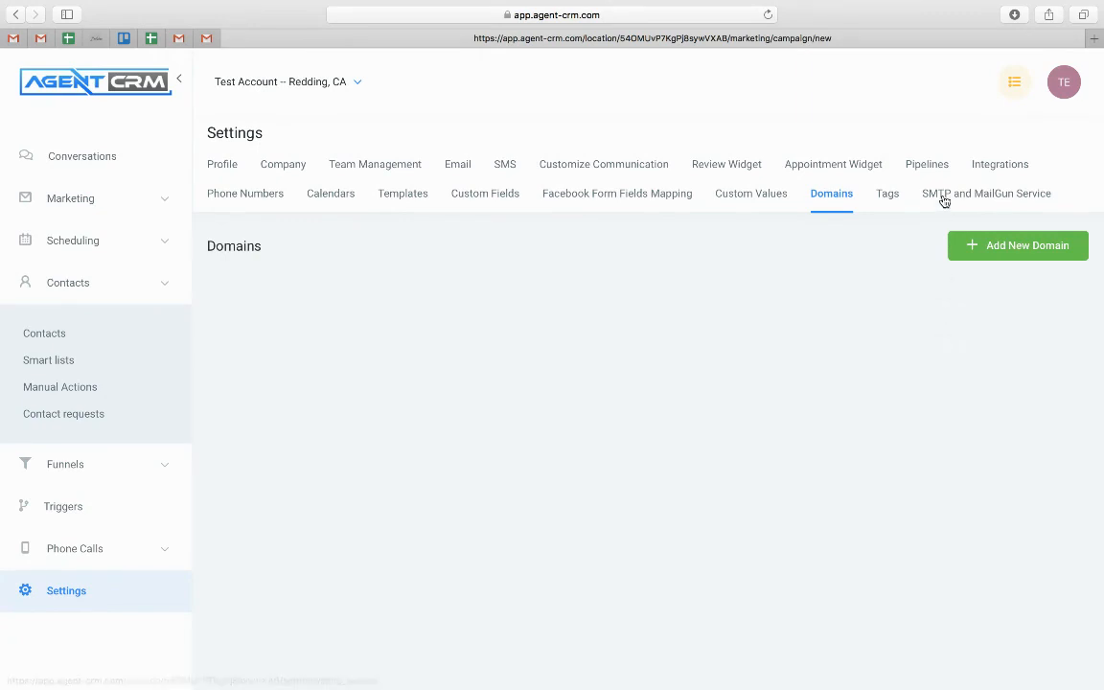
# Open the SMTP and MailGun Service page, highlight the forwarding address, and collapse the Contacts menu
pyautogui.click(944, 193)
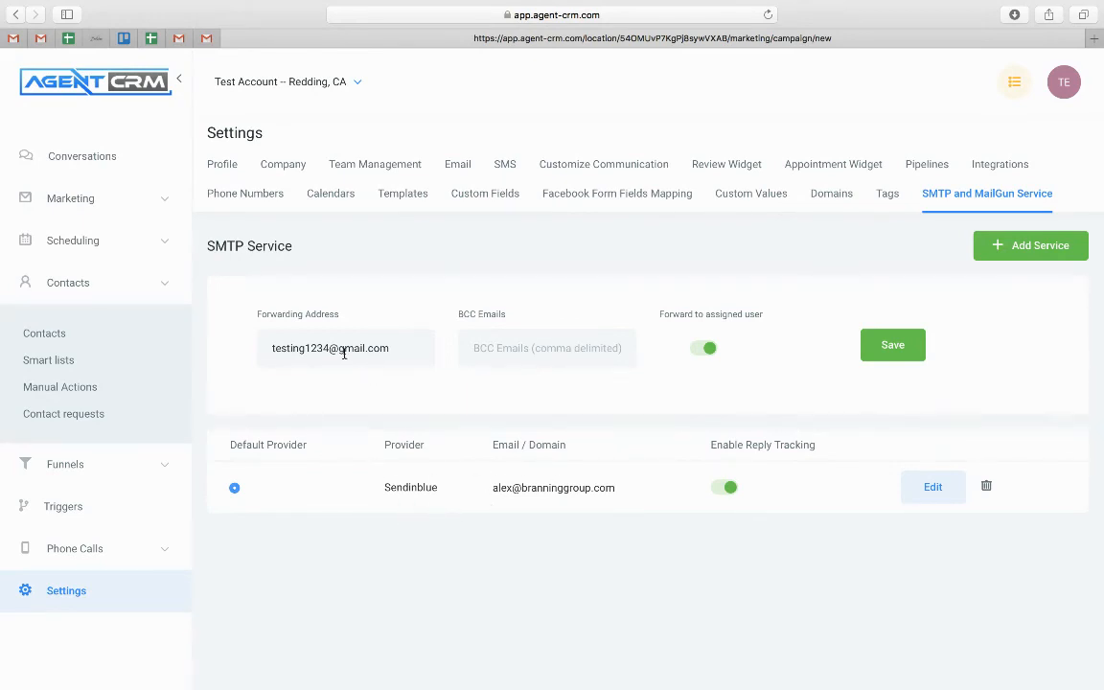
pyautogui.moveTo(401, 349); pyautogui.dragTo(216, 342)
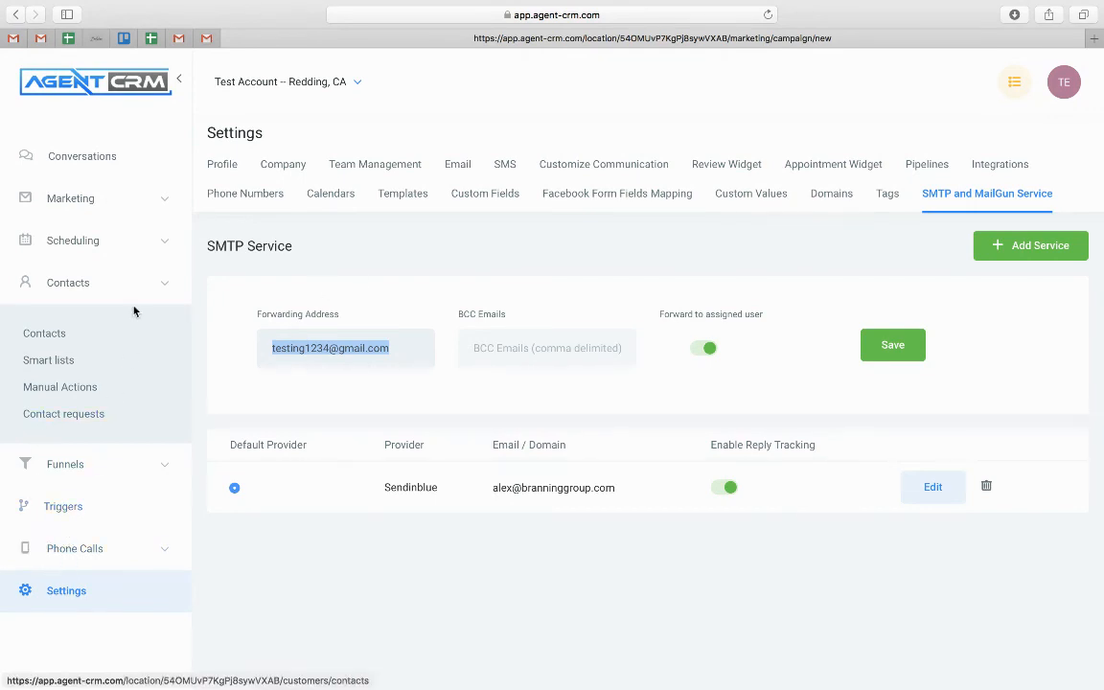
pyautogui.click(125, 280)
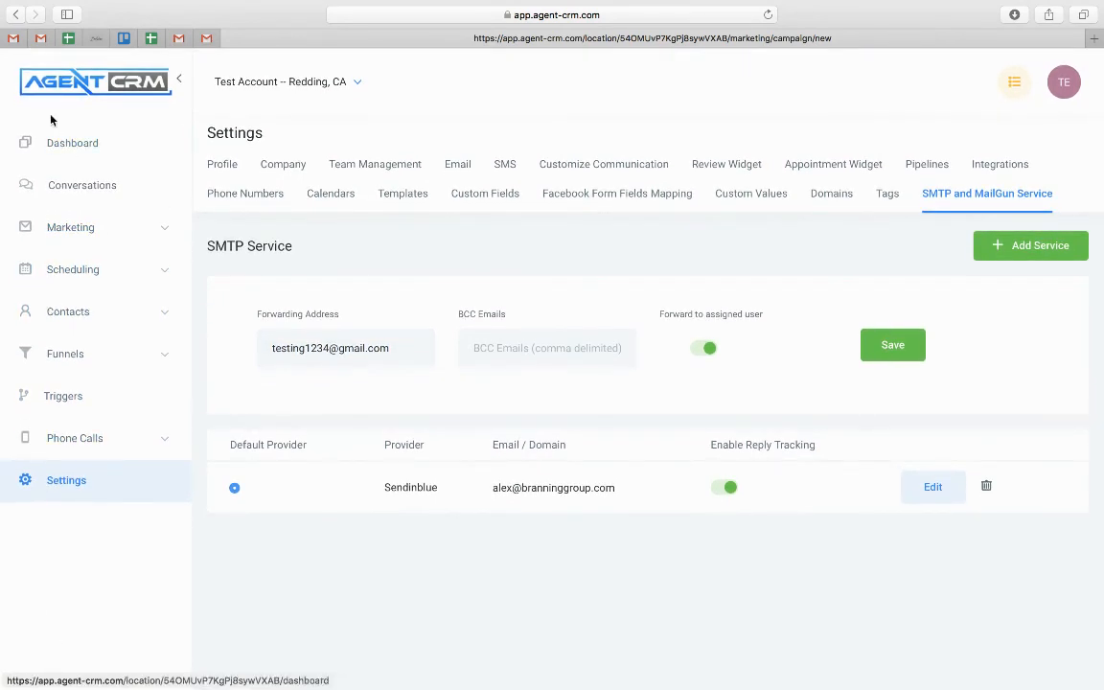
# Open the Landing Page form in Marketing's Form Builder to view its fields, then Survey Builder
pyautogui.click(74, 230)
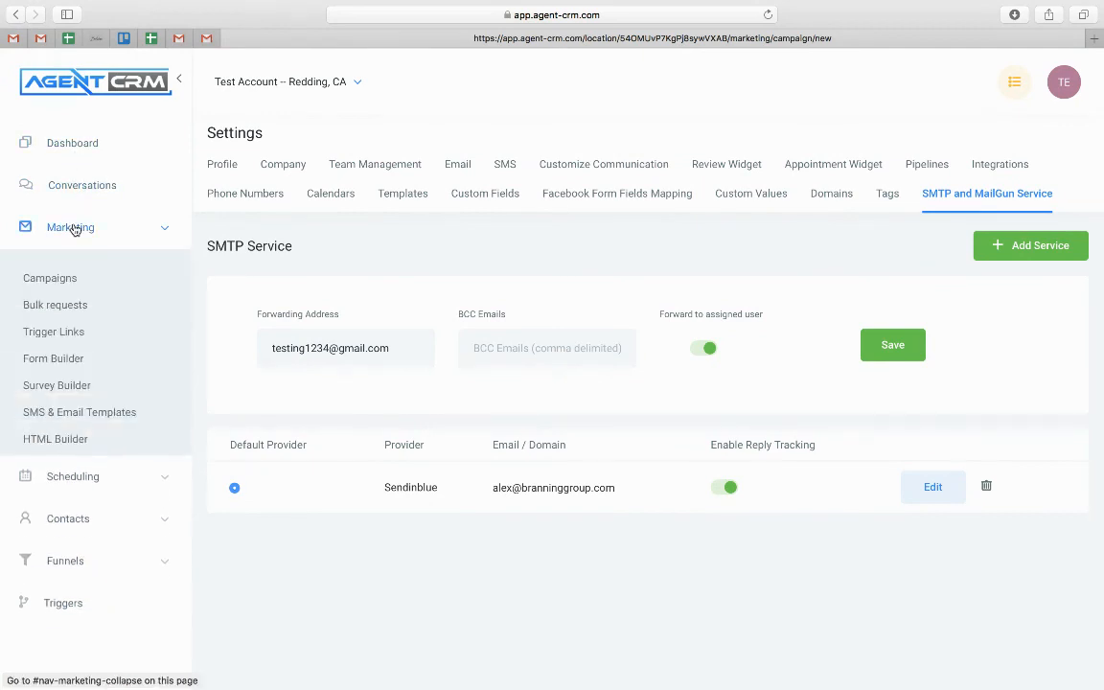
pyautogui.click(53, 280)
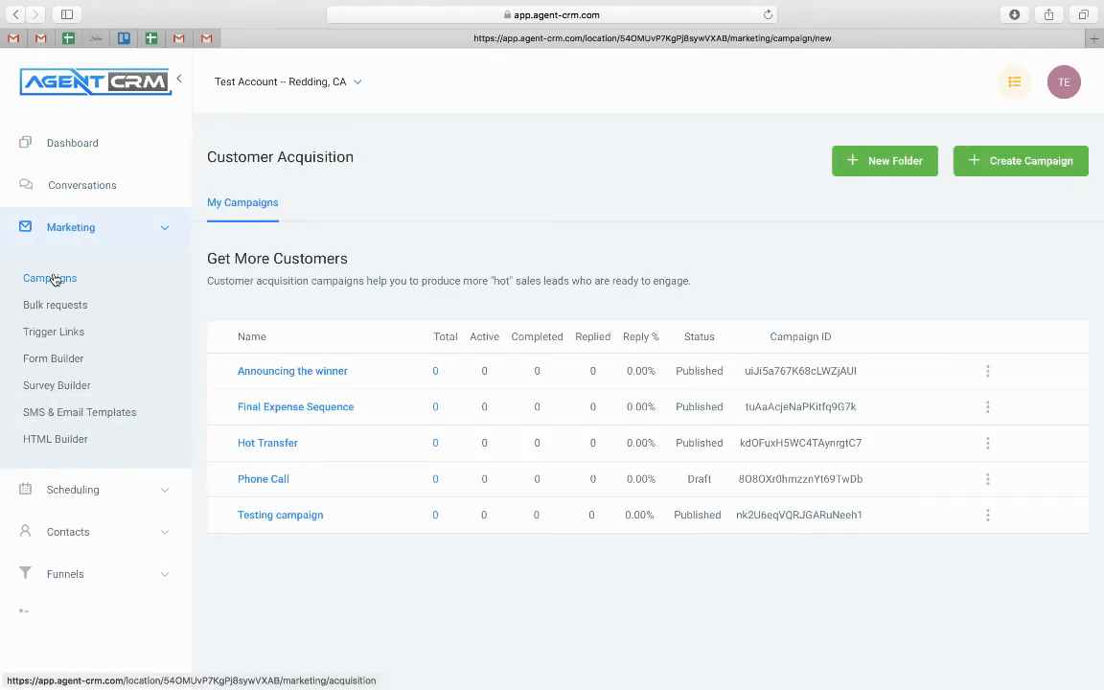
pyautogui.click(58, 364)
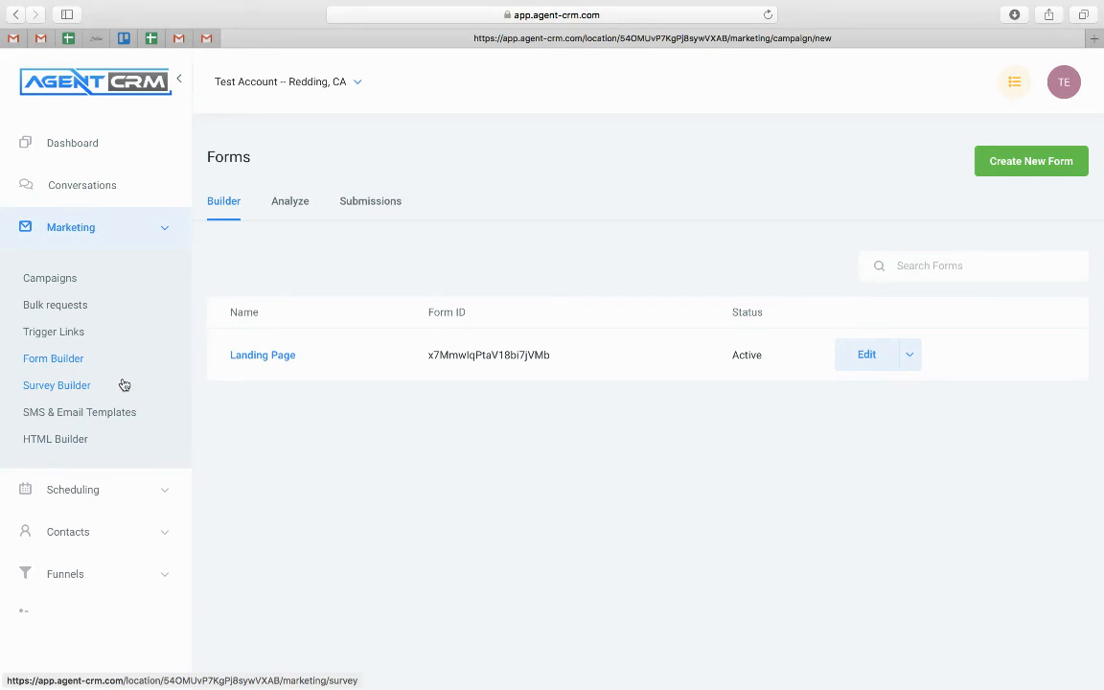
pyautogui.click(259, 356)
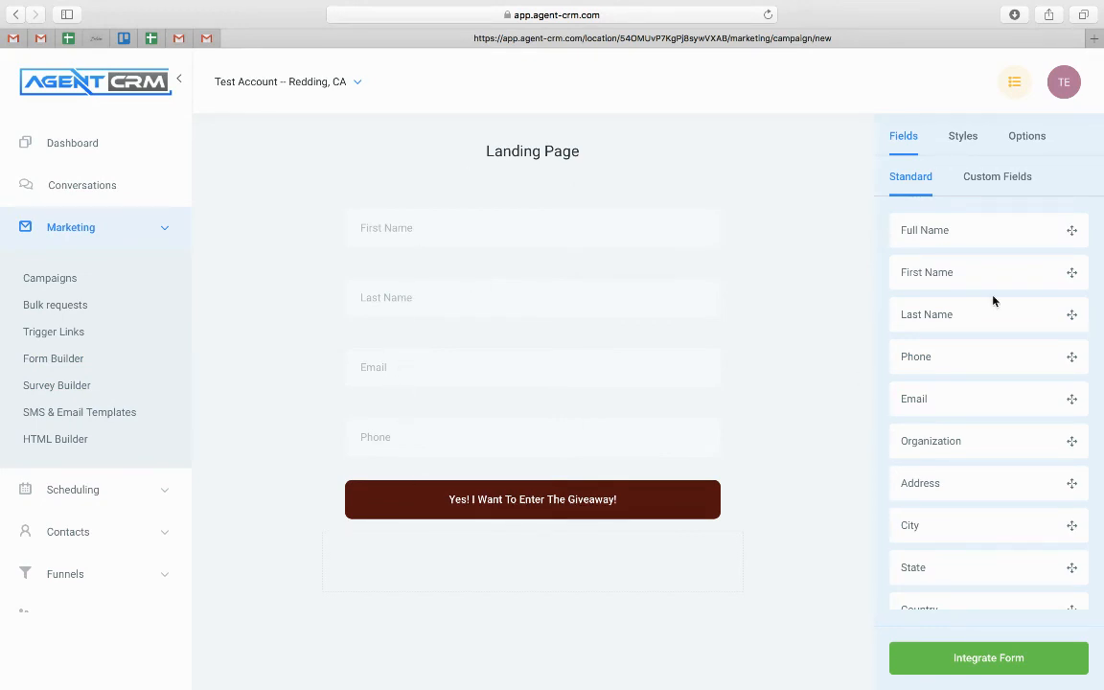
pyautogui.moveTo(995, 349)
pyautogui.mouseDown()
pyautogui.moveTo(659, 357)
pyautogui.moveTo(963, 359)
pyautogui.moveTo(979, 346)
pyautogui.mouseUp()
pyautogui.click(59, 385)
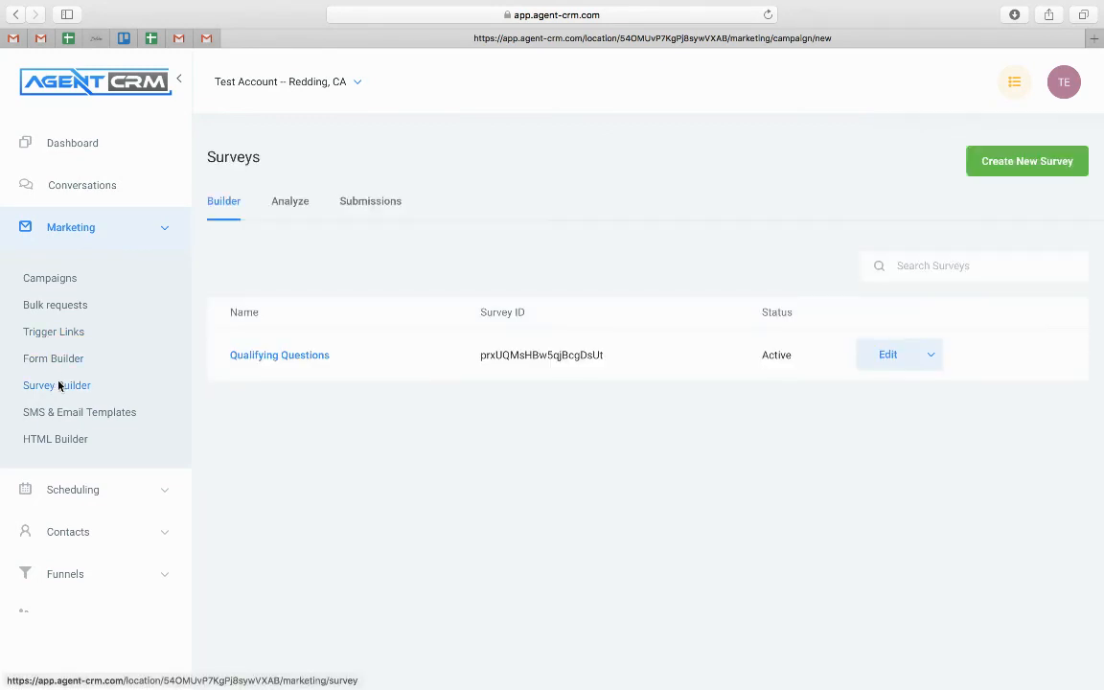
# Inspect the Qualifying Questions survey's hidden Email field settings, then go to Bulk Requests
pyautogui.click(286, 357)
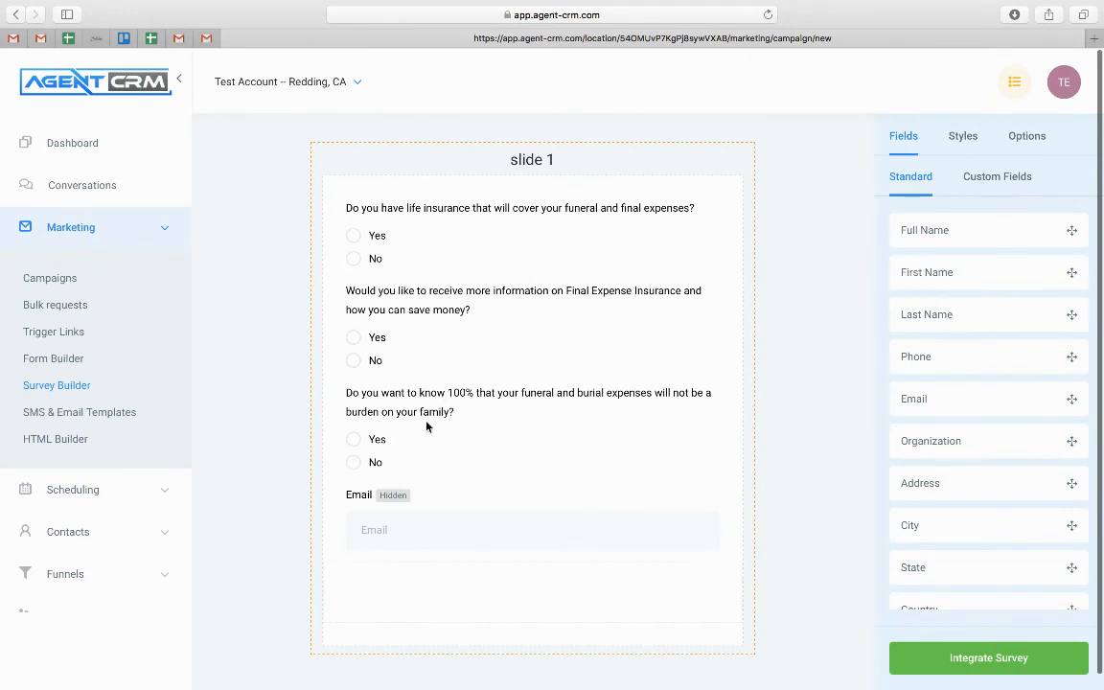
pyautogui.moveTo(375, 497); pyautogui.dragTo(364, 501)
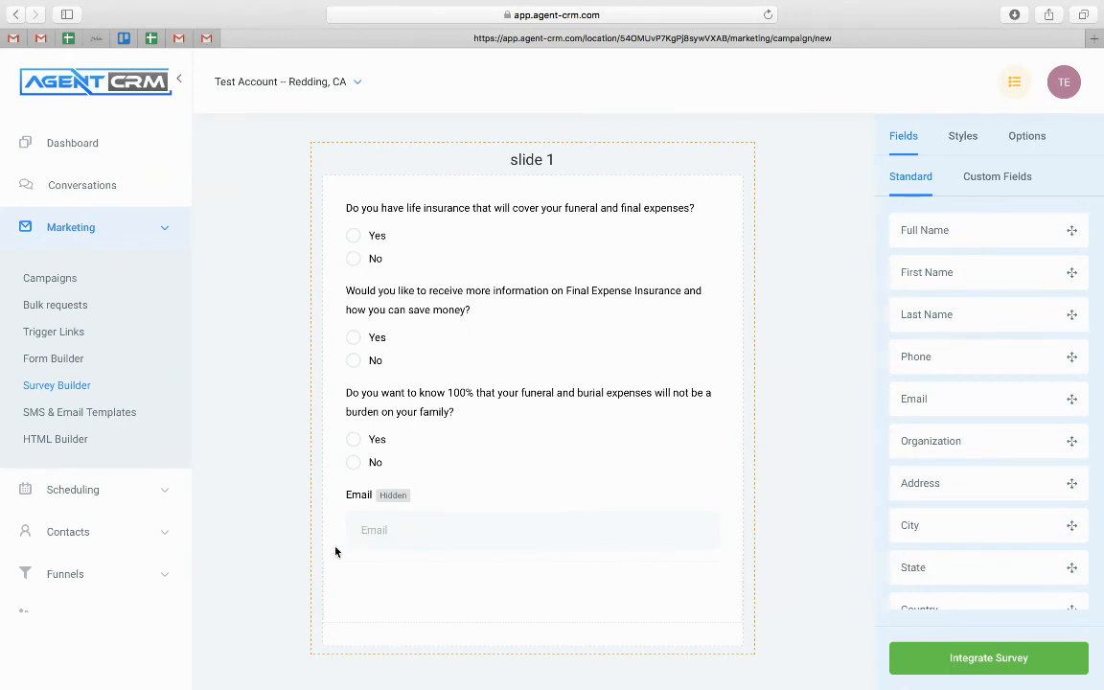
pyautogui.click(427, 521)
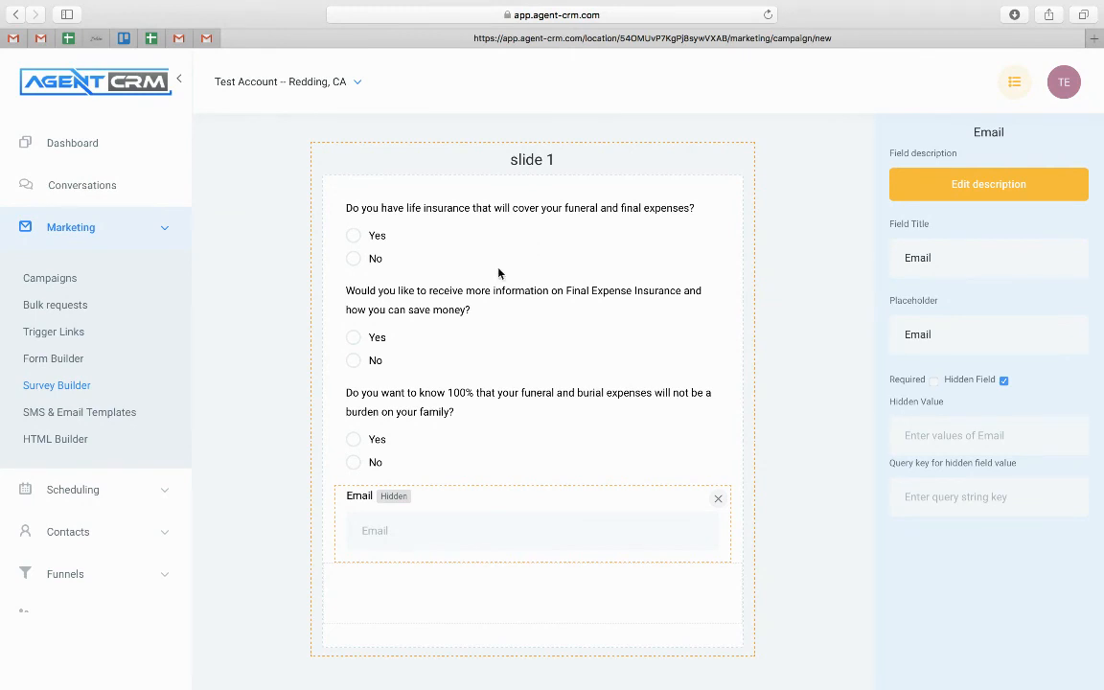
pyautogui.click(60, 306)
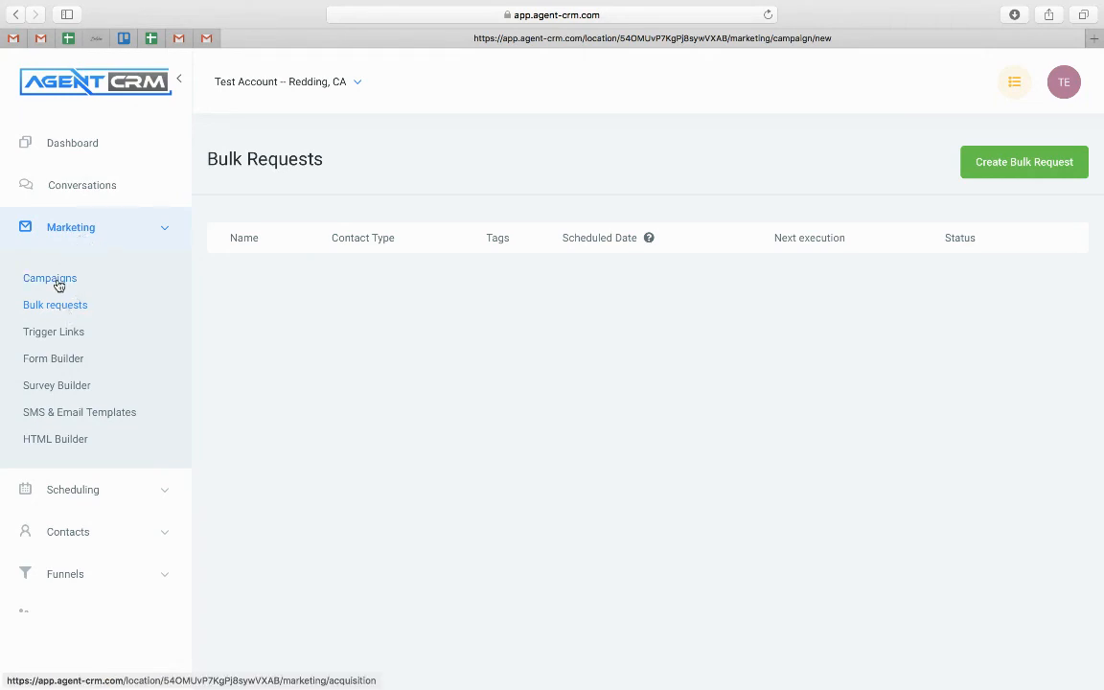
# Create a new campaign named 'Broadcast 1' and save it
pyautogui.click(59, 286)
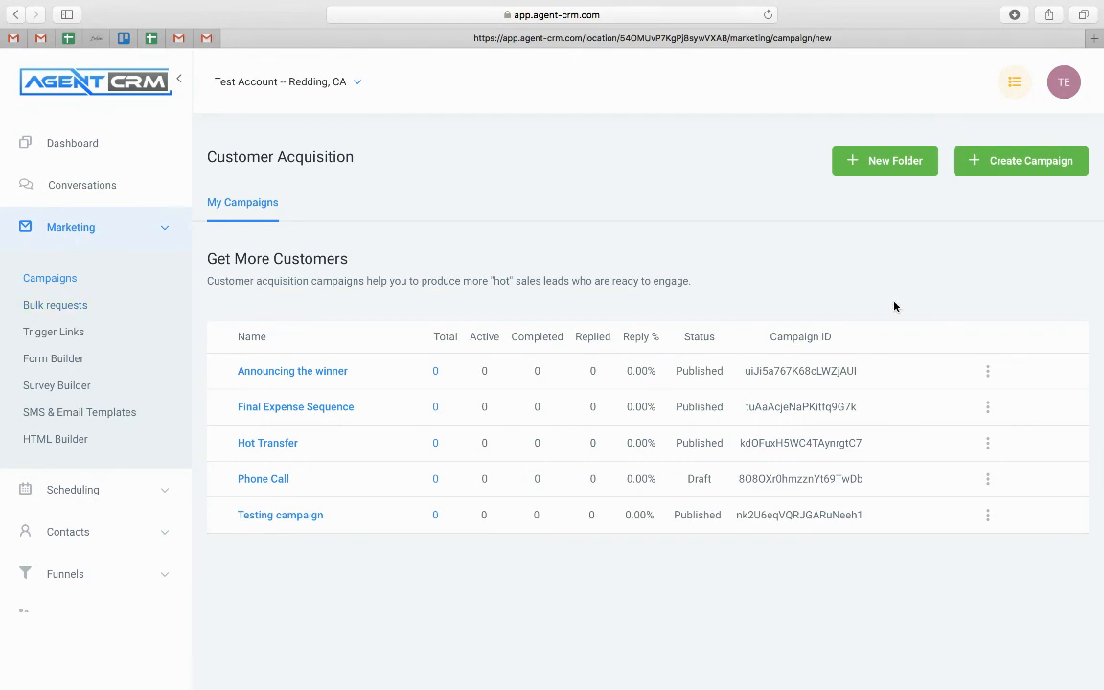
pyautogui.click(996, 163)
pyautogui.write('Bord')
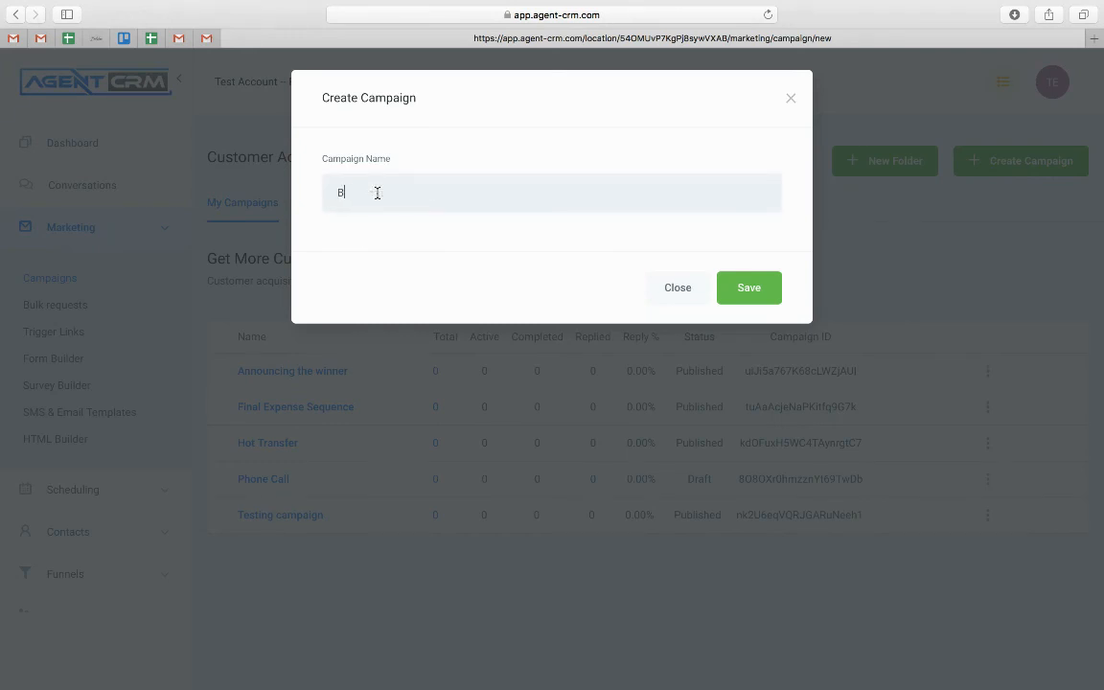
pyautogui.press('BackSpace')
pyautogui.press('BackSpace')
pyautogui.press('BackSpace')
pyautogui.write('roadcast 1')
pyautogui.click(744, 287)
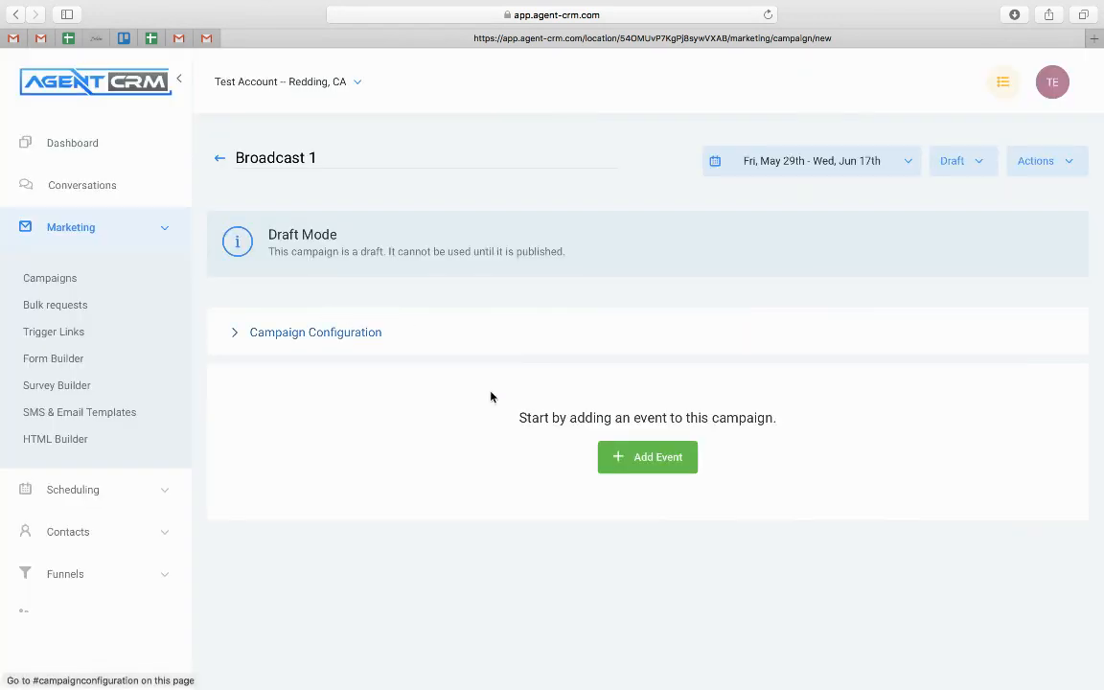
pyautogui.click(298, 332)
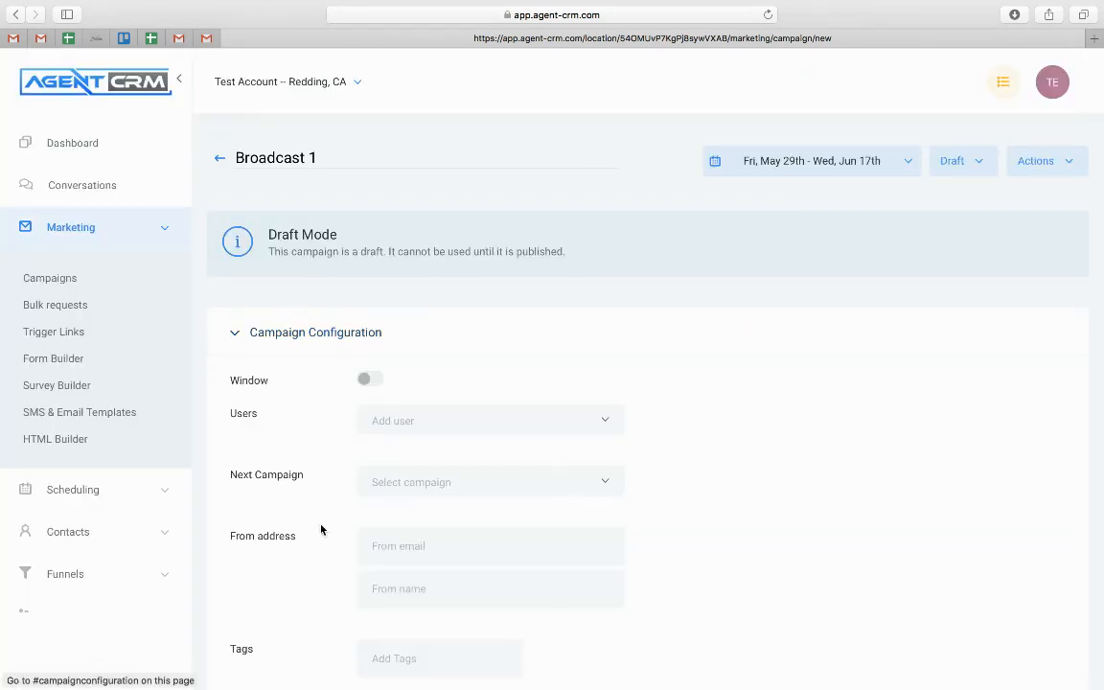
pyautogui.click(318, 333)
# Add an email event with subject 'Broadcast' and body 'type out email', and save it
pyautogui.click(675, 458)
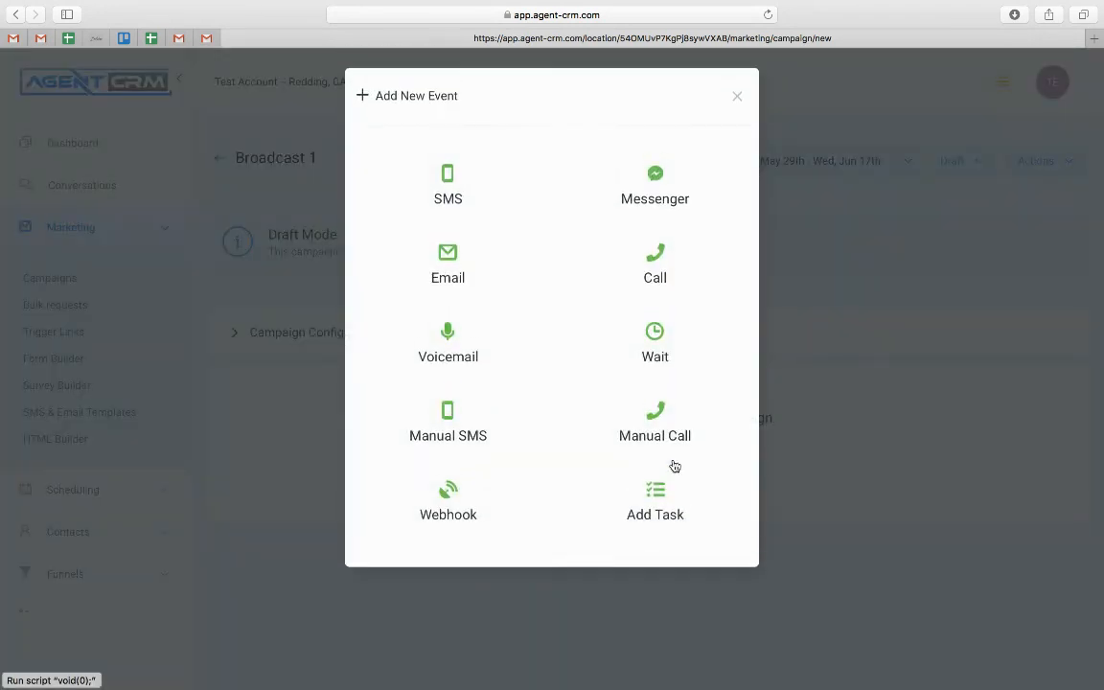
pyautogui.click(484, 285)
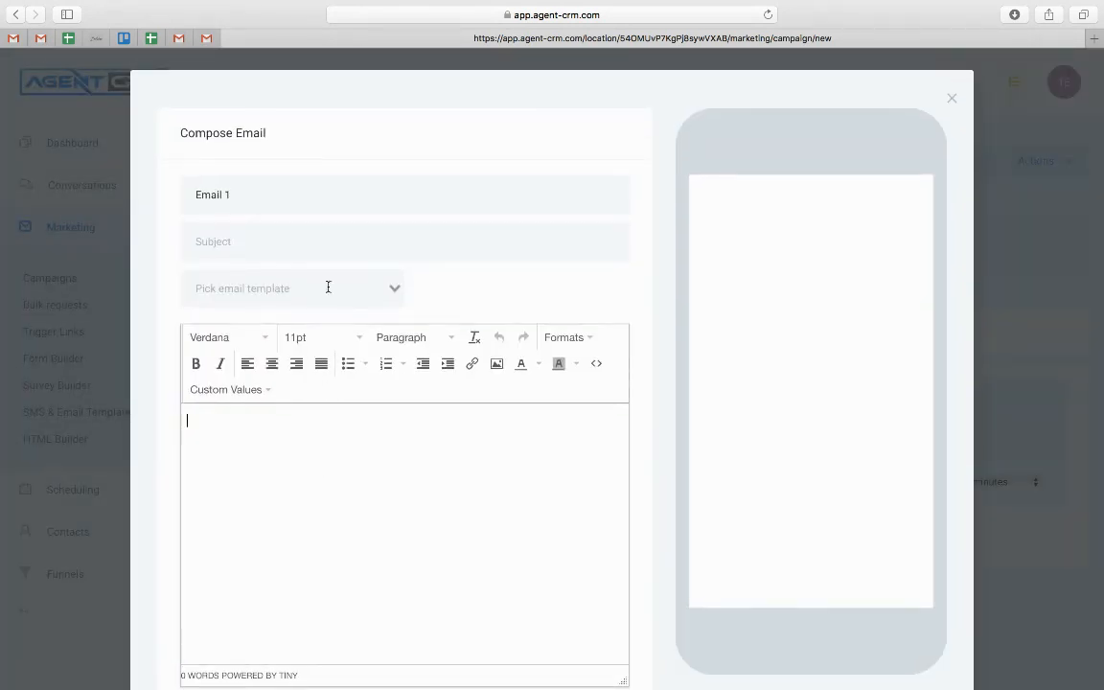
pyautogui.click(321, 241)
pyautogui.write('Broadcast')
pyautogui.click(307, 505)
pyautogui.write('type out email')
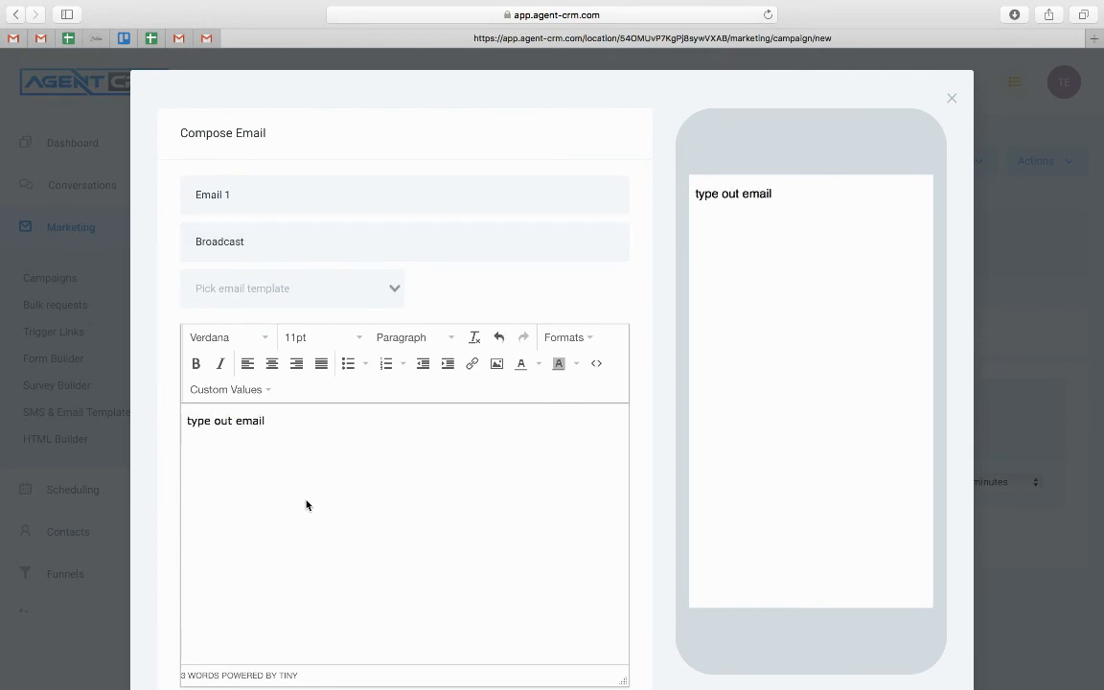
pyautogui.scroll(-5, 412, 350)
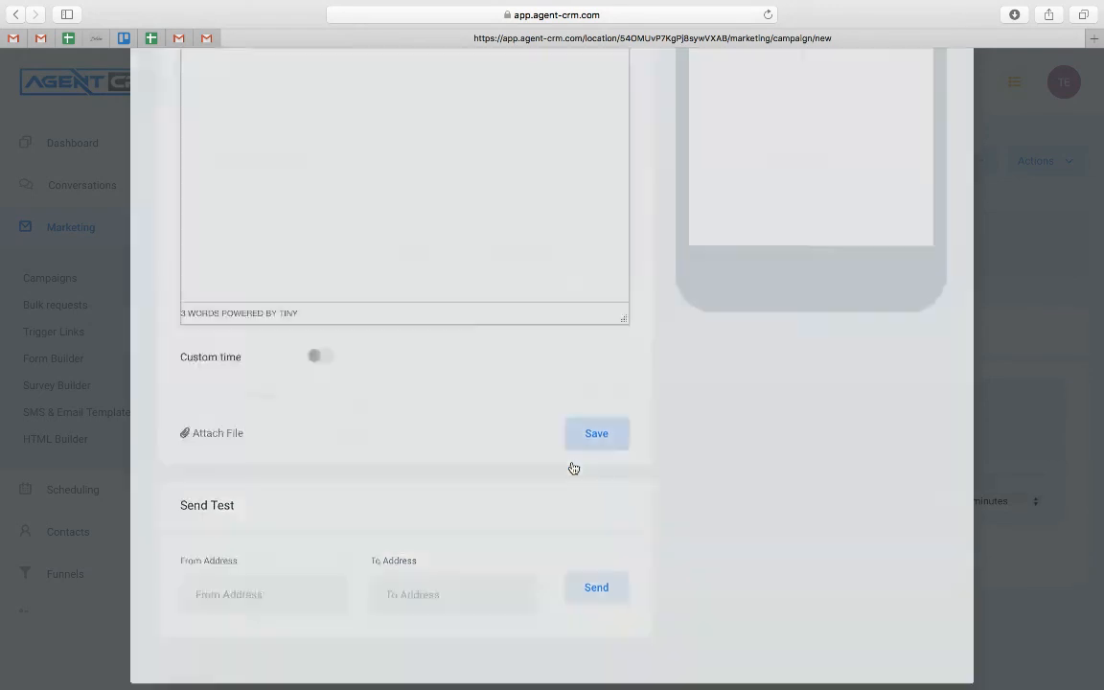
pyautogui.click(576, 464)
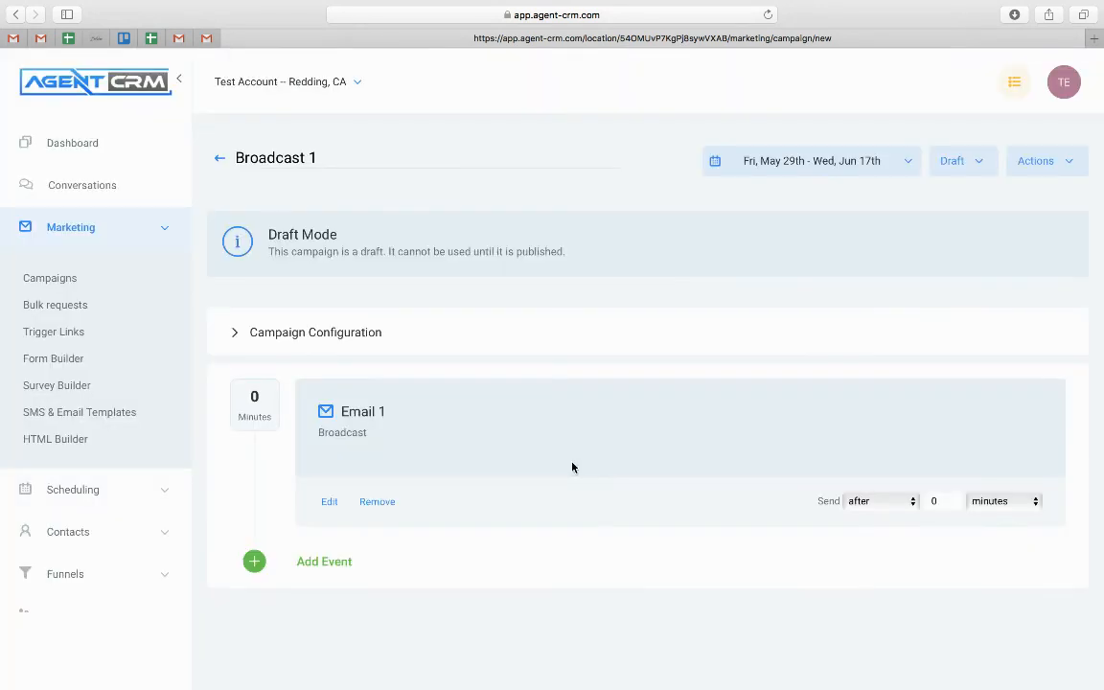
# Change the campaign status from Draft to Published, then go to Bulk Requests
pyautogui.click(968, 165)
pyautogui.click(967, 203)
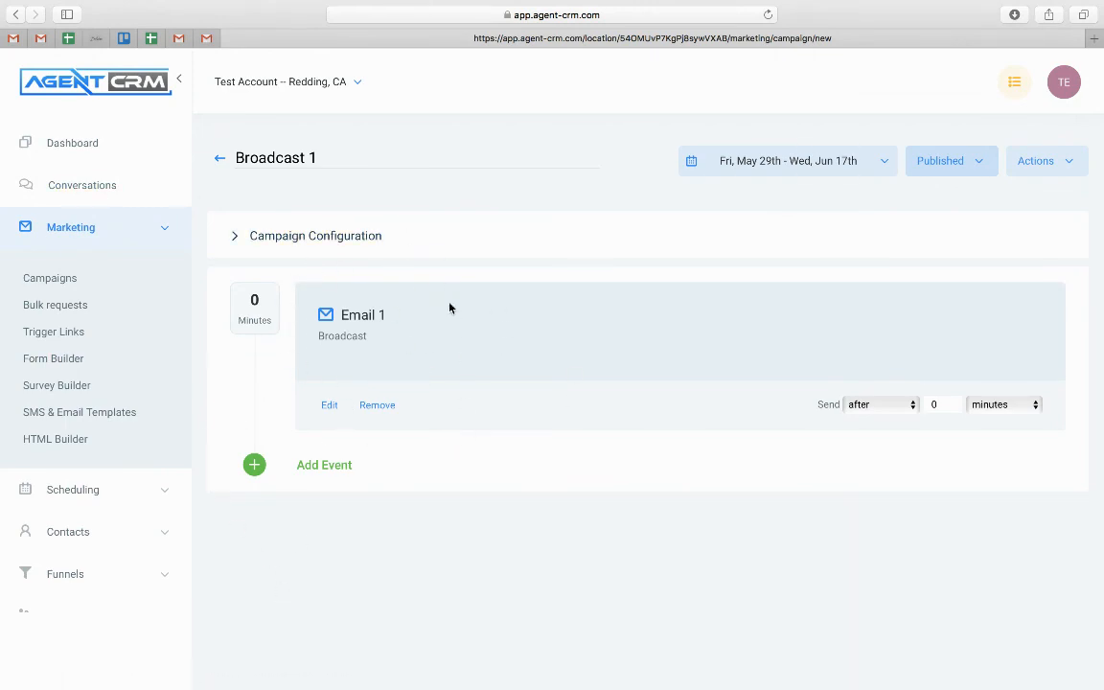
pyautogui.click(68, 305)
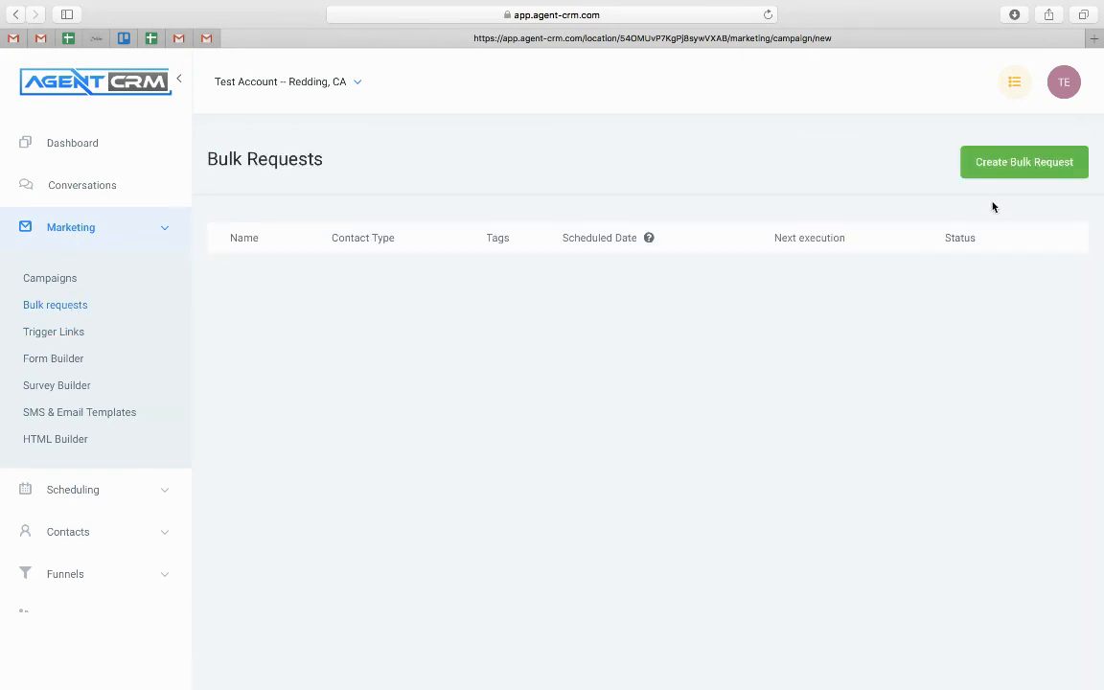
# Start a bulk request named 'Testing' for Broadcast 1, scheduled Jun 19, 2020 at 7:30 AM
pyautogui.click(1007, 167)
pyautogui.click(382, 231)
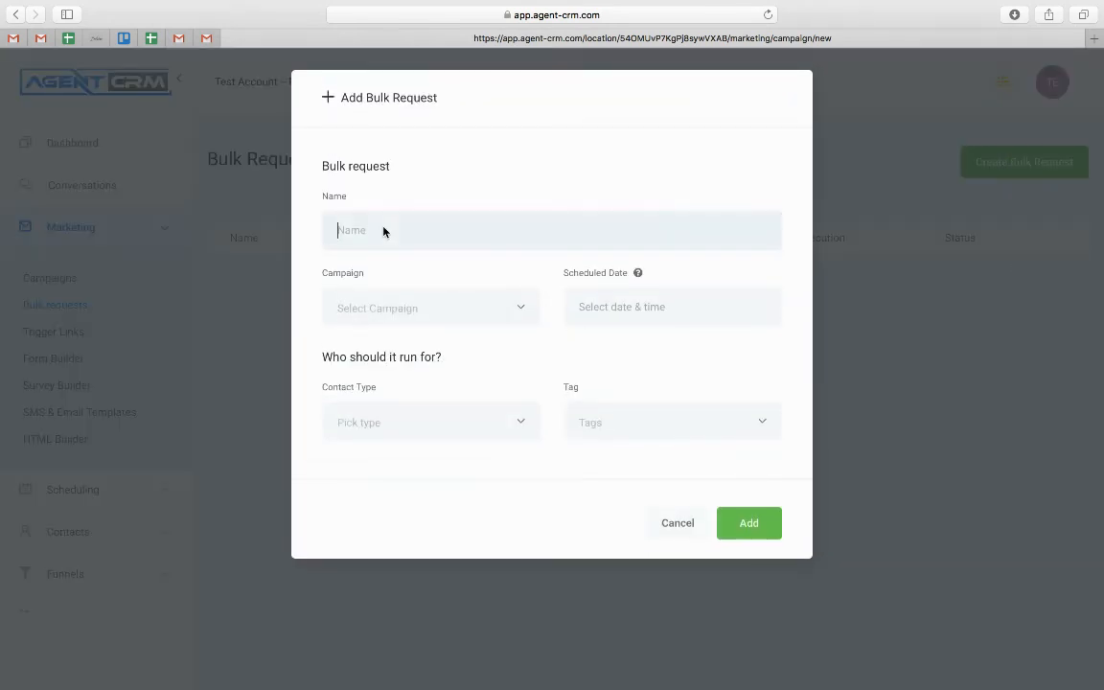
pyautogui.write('Testing')
pyautogui.click(470, 314)
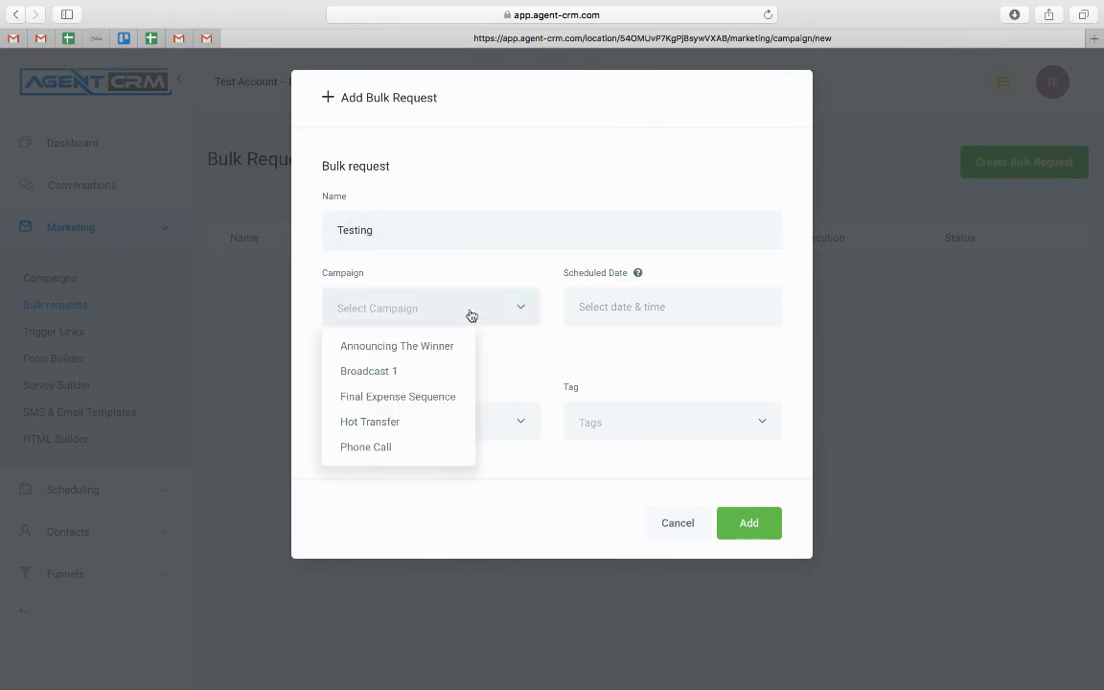
pyautogui.click(388, 373)
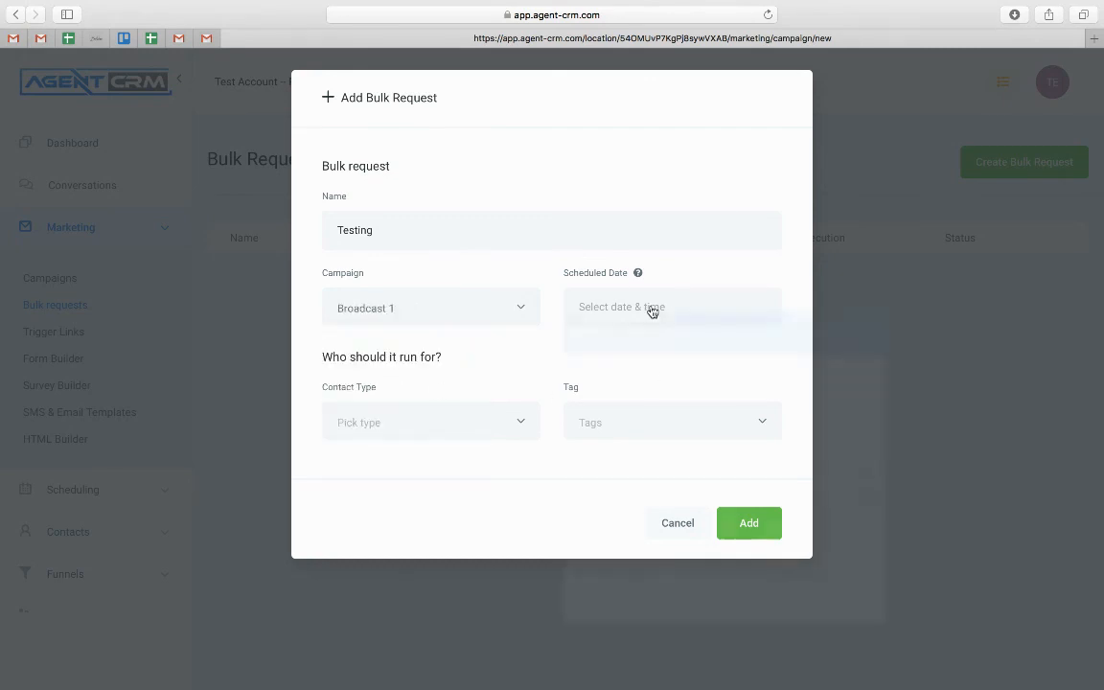
pyautogui.click(652, 311)
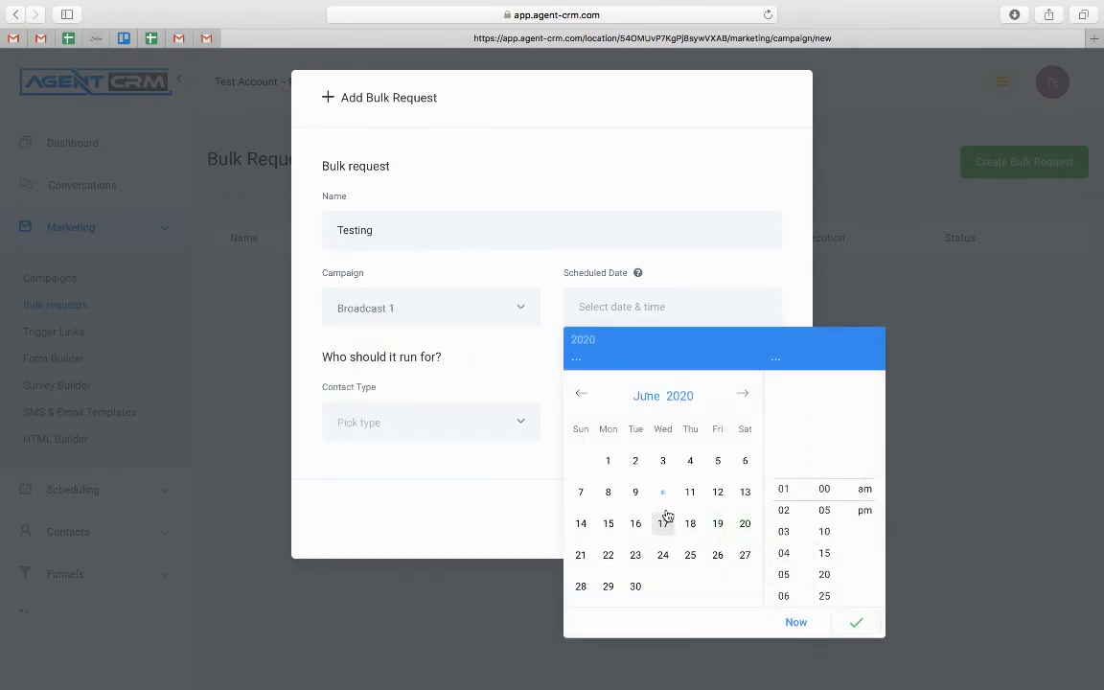
pyautogui.click(726, 527)
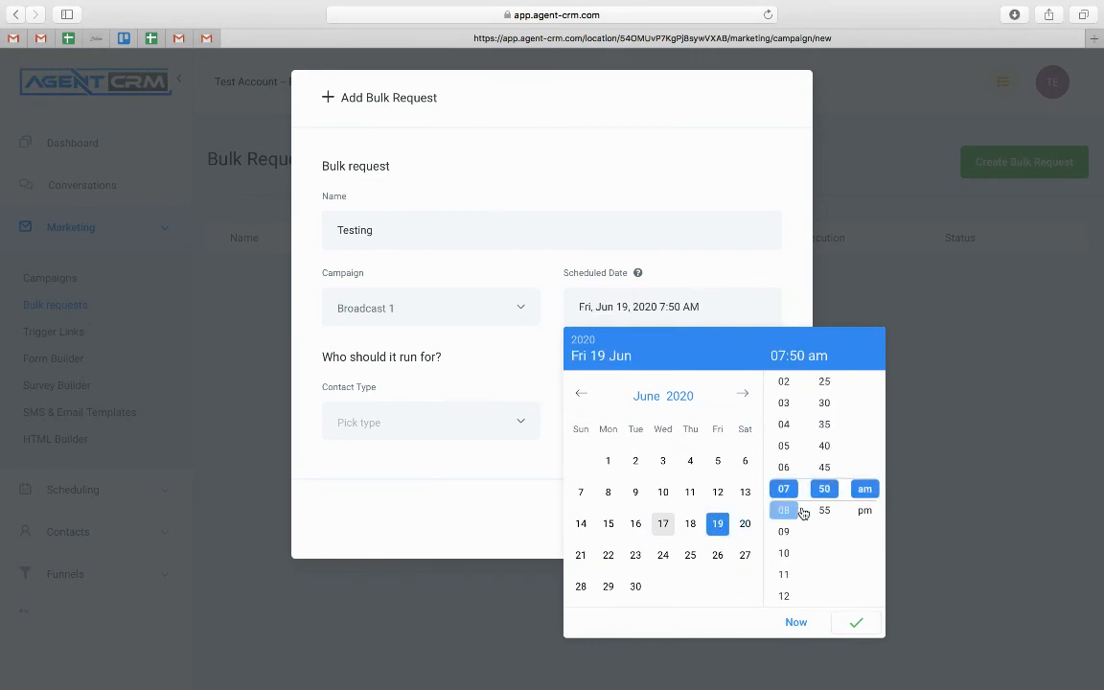
pyautogui.click(824, 403)
pyautogui.click(859, 624)
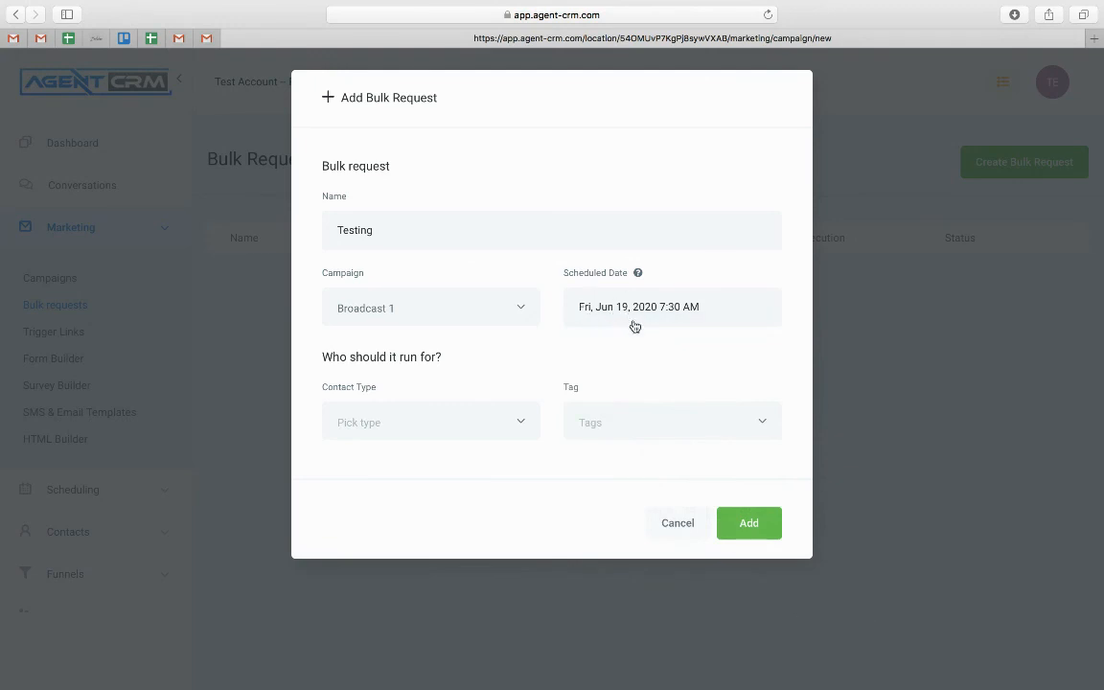
# Target all contact types tagged 'life insurance lead' and add the request
pyautogui.click(494, 423)
pyautogui.click(377, 466)
pyautogui.click(648, 431)
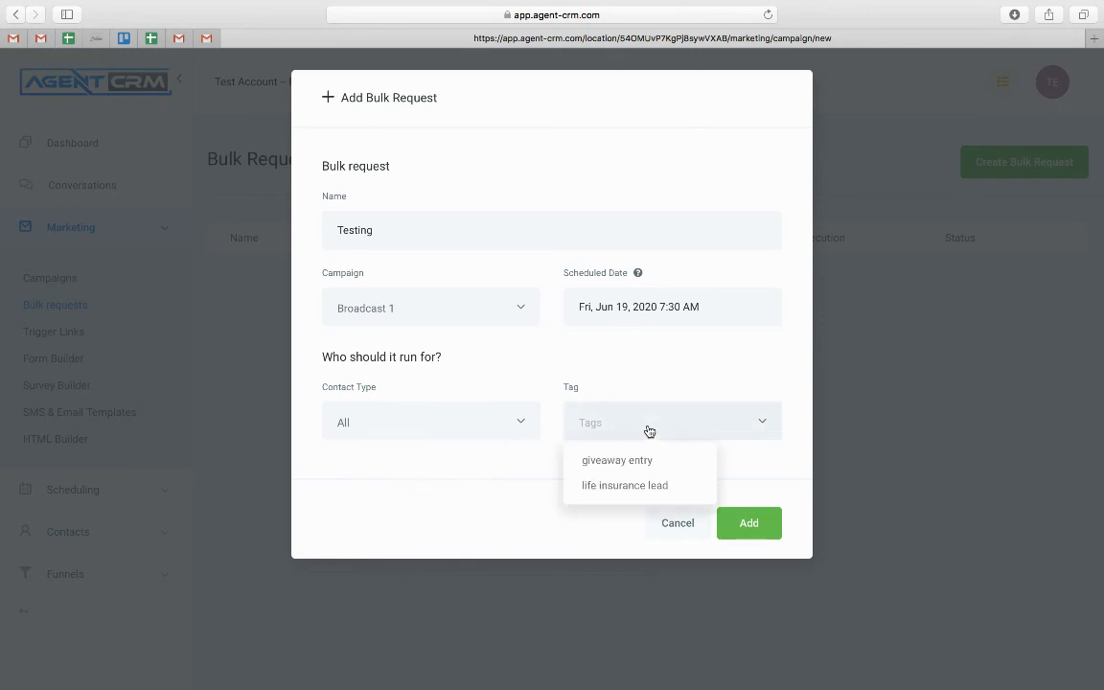
pyautogui.click(623, 487)
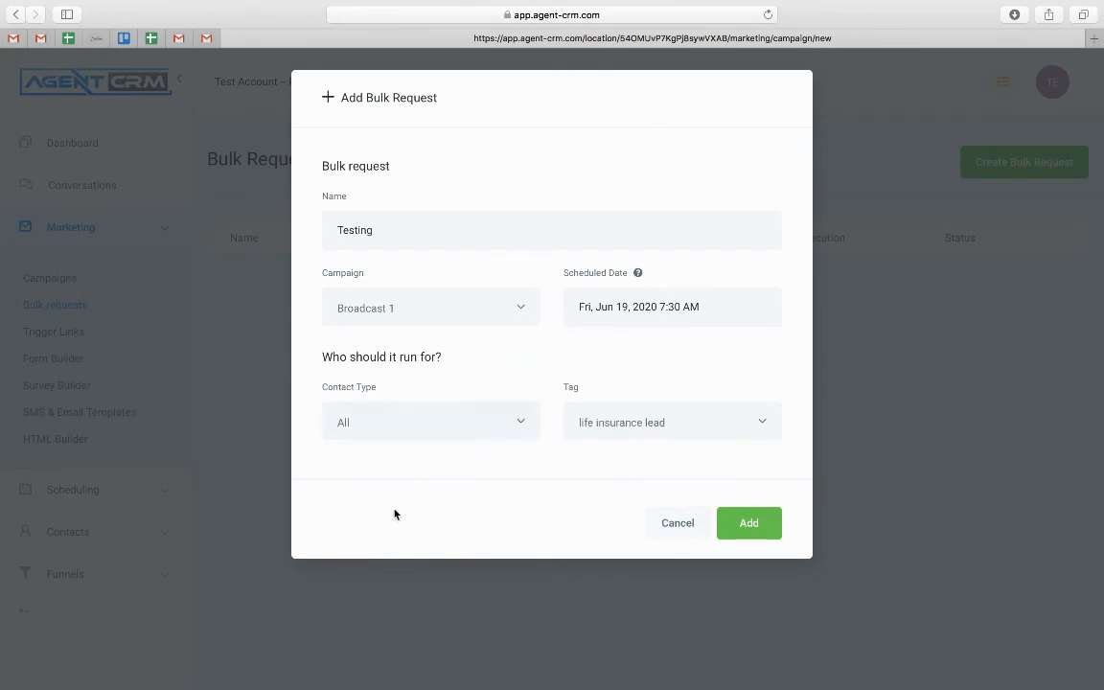
pyautogui.click(749, 525)
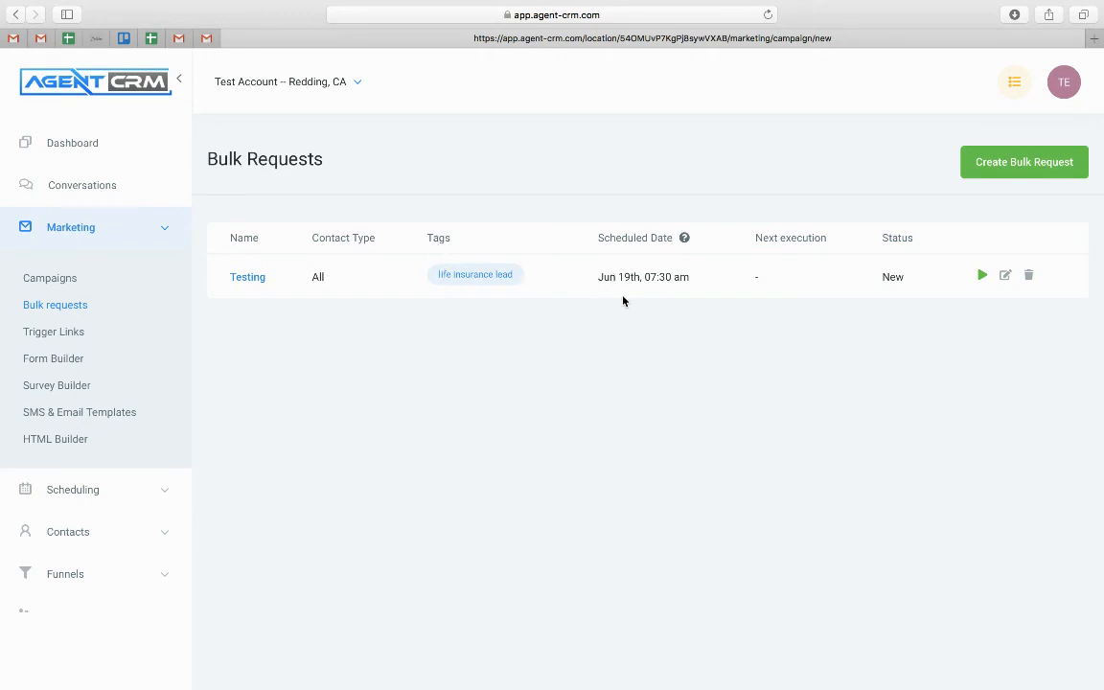
# Open Broadcast 1 from the Campaigns list to view its Email 1 step
pyautogui.click(56, 278)
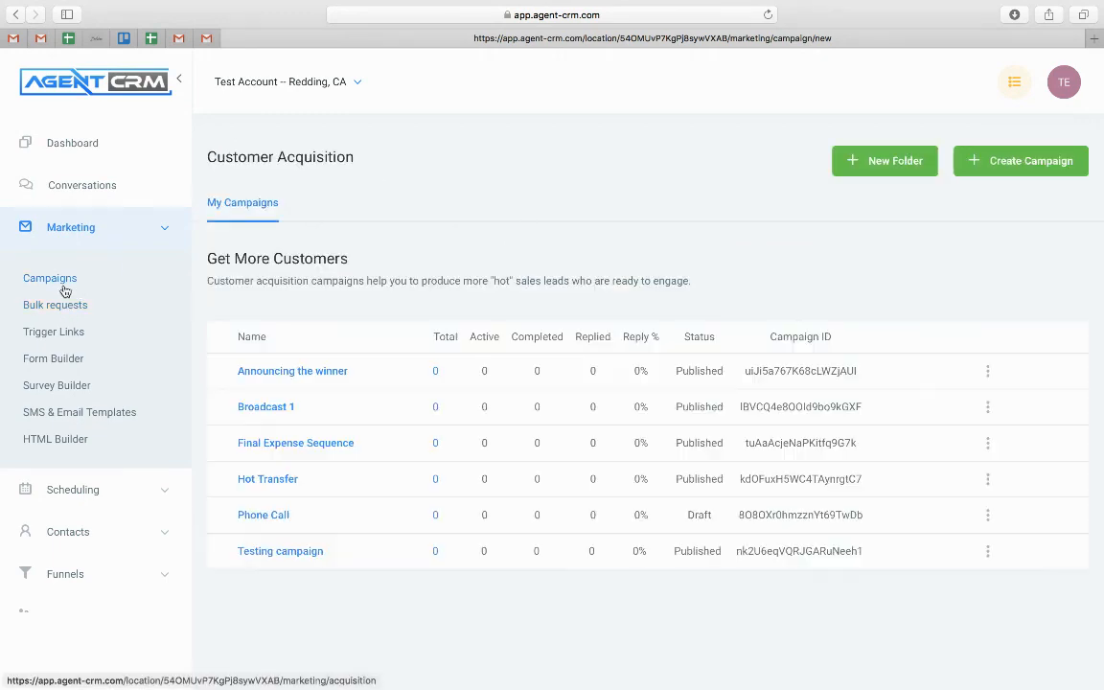
pyautogui.click(287, 408)
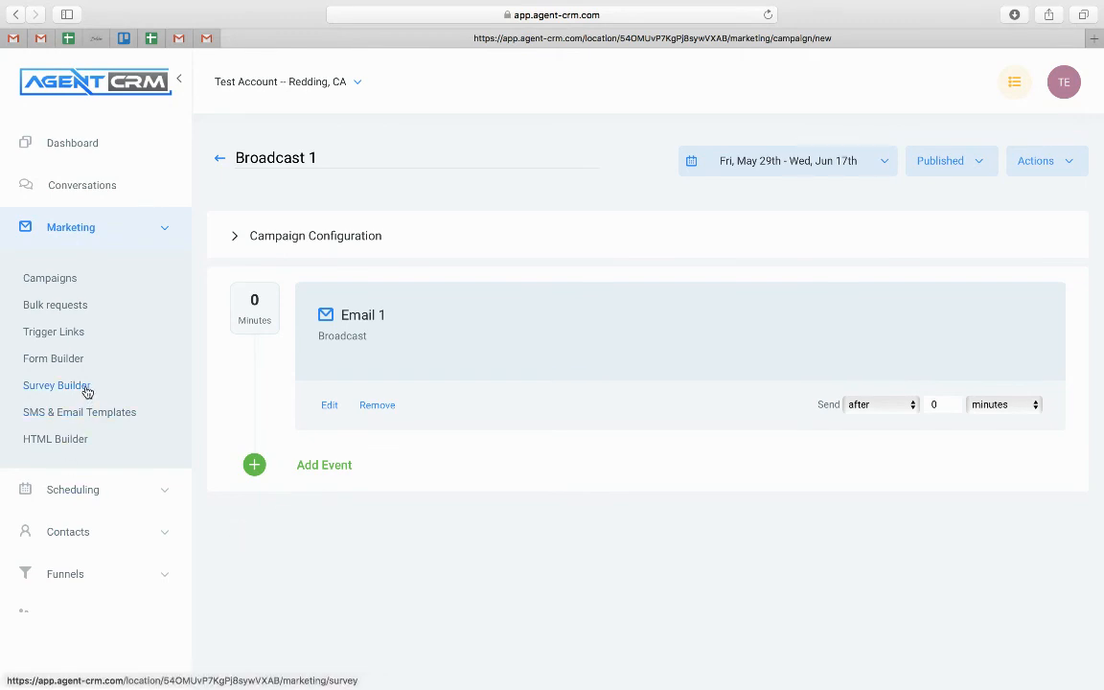
pyautogui.scroll(-3, 86, 392)
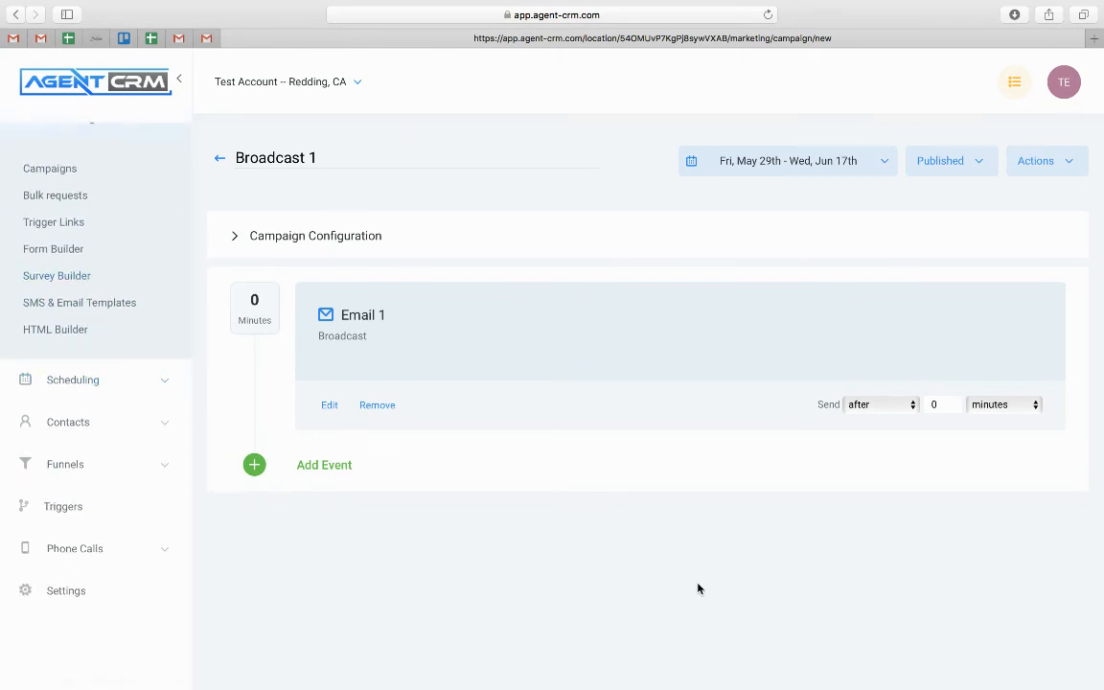